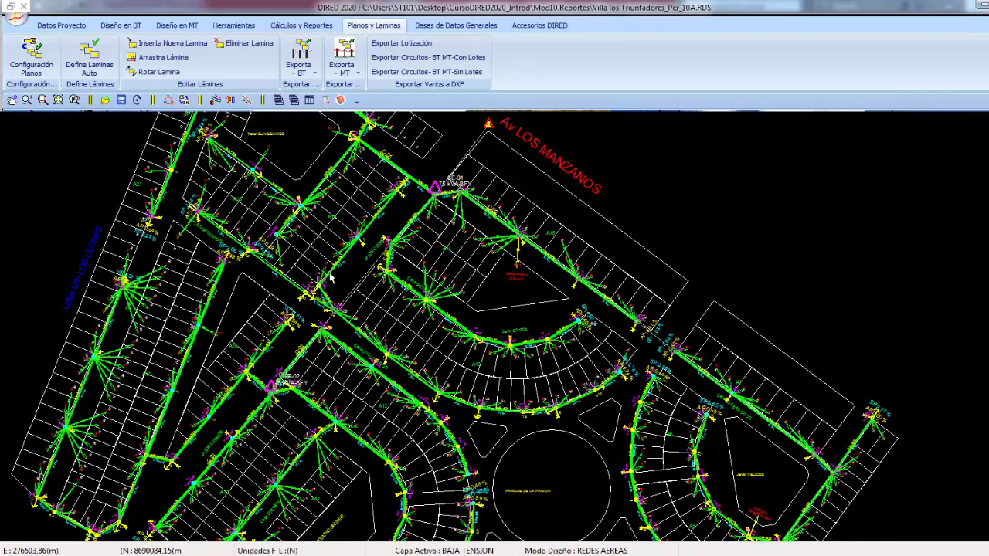
Step: Zoom around transformer SE-01 and show the Cálculos y Reportes tools
scroll(330, 278, down, 1)
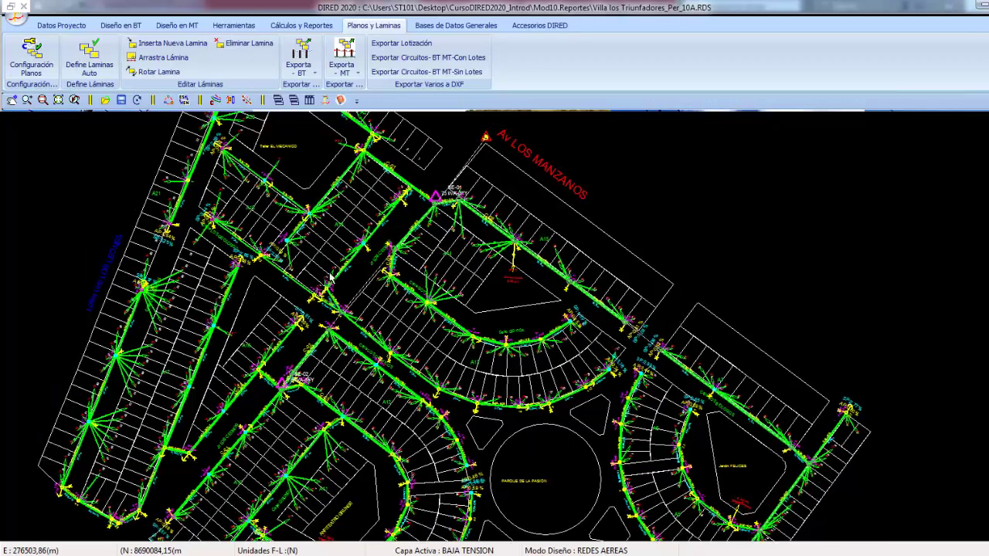
scroll(330, 279, down, 1)
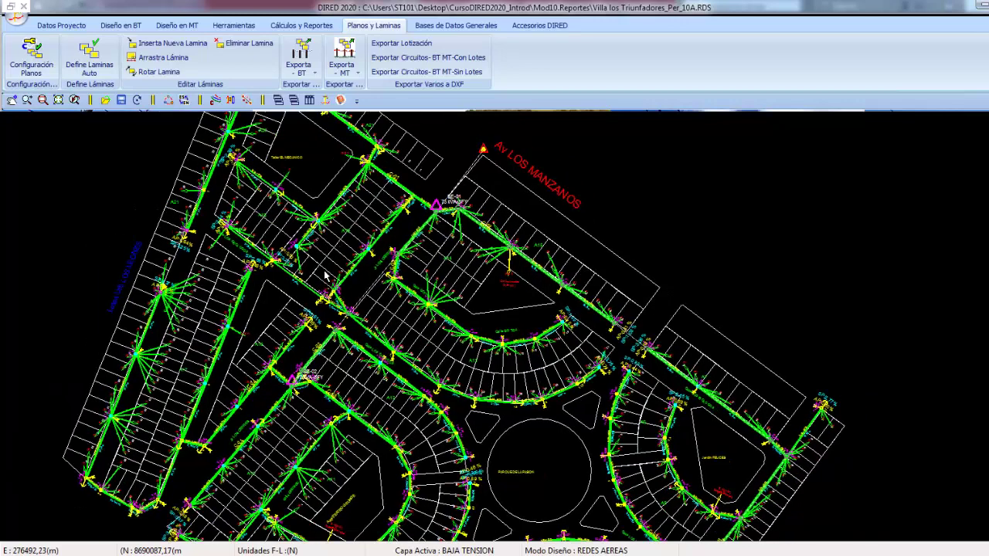
scroll(318, 303, up, 2)
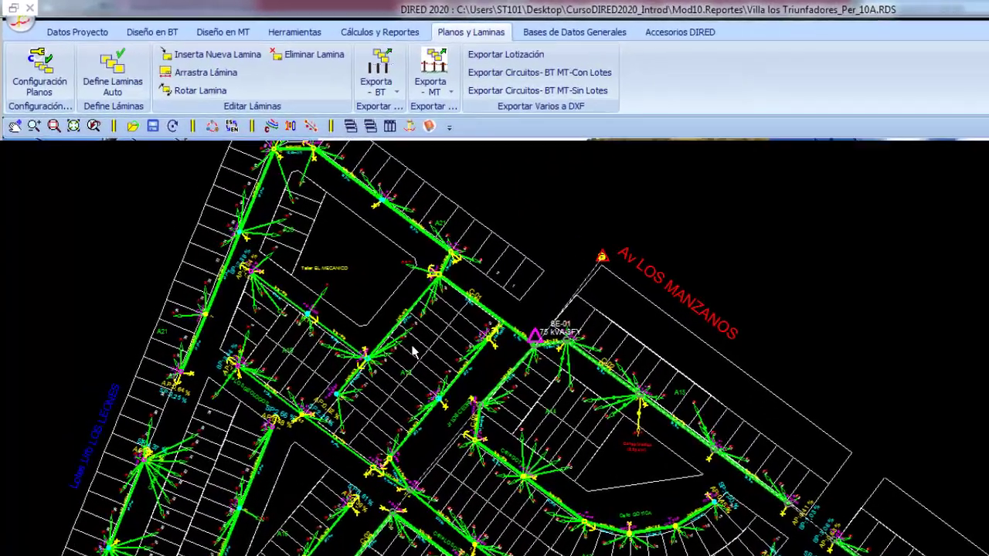
scroll(487, 417, up, 2)
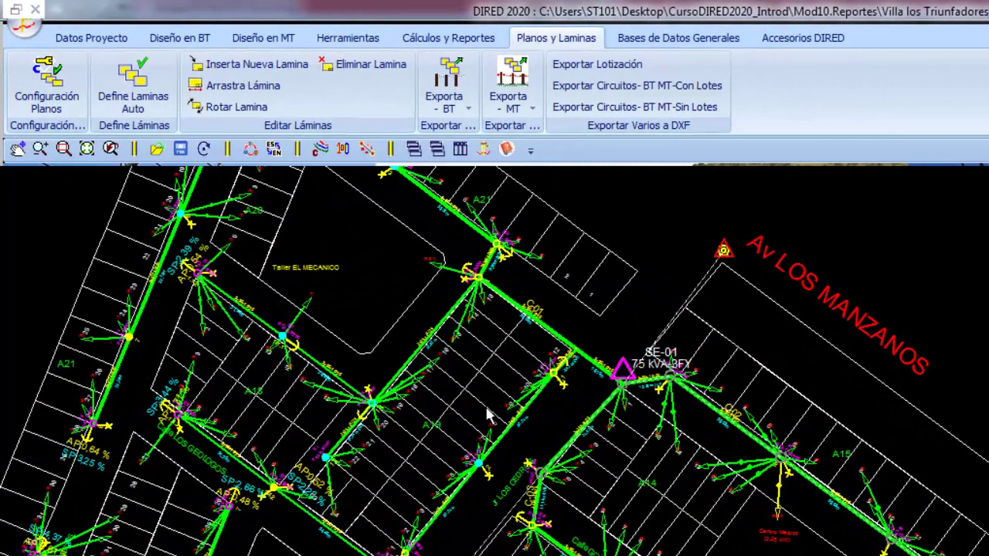
click(457, 37)
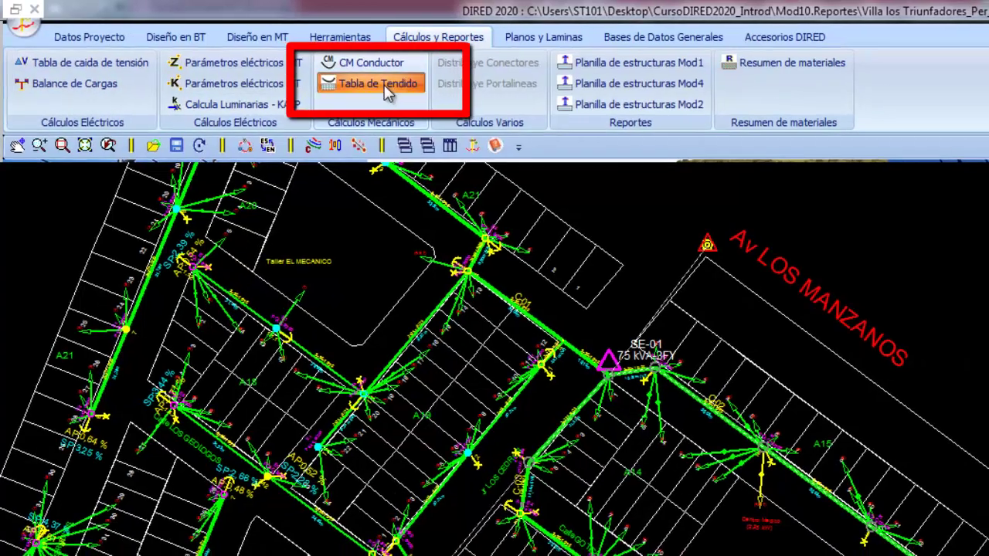
Step: Open the Tabla de Tendido with 1 span per VIR, final span 150, increment 2, 10 temperature steps
click(392, 86)
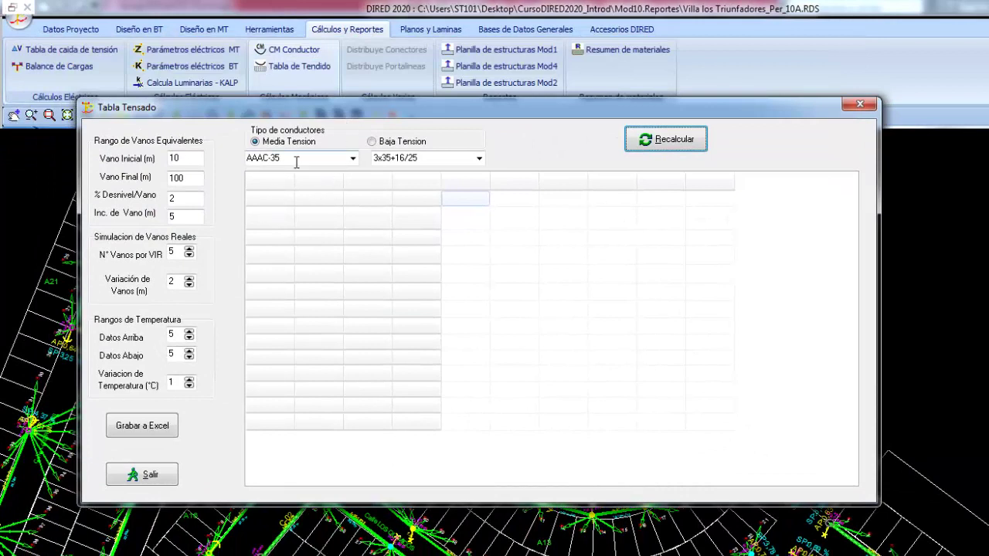
click(189, 256)
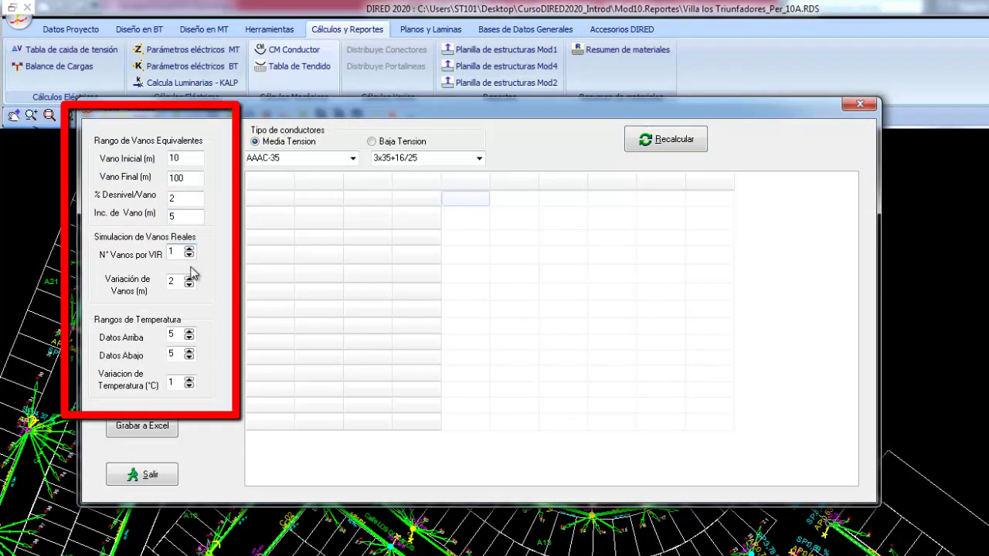
mouse_move(190, 158)
mouse_down()
mouse_move(143, 165)
mouse_move(150, 199)
mouse_up()
text(0)
drag(202, 217, 143, 228)
text(2)
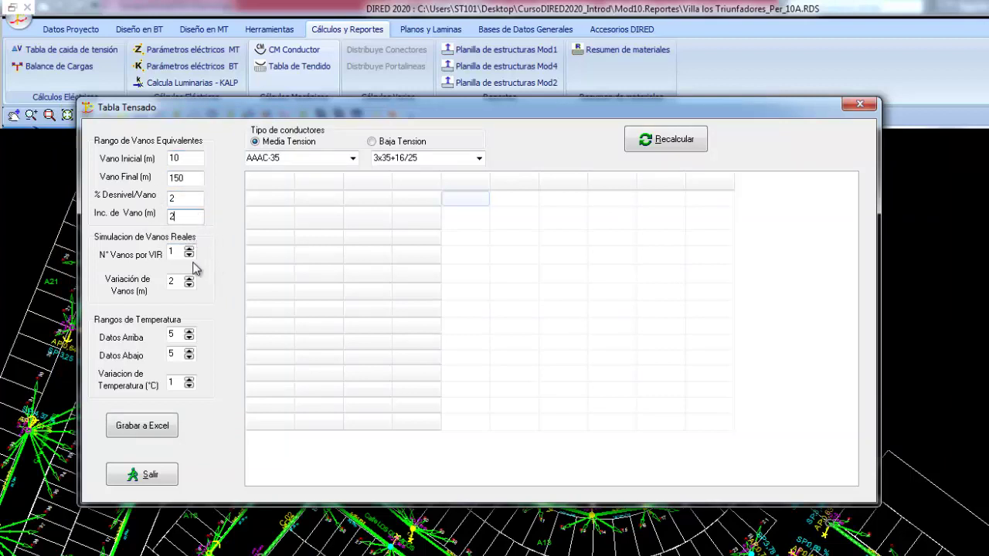
click(188, 332)
click(188, 332)
click(189, 331)
click(188, 331)
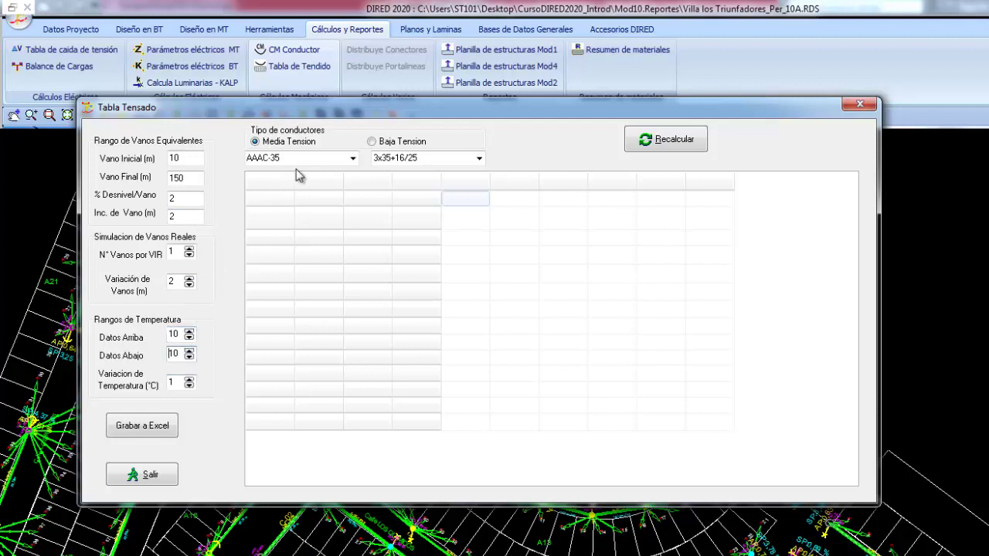
Step: Recalculate the AAAC-35 table and inspect span 1's tensions and sags at 7 and 8 °C
click(687, 150)
click(485, 261)
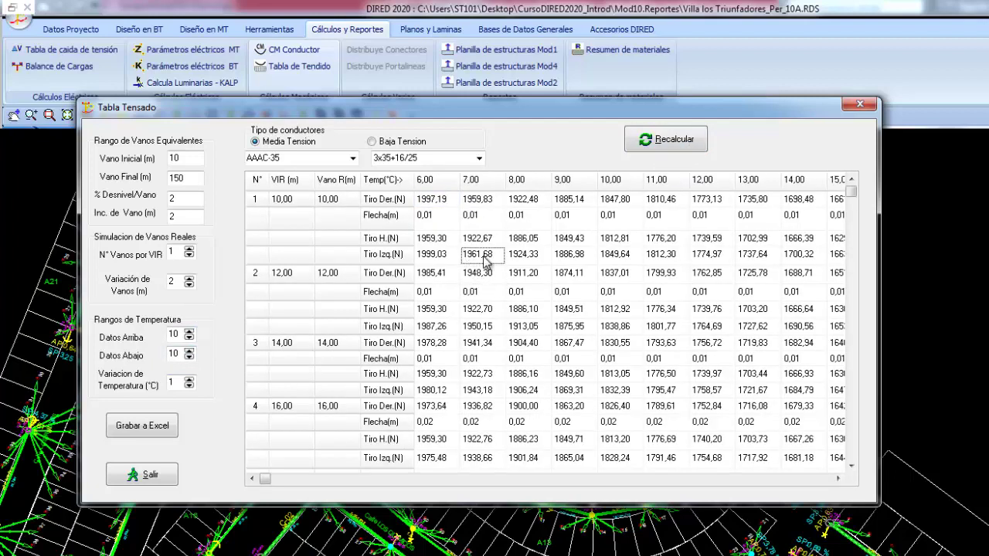
click(474, 201)
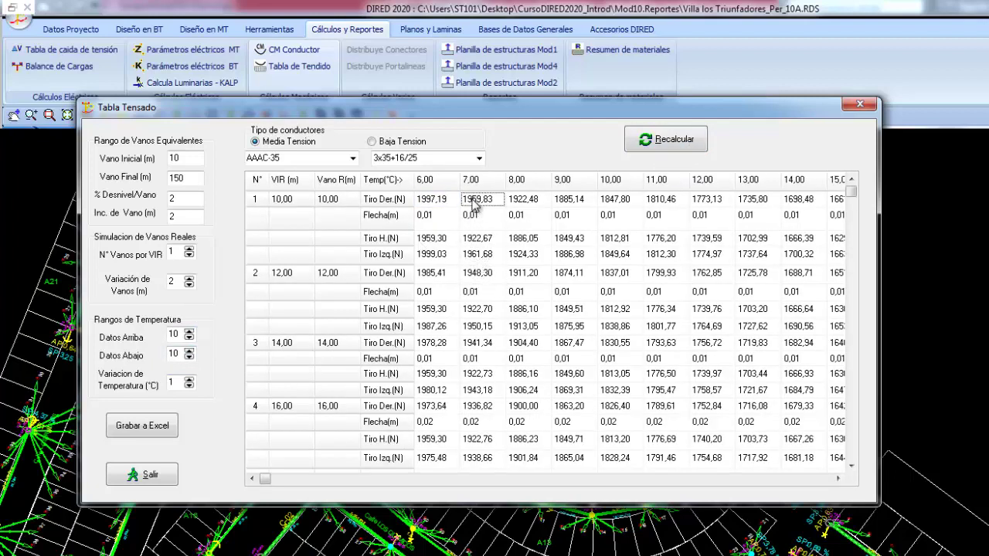
click(517, 196)
click(435, 224)
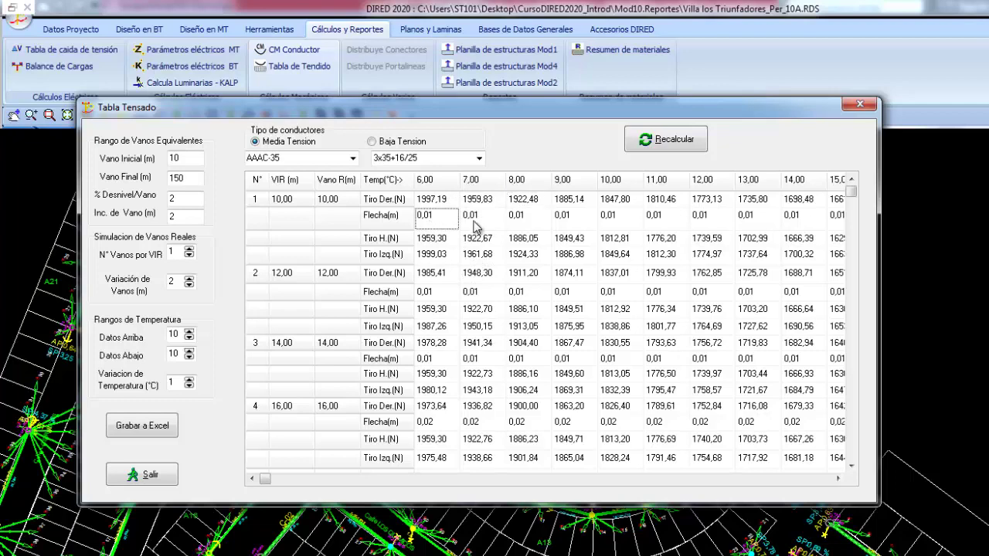
click(478, 223)
click(513, 221)
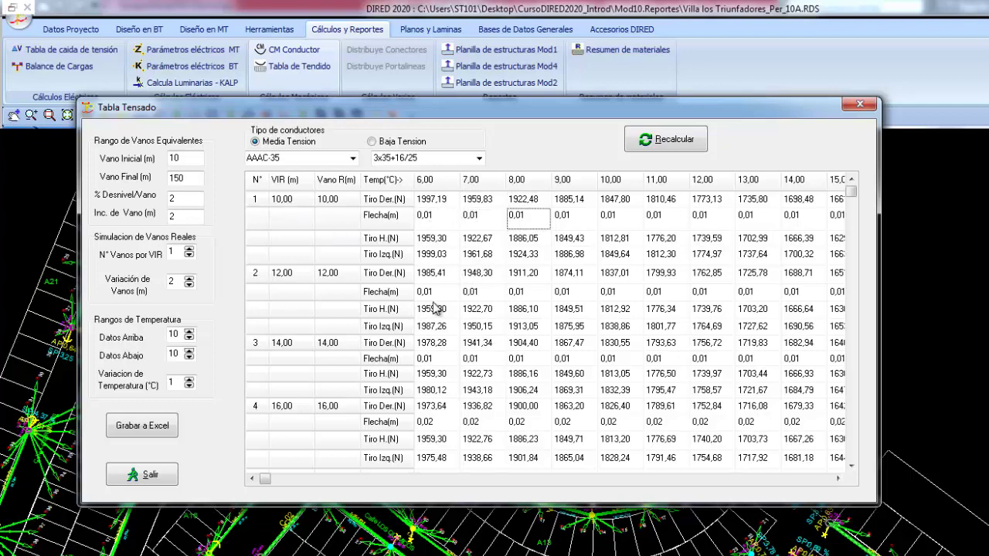
Step: Browse sags down the 8 °C column and across span 16, selecting the 20 °C column
key(Down)
key(Down)
key(Down)
key(Down)
key(Down)
key(Down)
key(Down)
key(Down)
key(Down)
key(Down)
key(Down)
key(Down)
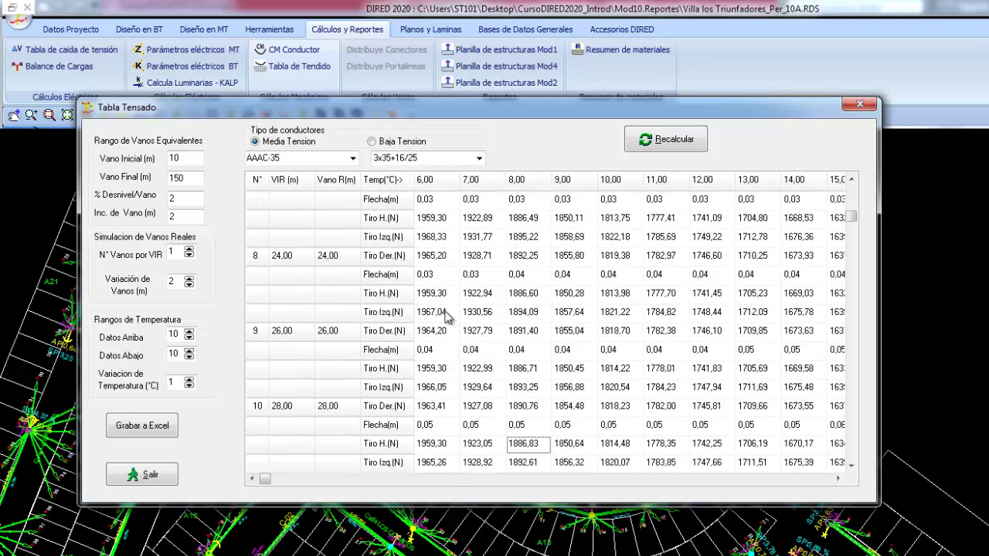
key(Down)
key(Down)
key(Down)
key(Down)
key(Down)
key(Down)
key(Down)
key(Down)
key(Down)
key(Down)
key(Down)
key(Down)
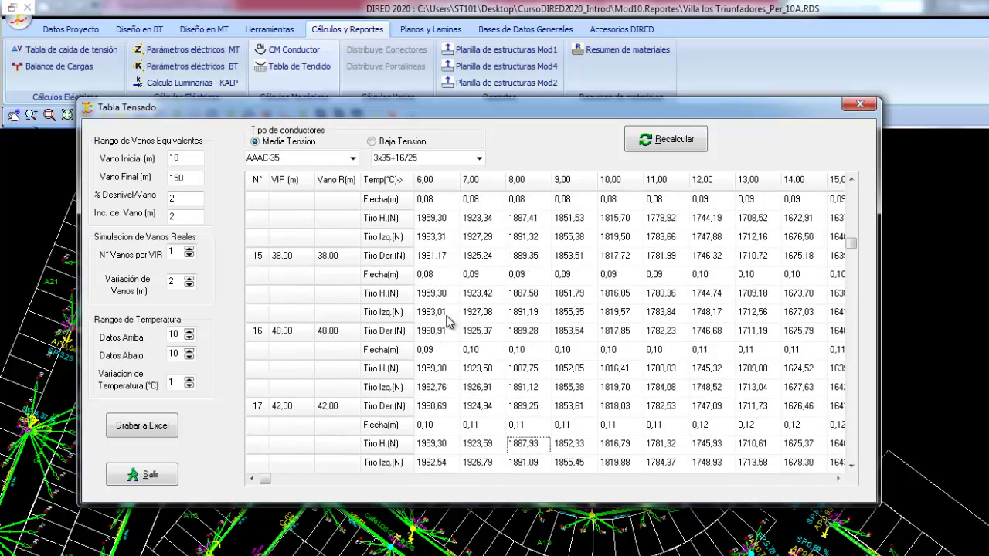
click(657, 349)
key(Right)
key(Right)
key(Right)
key(Right)
key(Right)
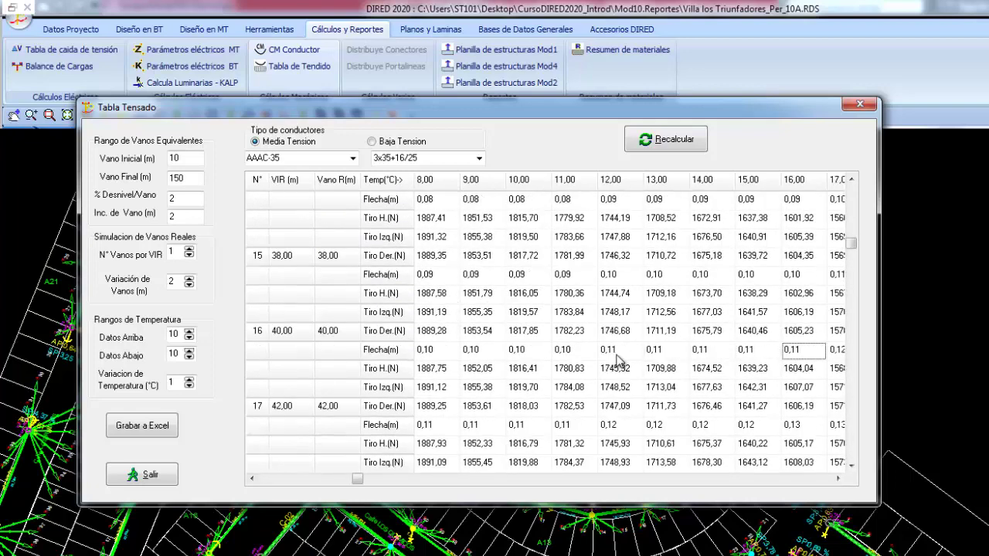
key(Right)
key(Right)
key(Right)
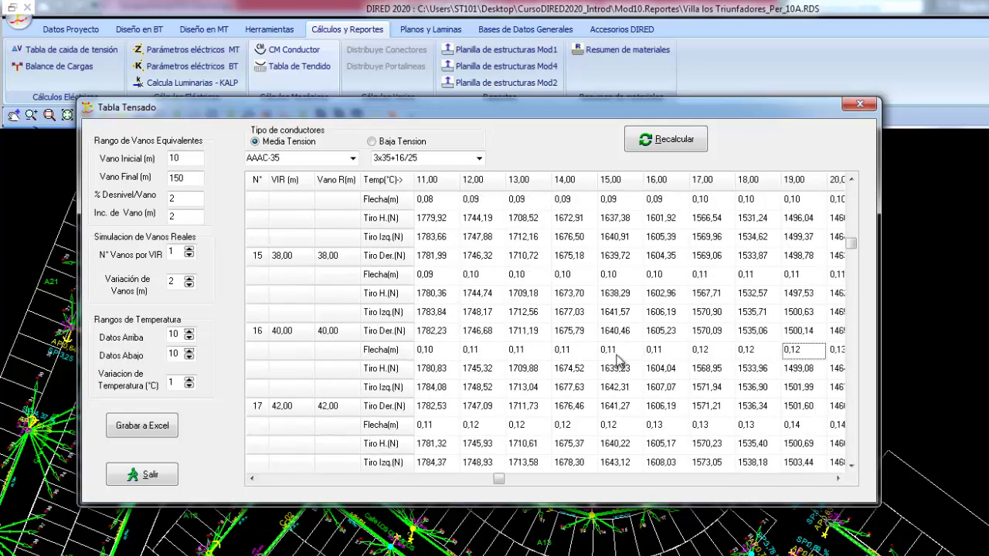
key(Right)
key(Right)
key(Right)
key(Right)
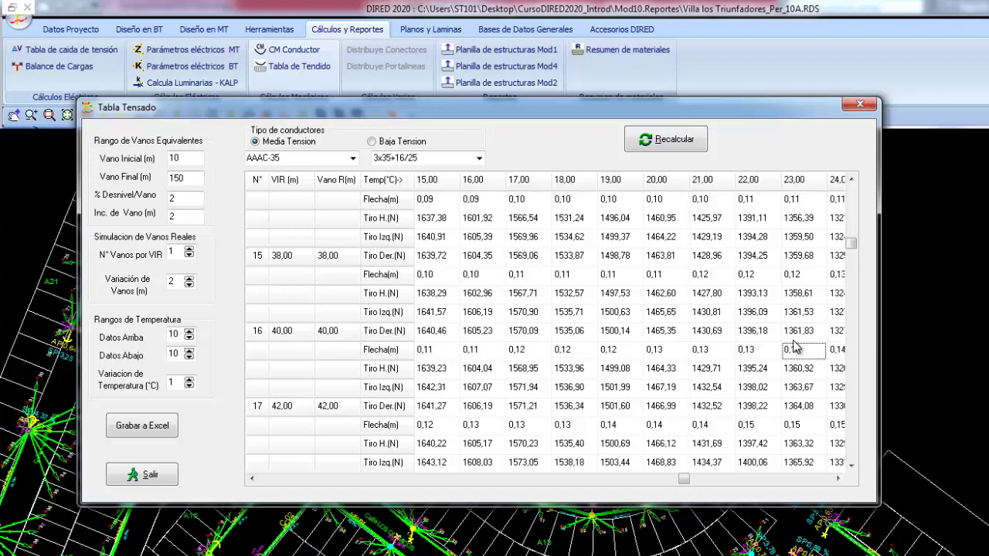
click(662, 353)
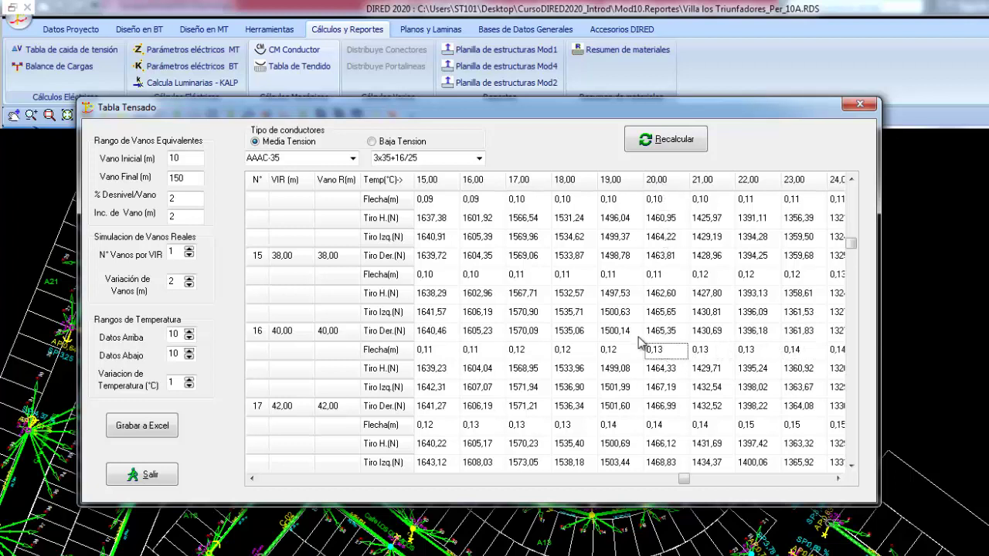
drag(655, 200, 670, 447)
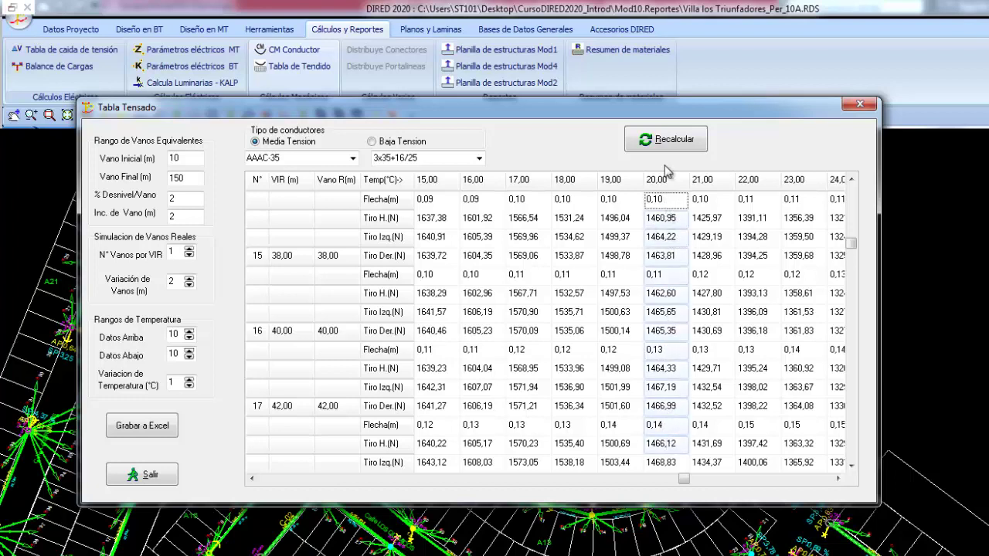
Step: Switch to low voltage and recalculate the table with an NYY conductor
click(375, 143)
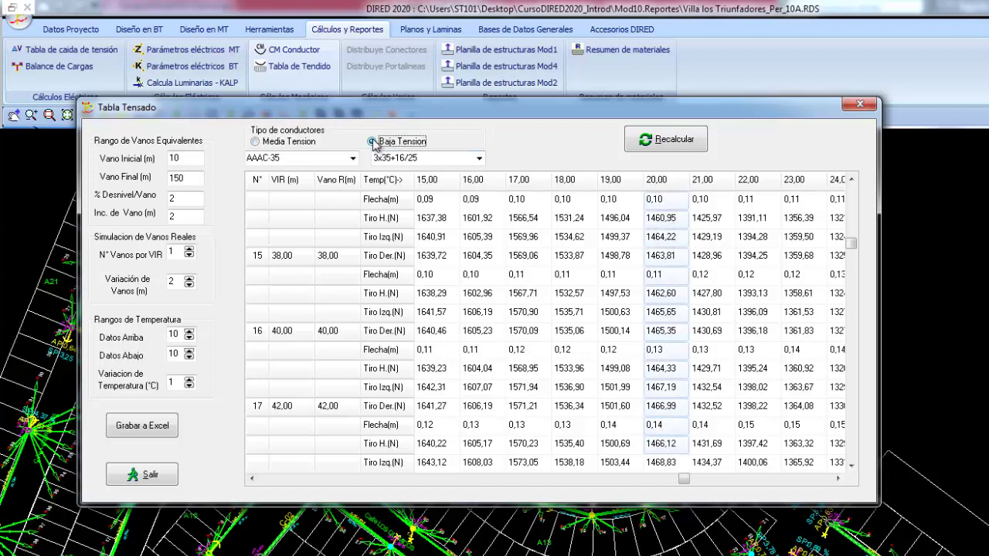
click(666, 139)
click(479, 159)
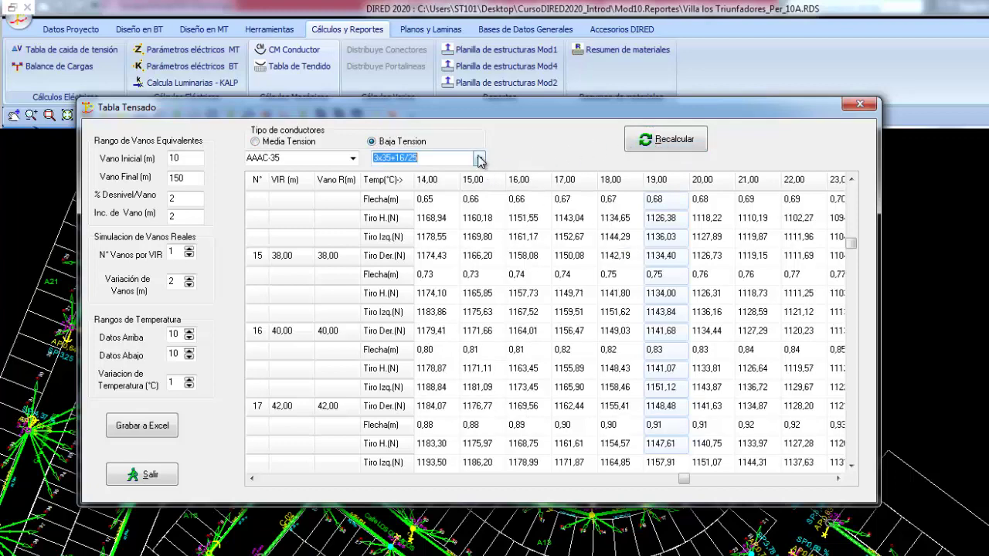
click(480, 159)
click(452, 202)
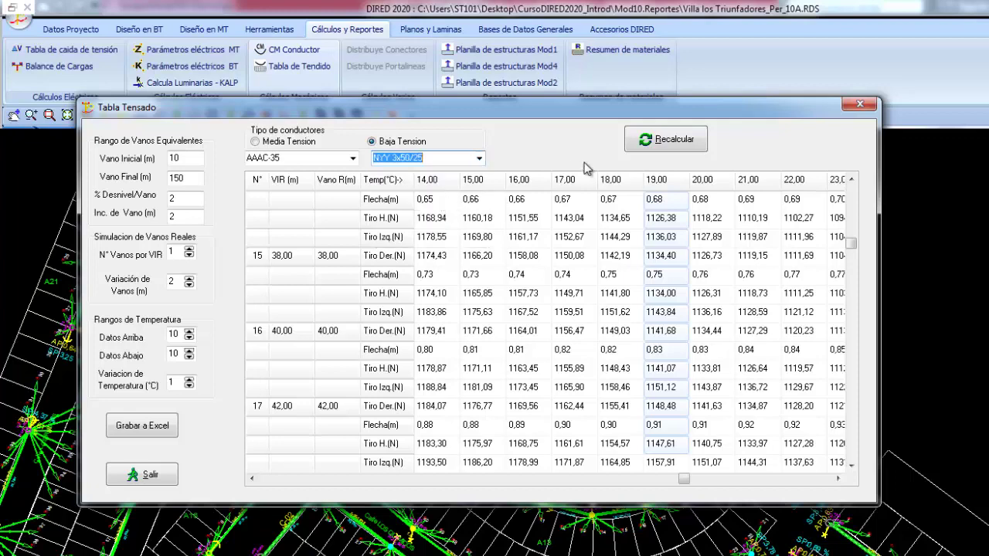
click(649, 151)
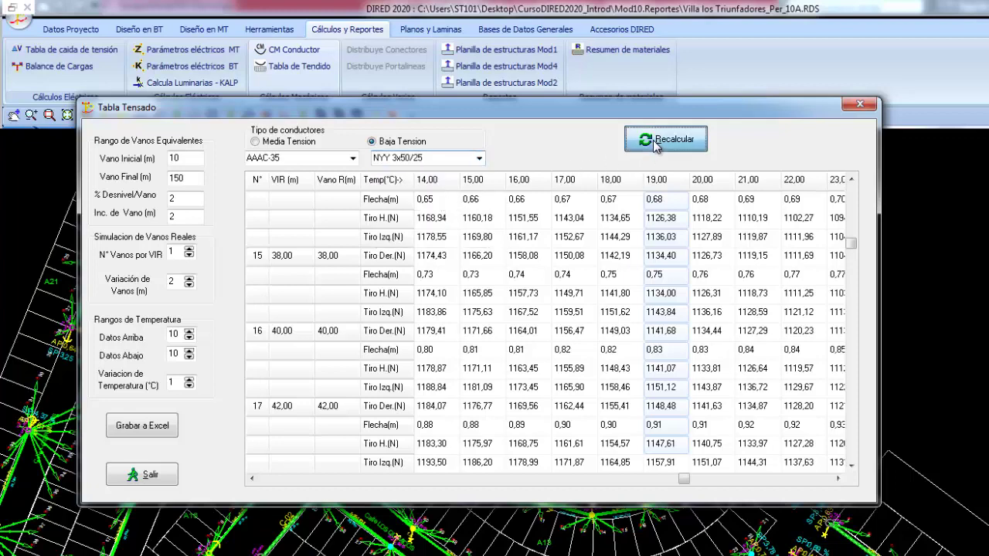
Step: Recalculate for the 3x25+16/25 conductor, check its 19 °C values, and close the table
click(480, 159)
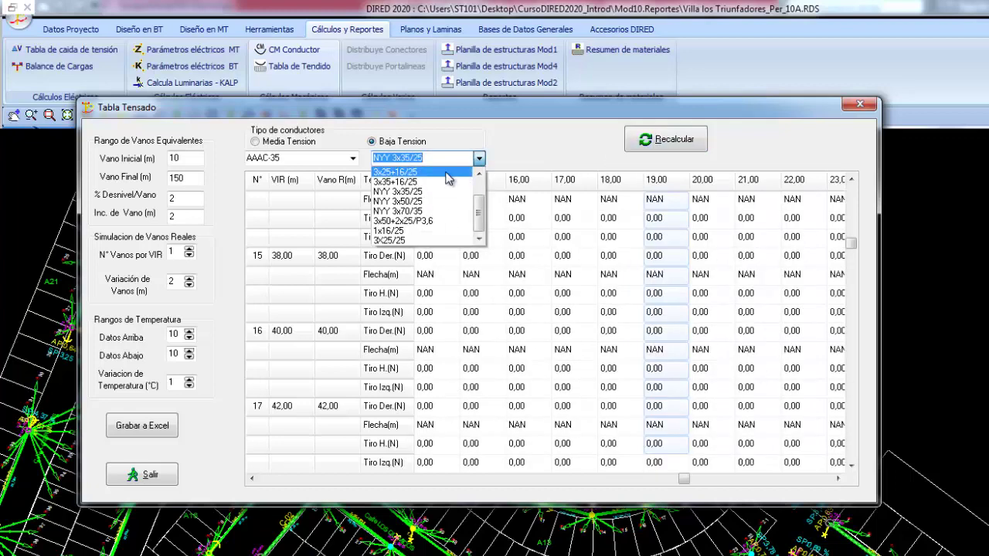
click(446, 173)
click(672, 141)
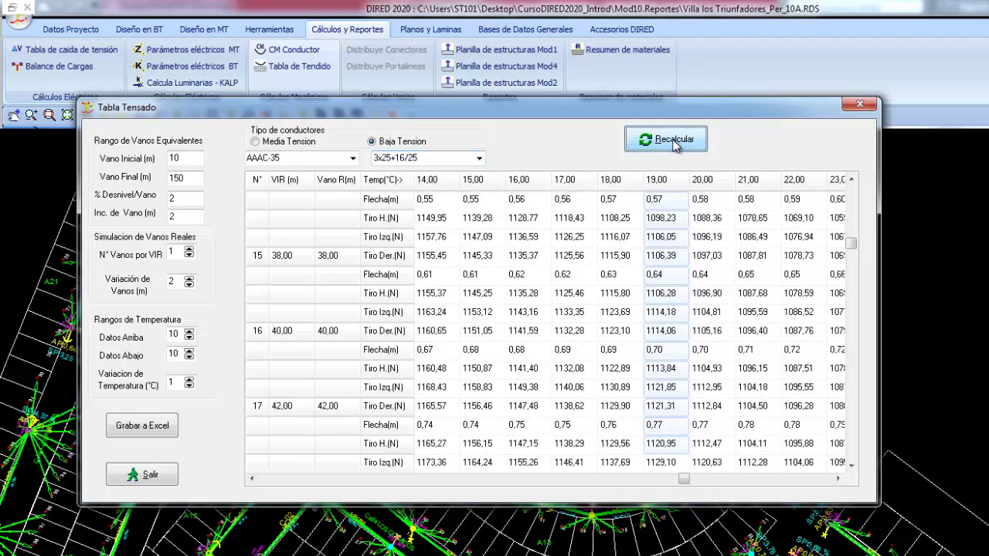
click(667, 238)
click(650, 298)
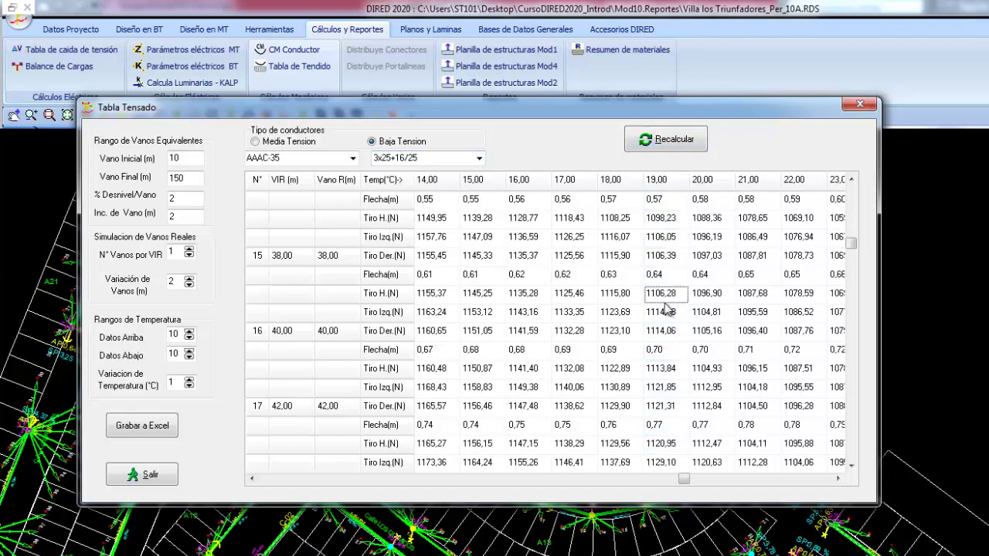
key(Down)
key(Down)
key(Down)
key(Down)
key(Down)
key(Down)
key(Down)
key(Down)
key(Down)
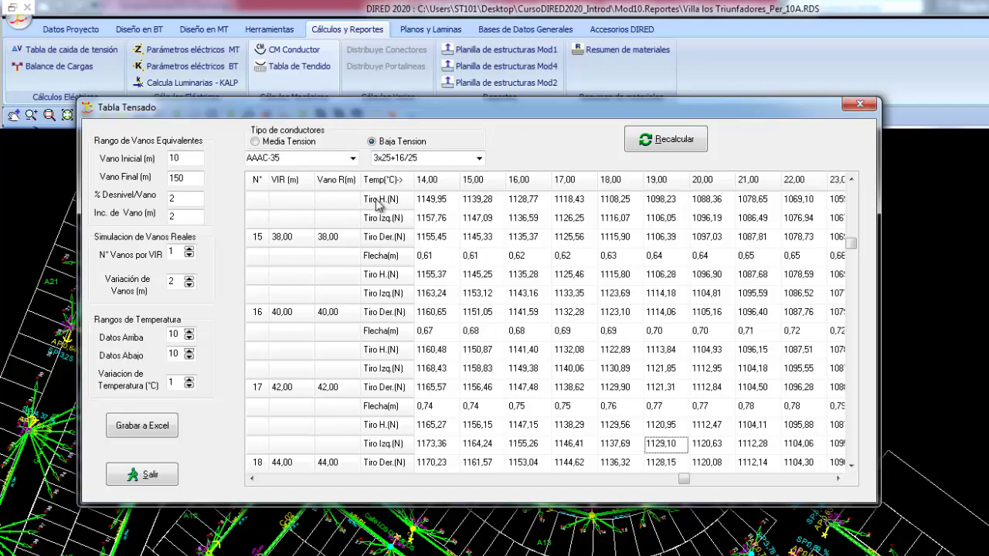
key(Escape)
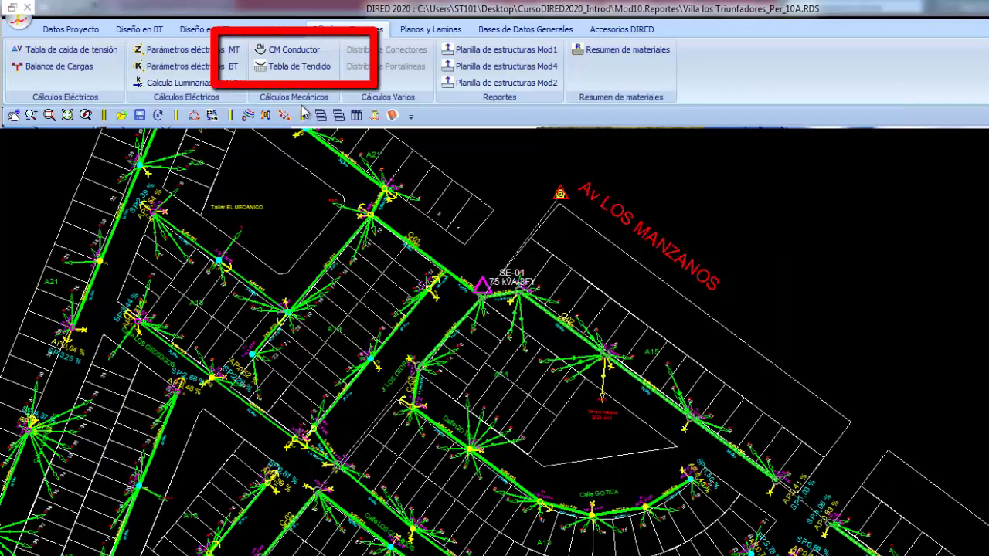
Step: Compute the mechanical calculation for 2x16+16/25, review the 20 m span results, and close it
click(291, 50)
click(579, 99)
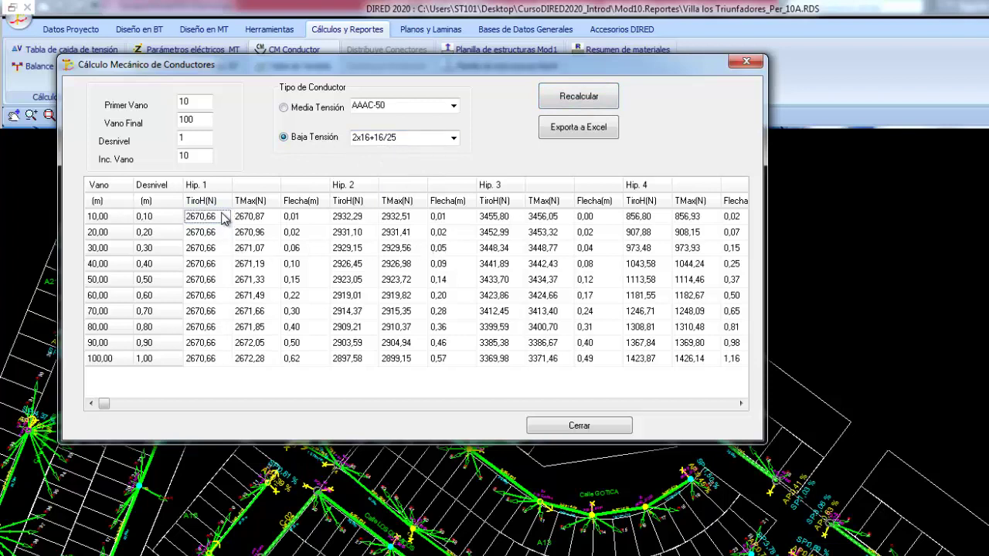
drag(224, 218, 701, 240)
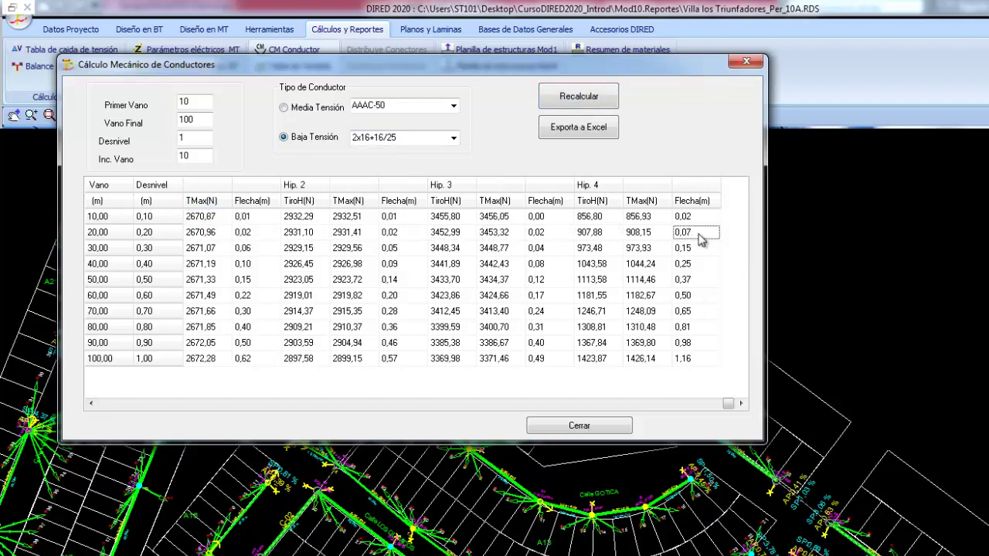
key(Left)
key(Left)
key(Left)
click(579, 426)
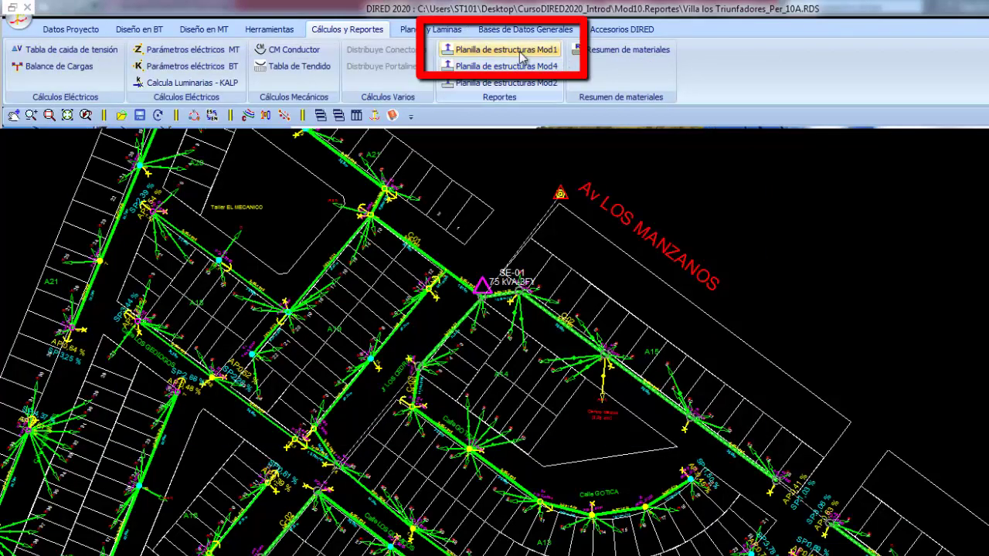
click(518, 50)
click(330, 252)
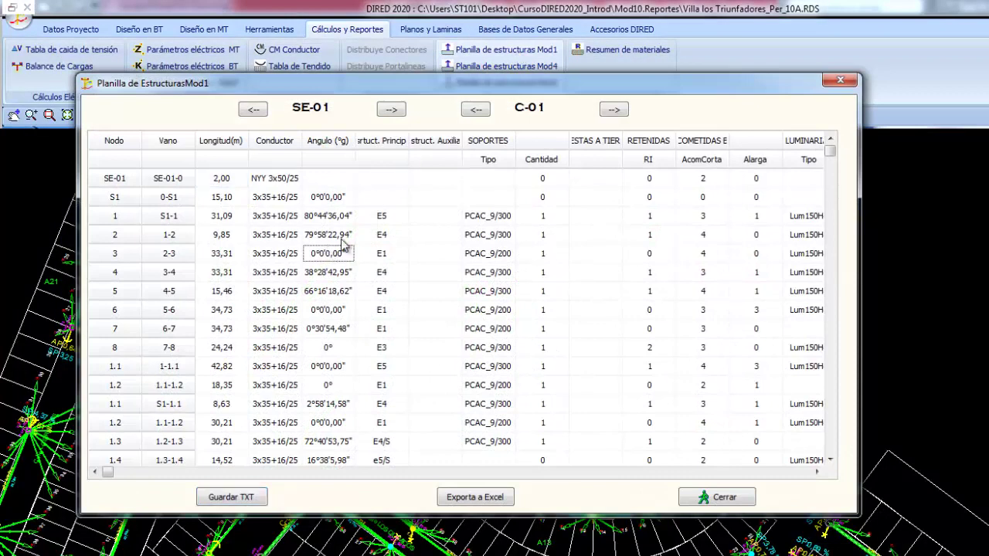
key(Left)
key(Left)
key(Right)
key(Right)
key(Right)
key(Right)
key(Right)
key(Right)
key(Right)
key(Right)
key(Right)
key(Right)
key(Right)
key(Right)
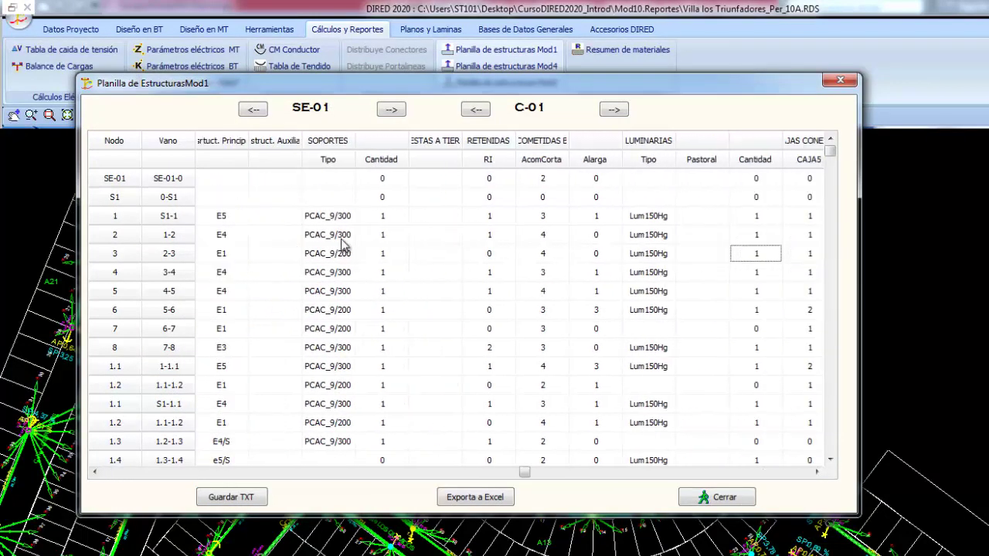
key(Right)
key(Right)
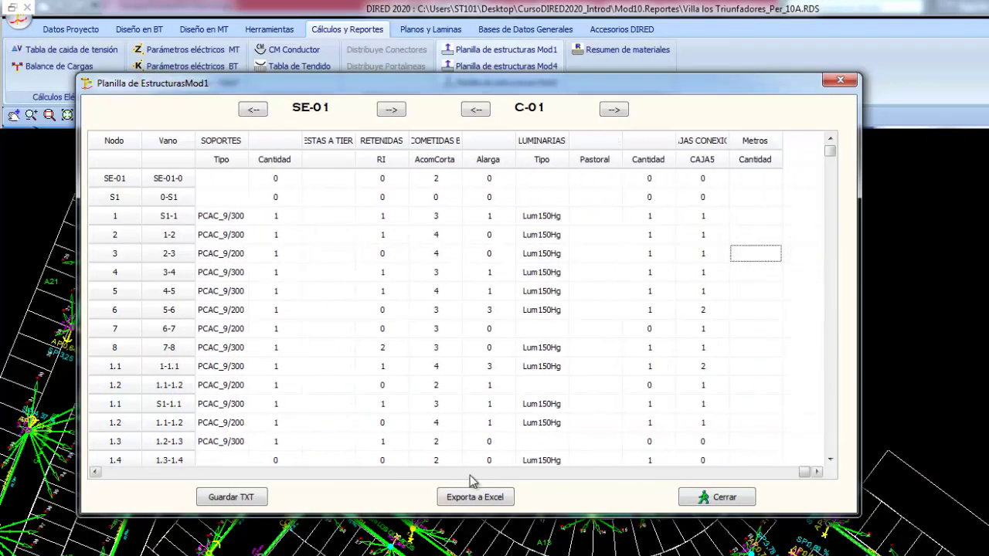
key(Escape)
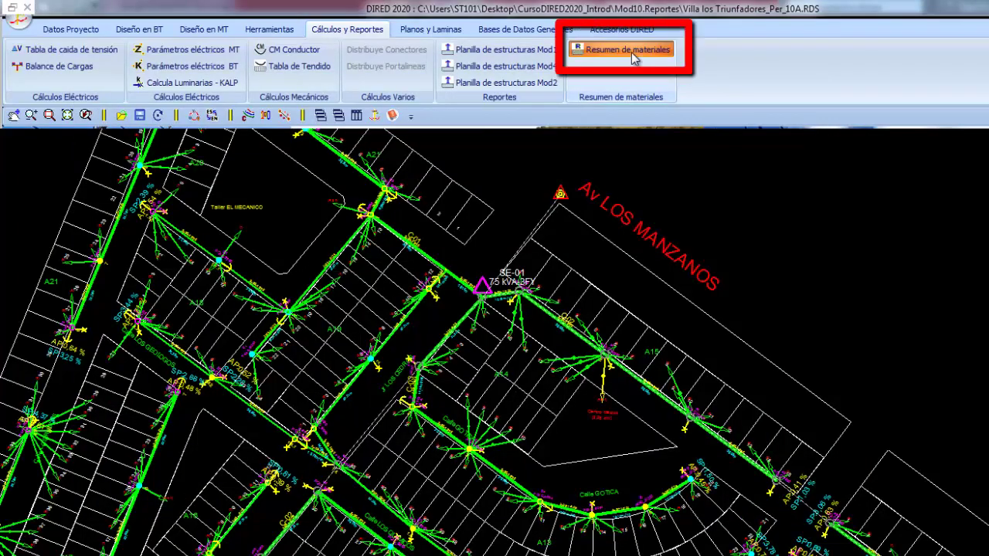
Step: Open the BT materials summary and browse the SE-01 assembly counts
click(627, 52)
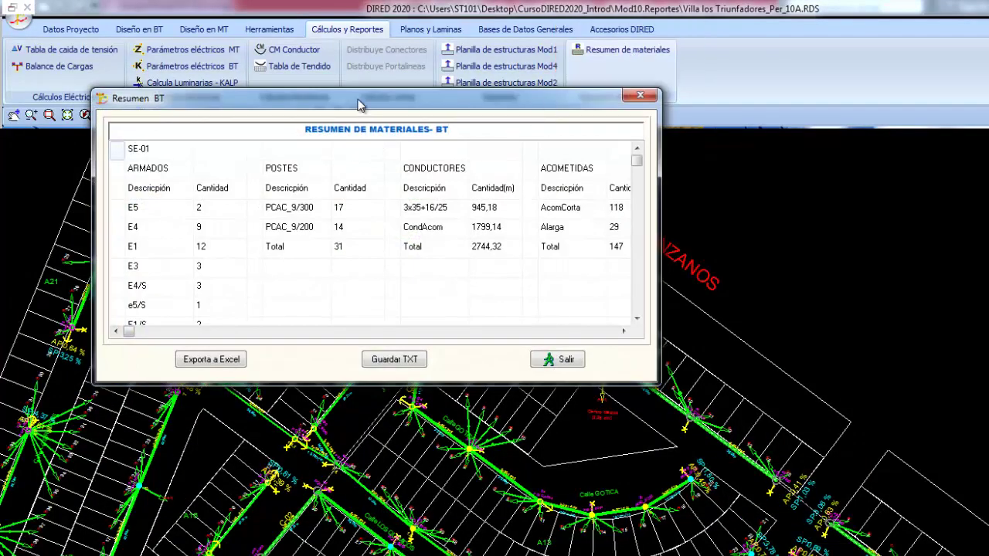
click(278, 174)
key(Down)
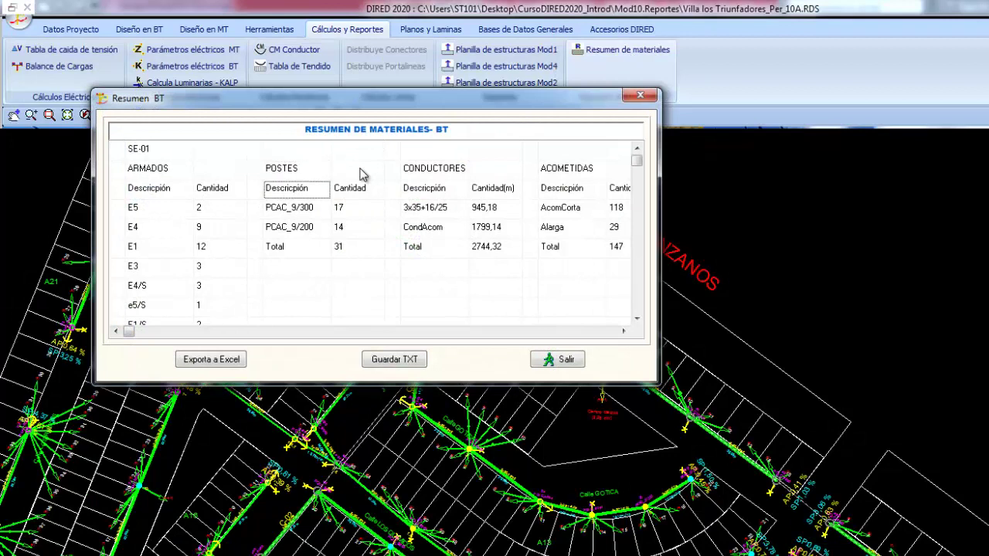
key(Left)
key(Left)
key(Up)
key(Up)
key(Down)
key(Down)
key(Down)
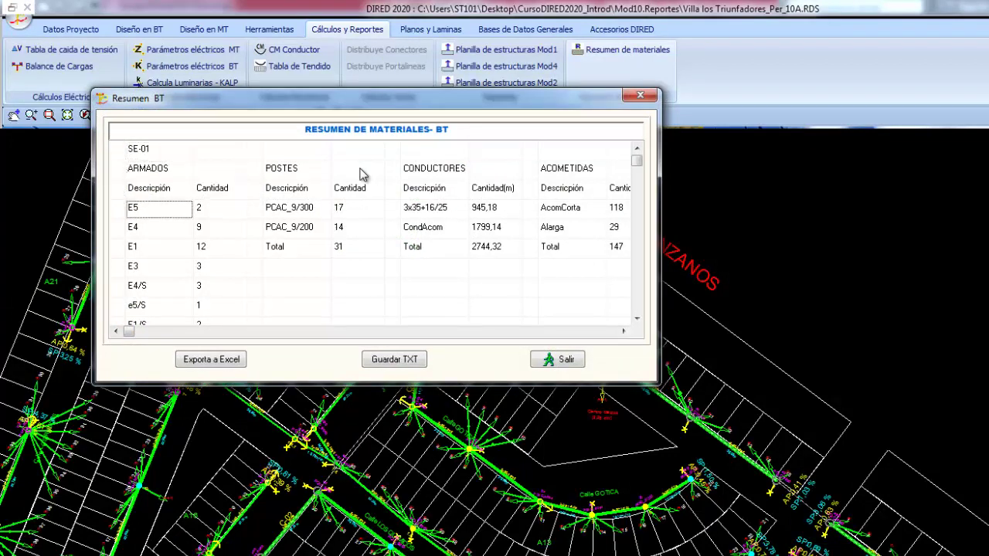
key(Down)
key(Down)
key(Down)
key(Down)
key(Down)
key(Down)
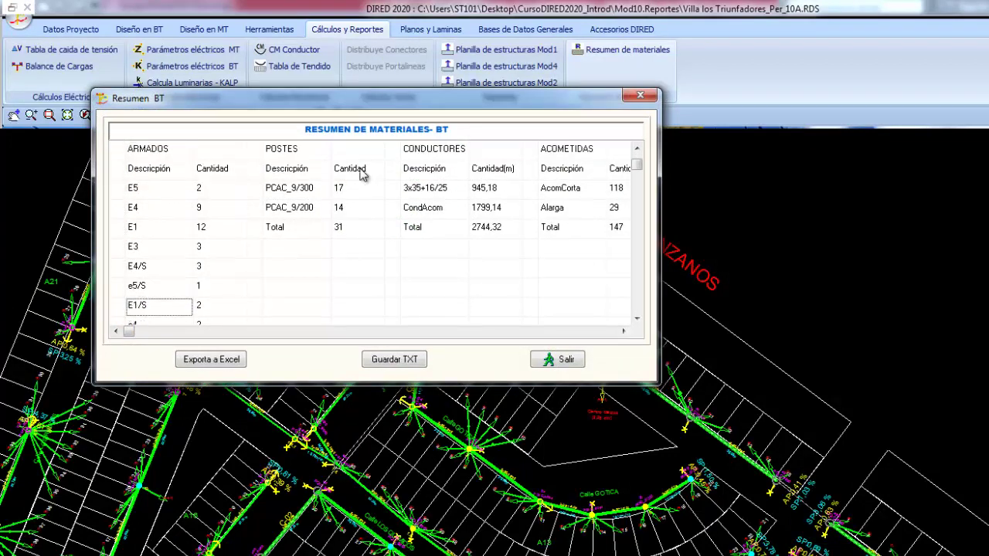
key(Down)
key(Down)
key(Down)
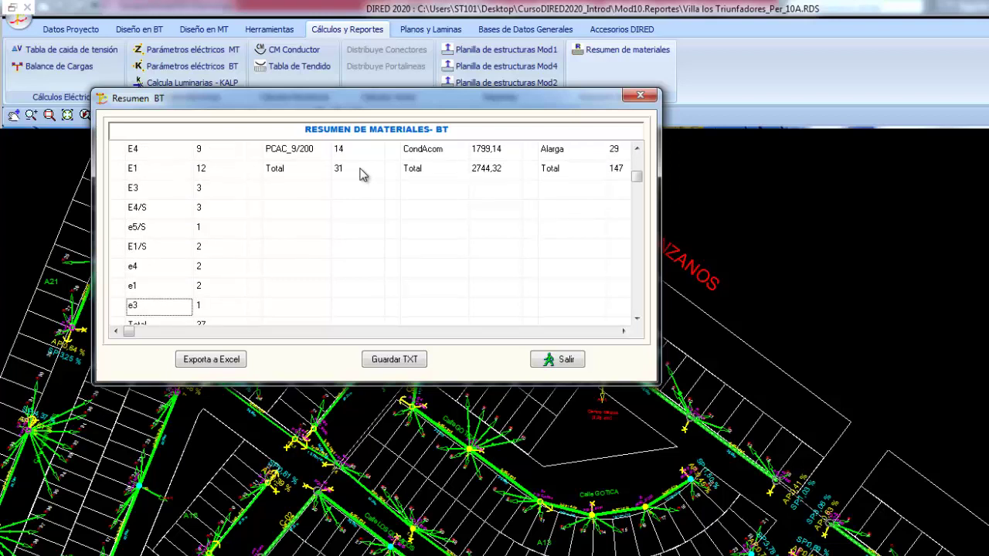
key(Up)
key(Up)
key(Up)
key(Down)
key(Down)
key(Down)
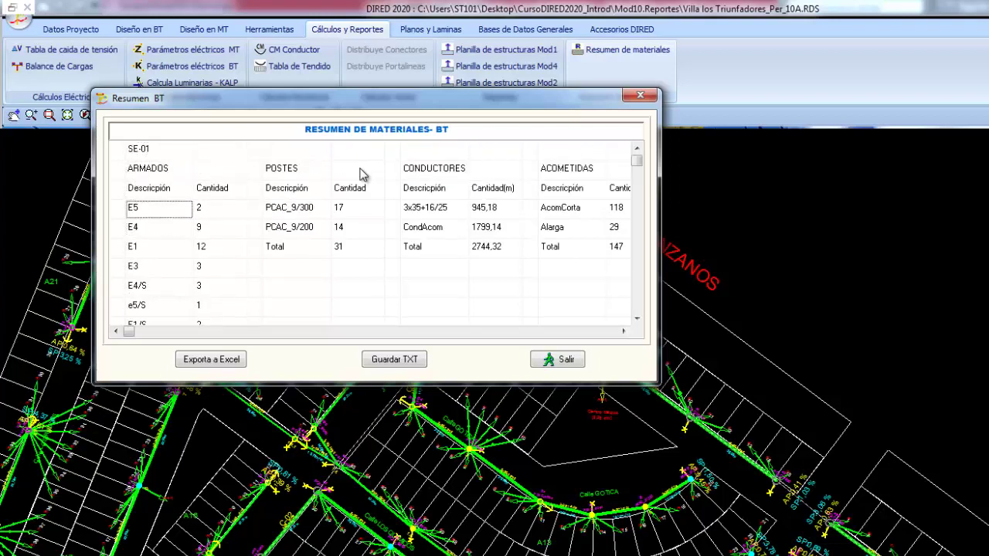
Step: Check SE-01 pole quantities, browse the SE-02 and SE-03 sections, and close the summary
key(Right)
key(Left)
key(Right)
key(Right)
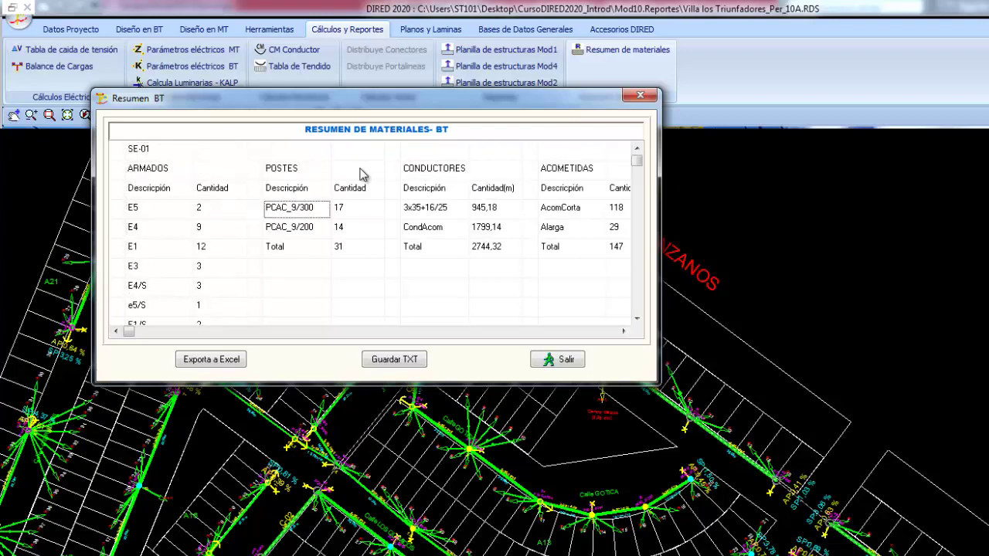
key(Right)
key(Right)
key(Right)
key(Right)
key(Right)
key(Right)
key(Right)
key(Right)
key(Right)
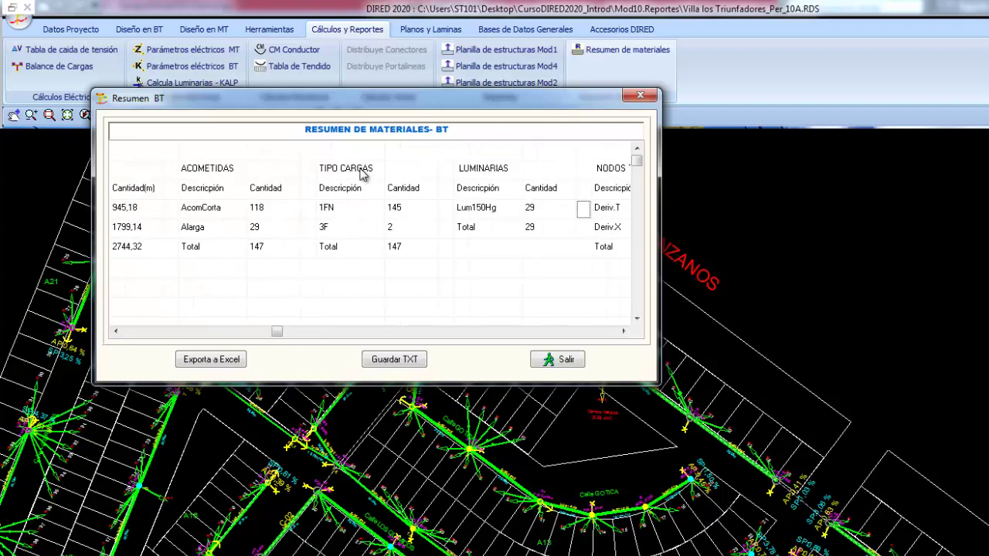
key(Right)
key(Right)
key(Right)
key(Left)
key(Left)
key(Left)
key(Left)
key(Left)
key(Left)
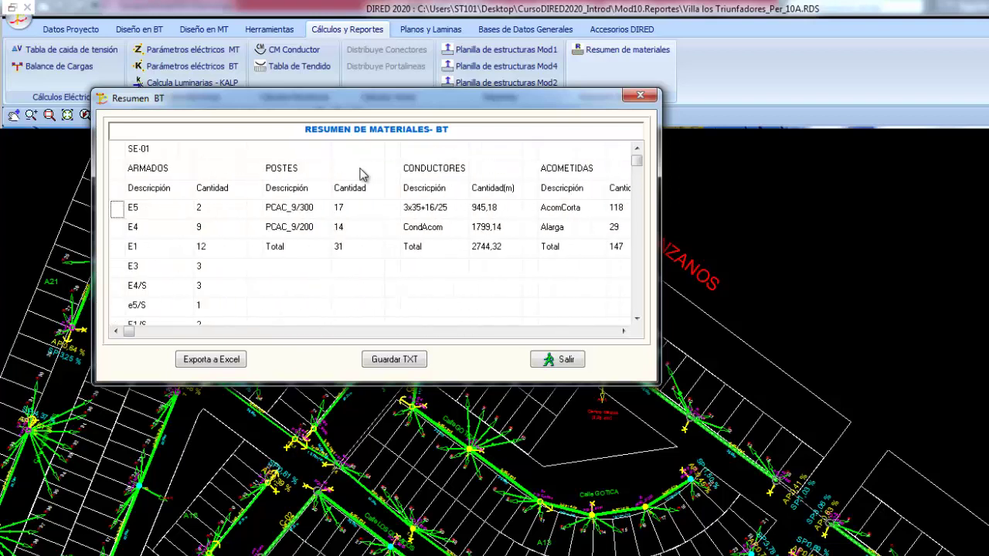
key(Down)
key(Down)
key(Down)
key(Down)
key(Down)
key(Down)
key(Down)
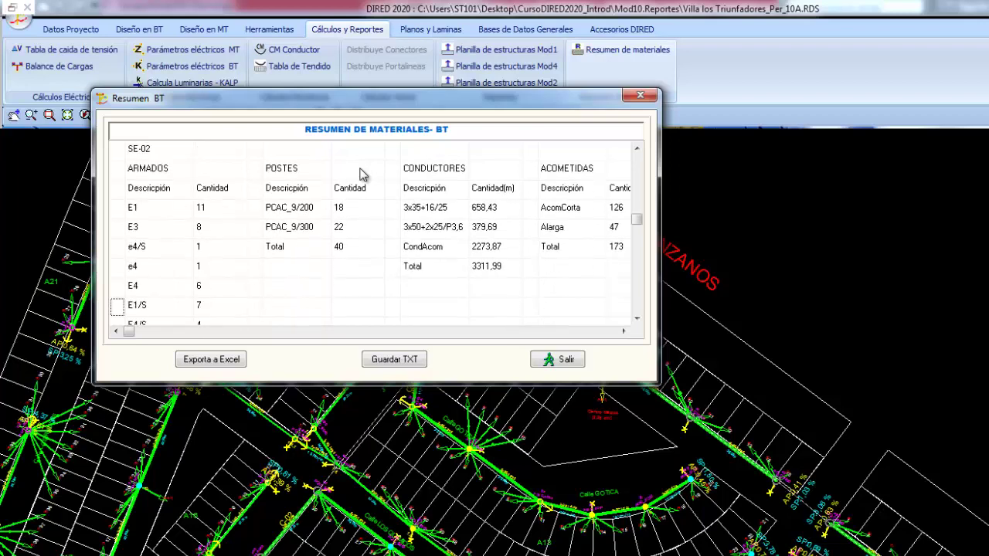
key(Down)
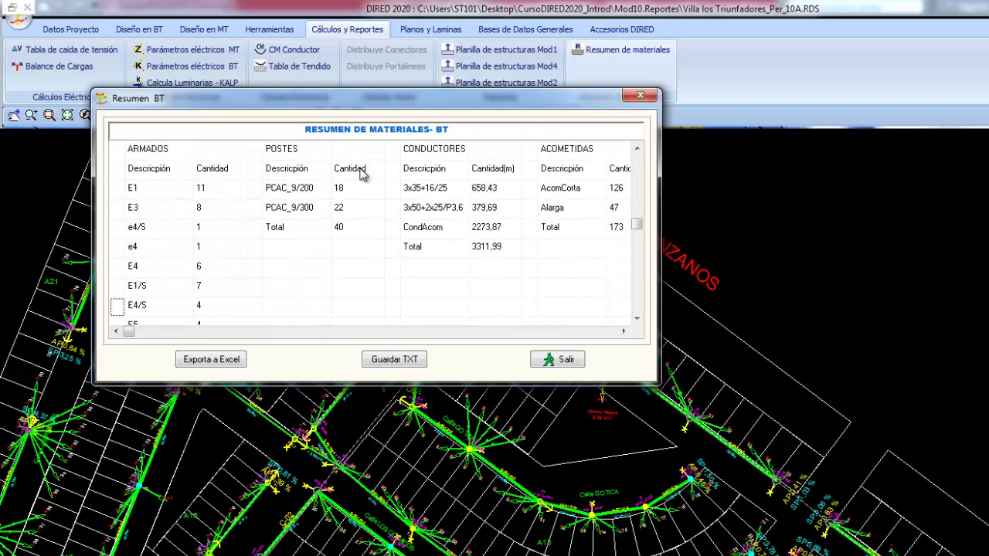
key(Down)
key(Down)
key(Down)
key(Down)
key(Down)
key(Down)
key(Down)
key(Down)
key(Down)
key(Down)
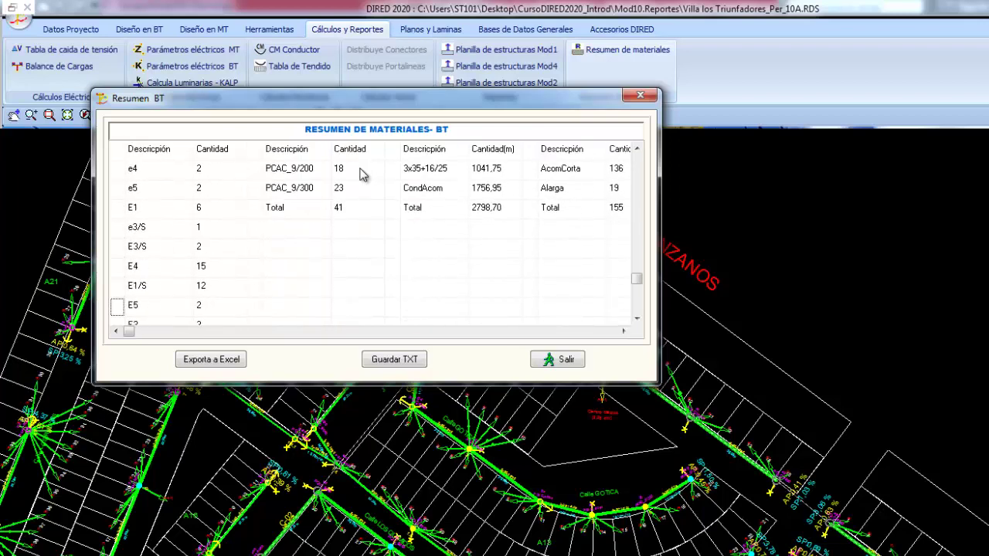
key(Down)
key(Escape)
click(425, 32)
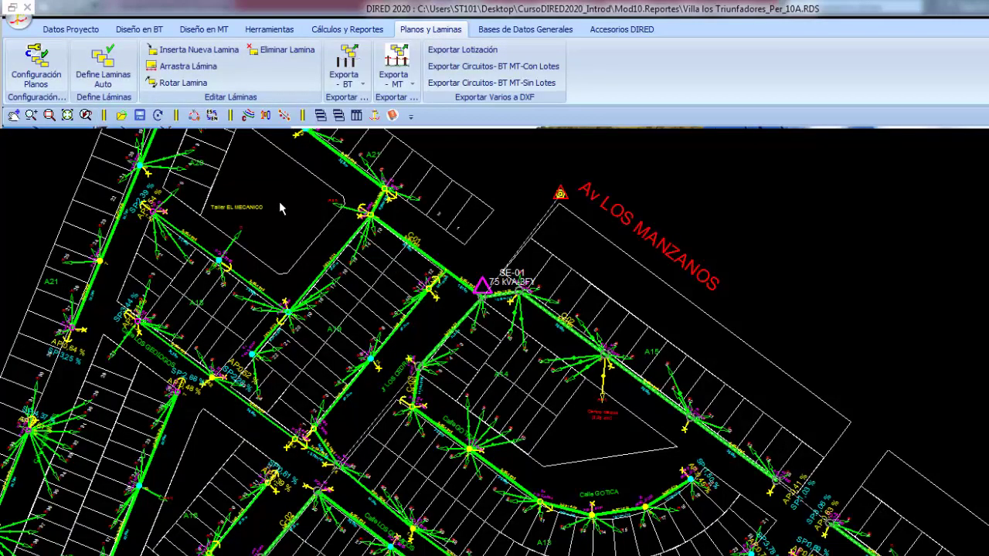
Step: In plan settings, enable Cuadro de Cargas and Detalle Salidas por SED and adjust the grid
scroll(511, 385, down, 2)
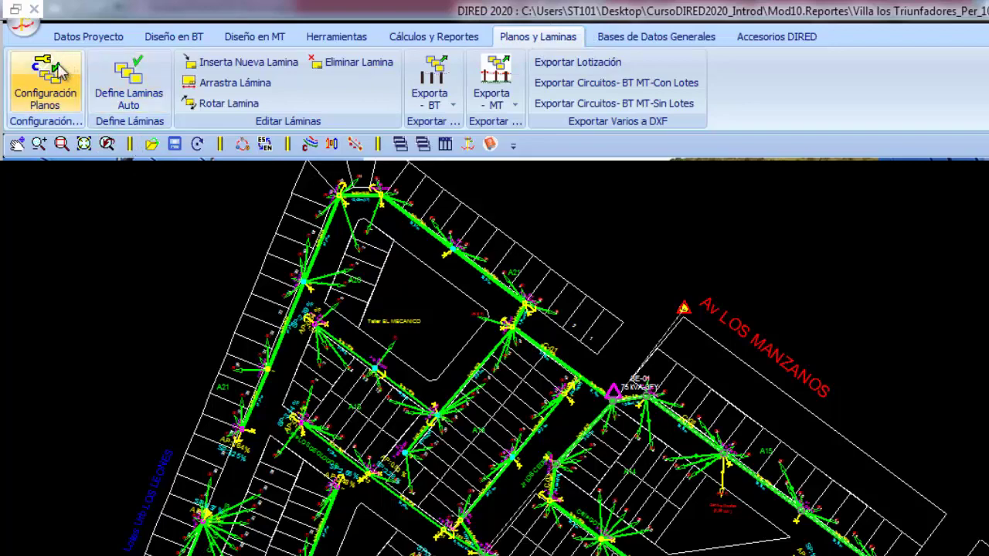
click(55, 87)
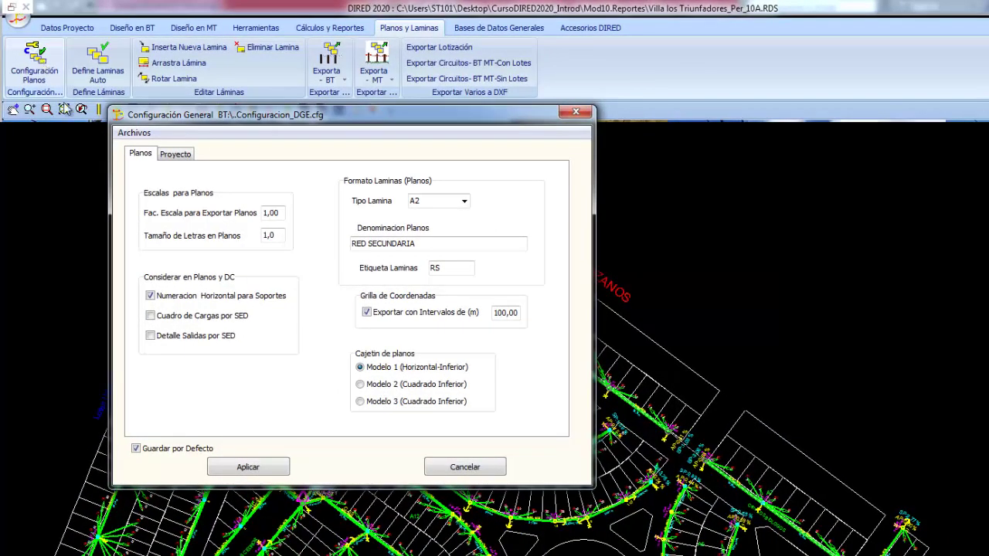
double_click(284, 215)
click(281, 236)
click(218, 316)
click(175, 340)
click(369, 313)
drag(520, 312, 465, 326)
Step: Choose the Modelo 2 title block, review the Proyecto data, and apply the settings
click(378, 386)
click(371, 403)
click(182, 155)
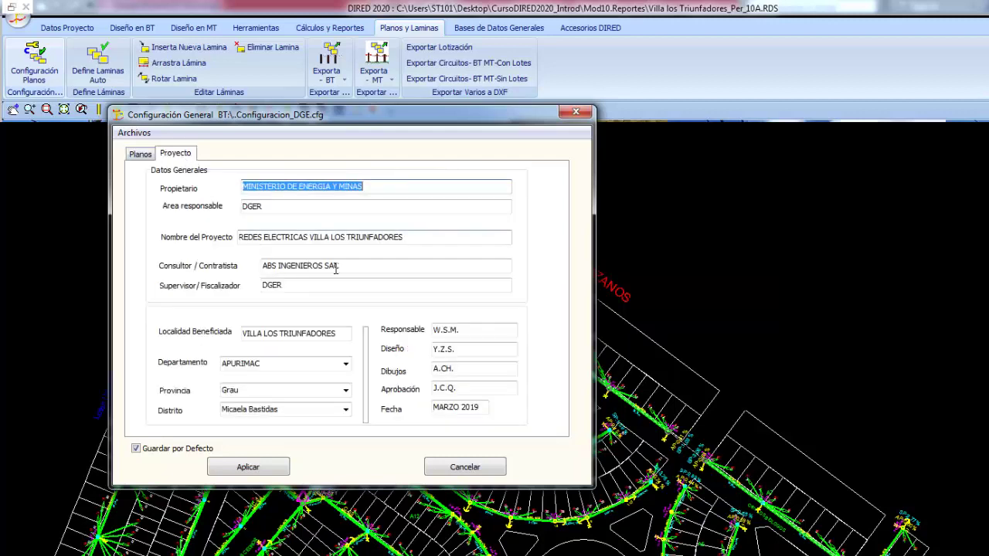
click(380, 188)
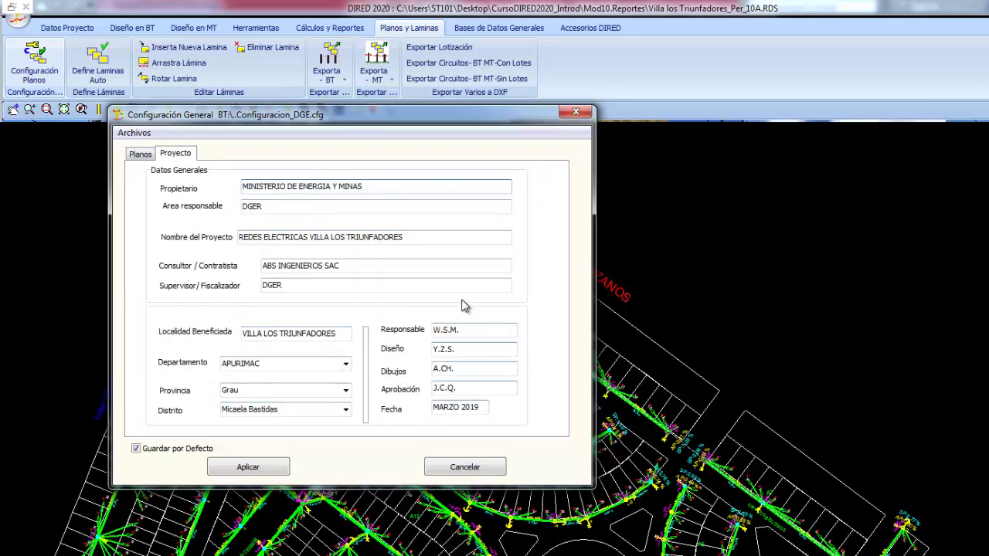
click(248, 468)
Step: Keep the A2 sheet size and lay out plan sheets automatically over the network
scroll(415, 343, down, 2)
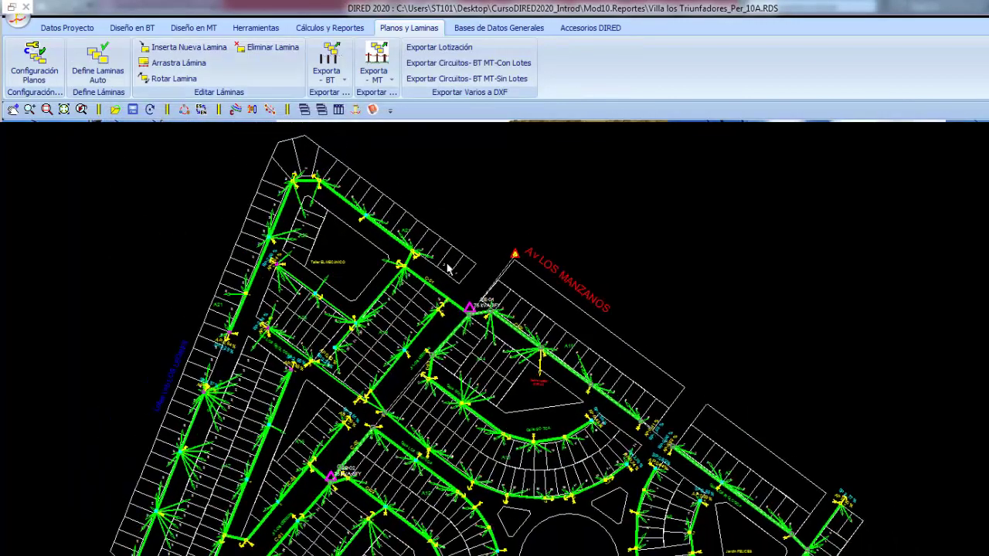
click(34, 62)
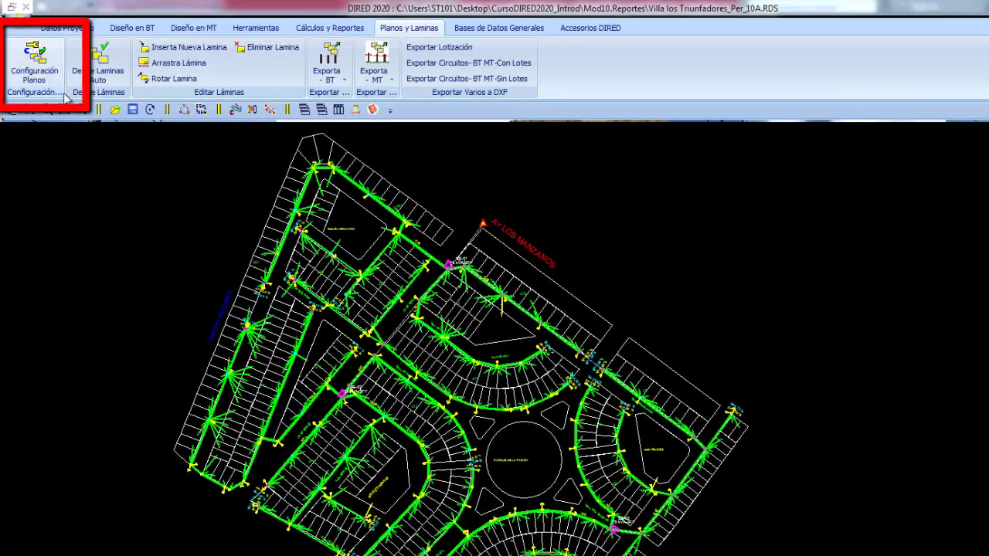
click(483, 220)
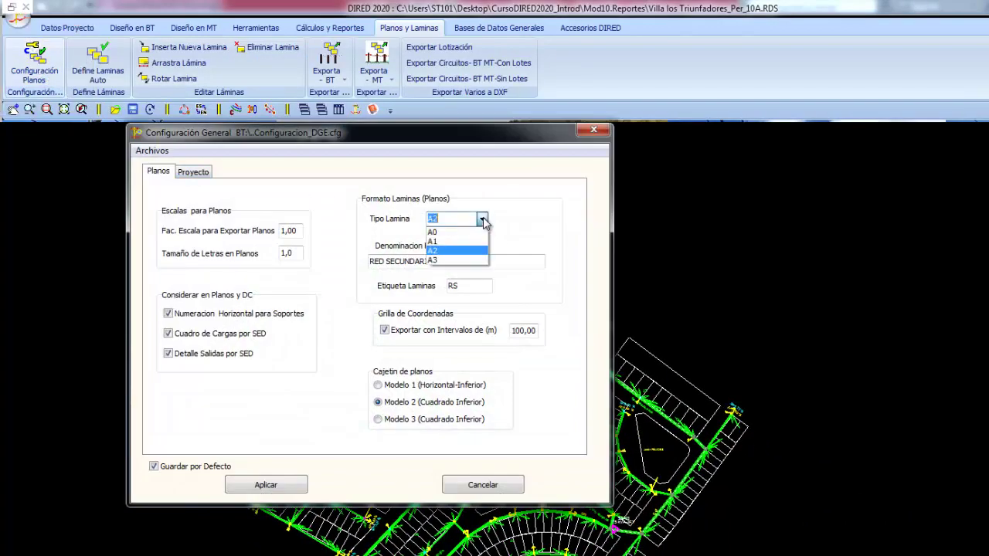
click(451, 251)
click(266, 484)
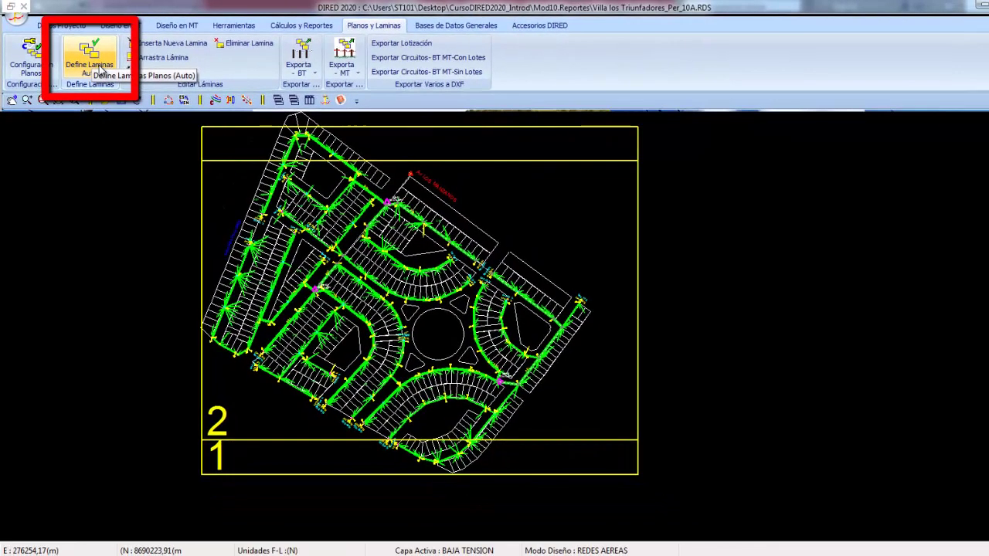
scroll(394, 224, down, 1)
scroll(479, 255, down, 1)
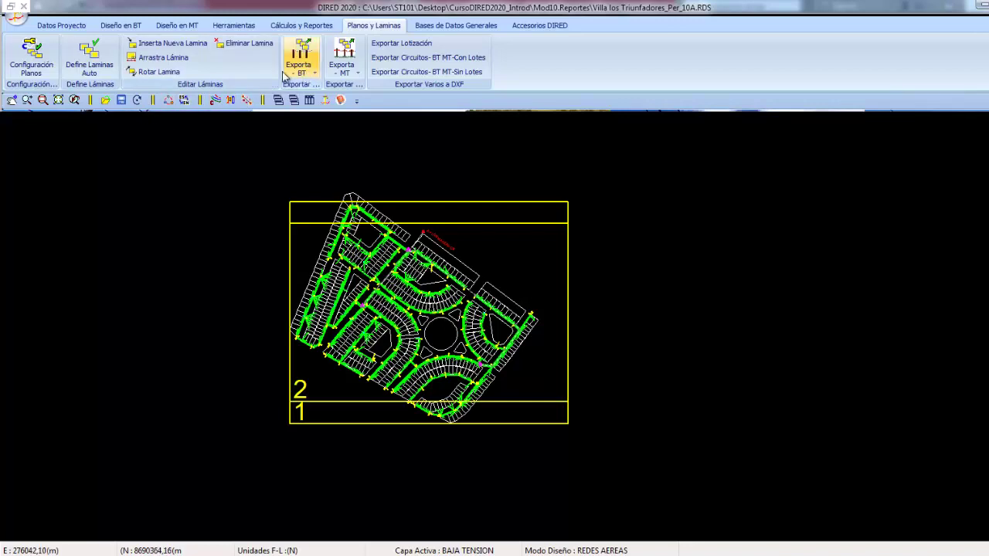
Step: Delete sheet 2 from the plan layout
click(305, 400)
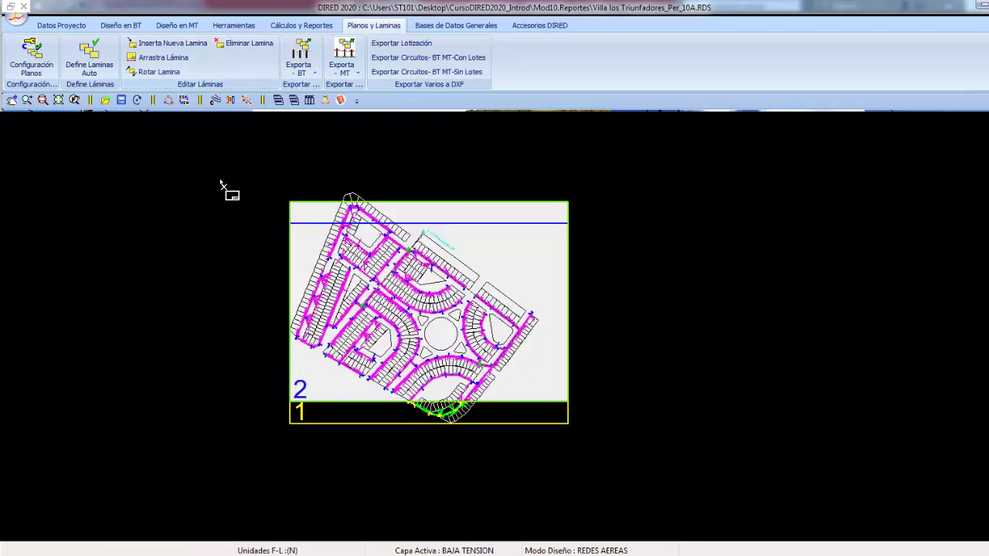
click(240, 45)
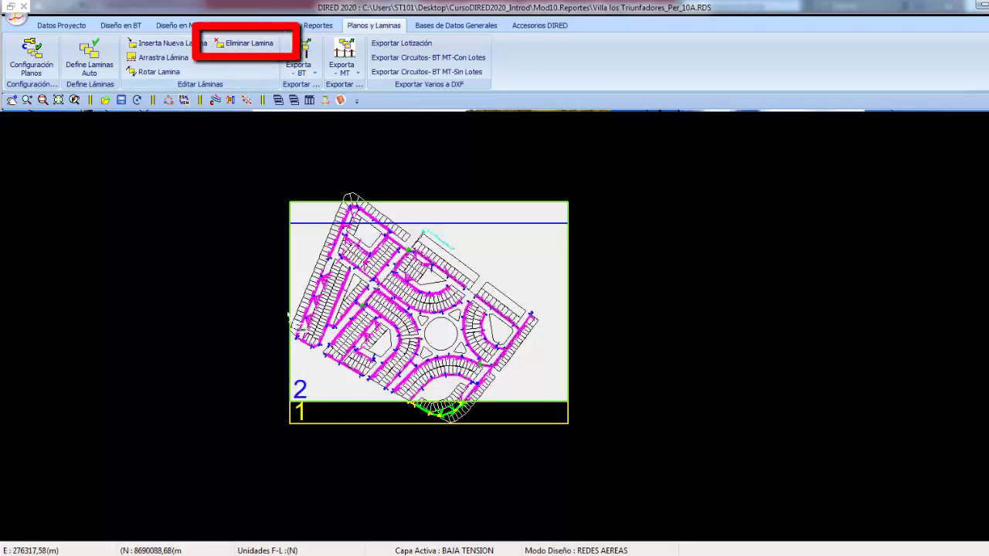
click(307, 398)
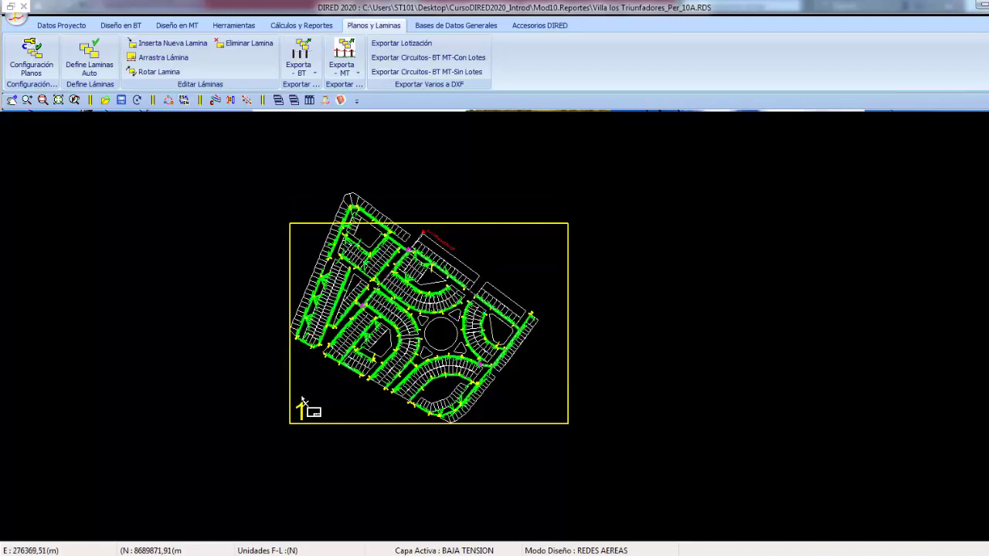
right_click(604, 181)
click(617, 188)
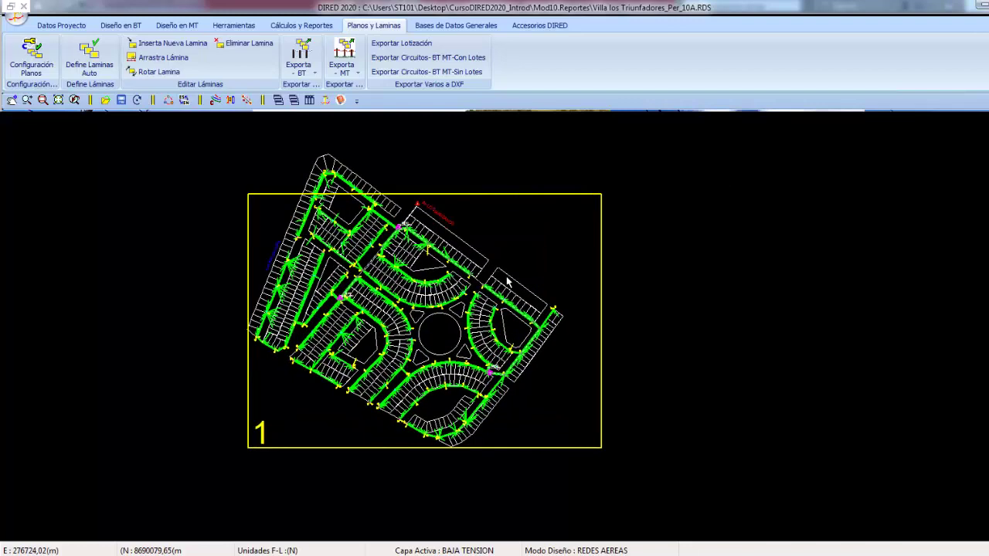
Step: Drag sheet 1 up and left so it frames the whole network
click(163, 57)
mouse_move(257, 442)
mouse_down()
mouse_move(230, 417)
mouse_move(223, 438)
mouse_up()
right_click(140, 167)
click(150, 172)
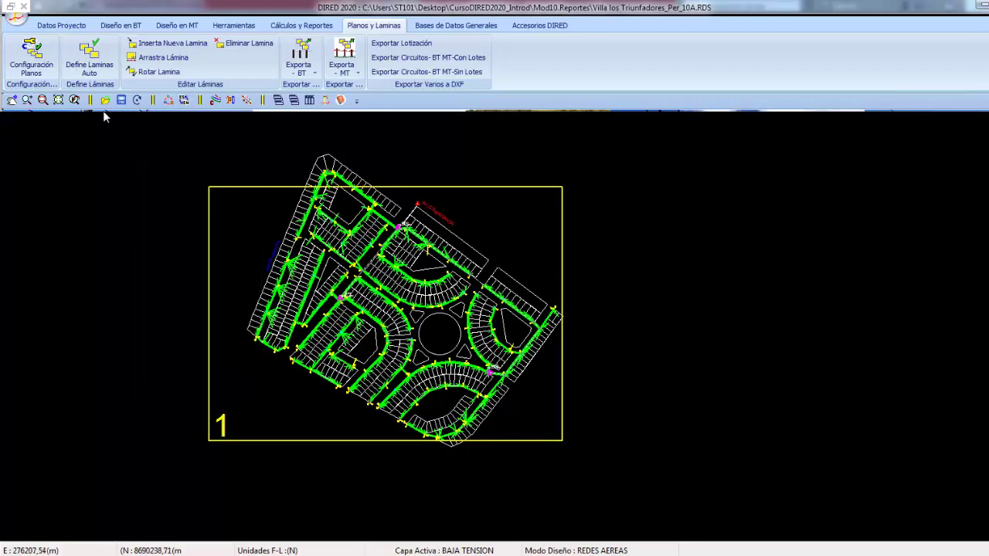
Step: Regenerate A2 sheets automatically and delete the bottom-right and top-right sheets
click(50, 64)
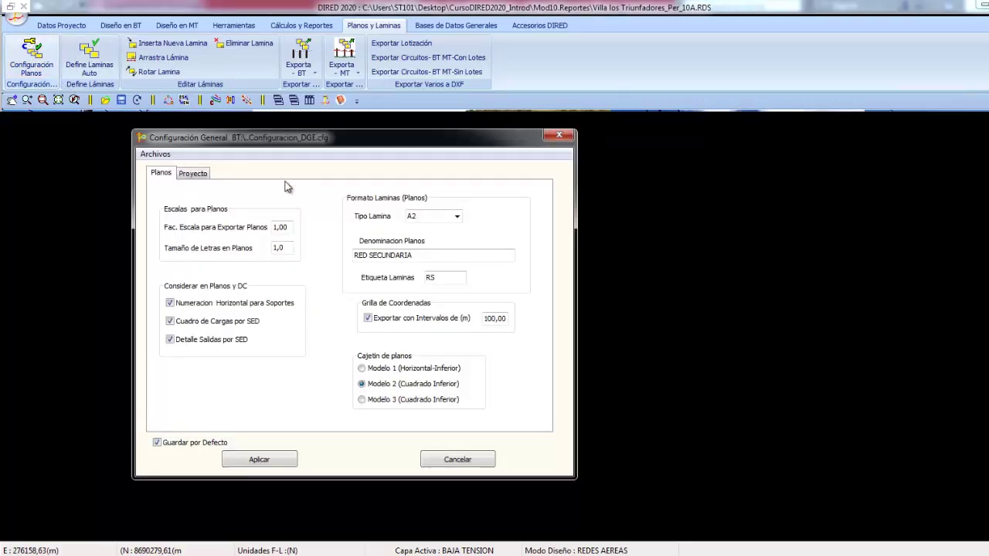
click(456, 217)
click(430, 246)
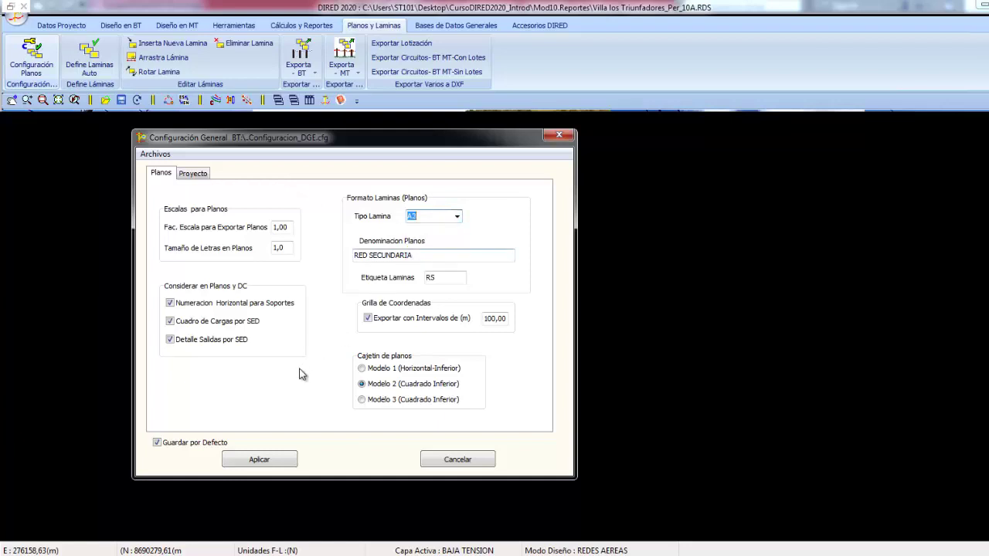
click(277, 463)
click(89, 58)
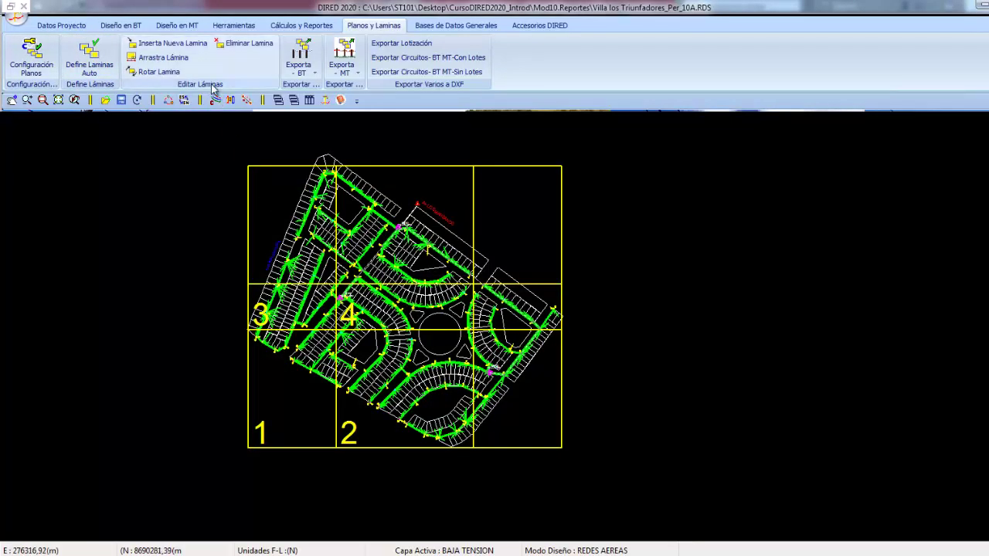
click(243, 44)
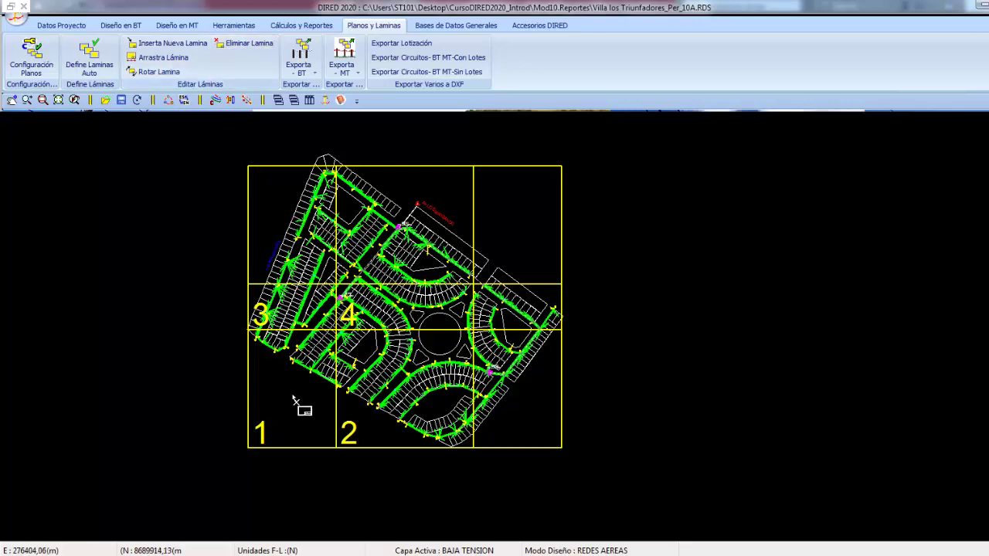
click(350, 450)
click(356, 328)
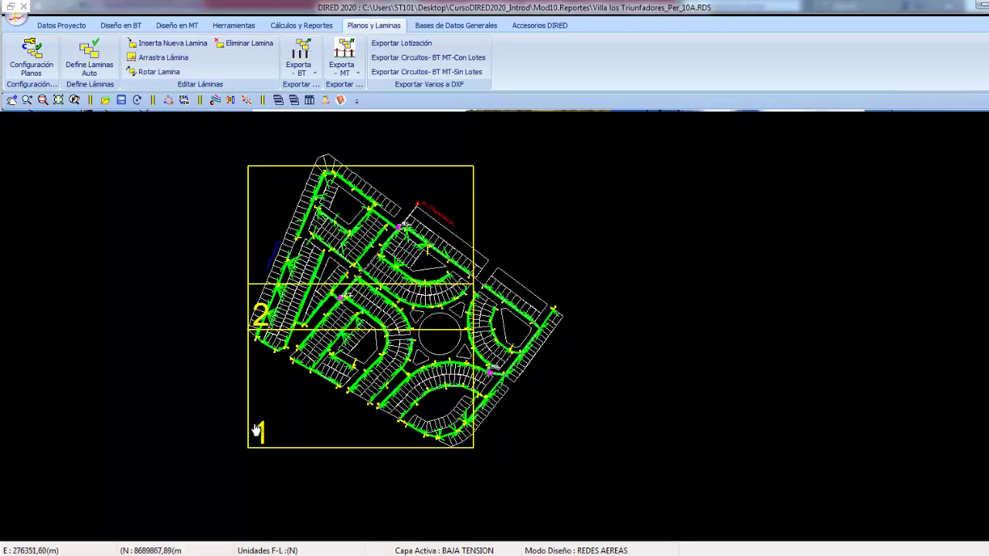
Step: Place sheet 2 over the plan's left part and rotate sheet 1 to portrait on the right
drag(257, 430, 400, 440)
drag(254, 321, 216, 313)
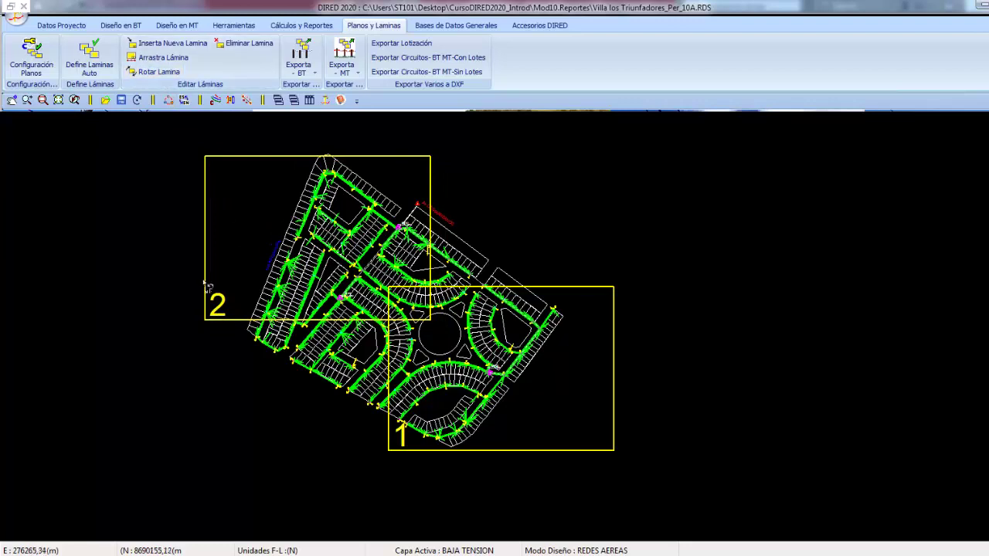
scroll(217, 322, down, 1)
drag(216, 323, 283, 373)
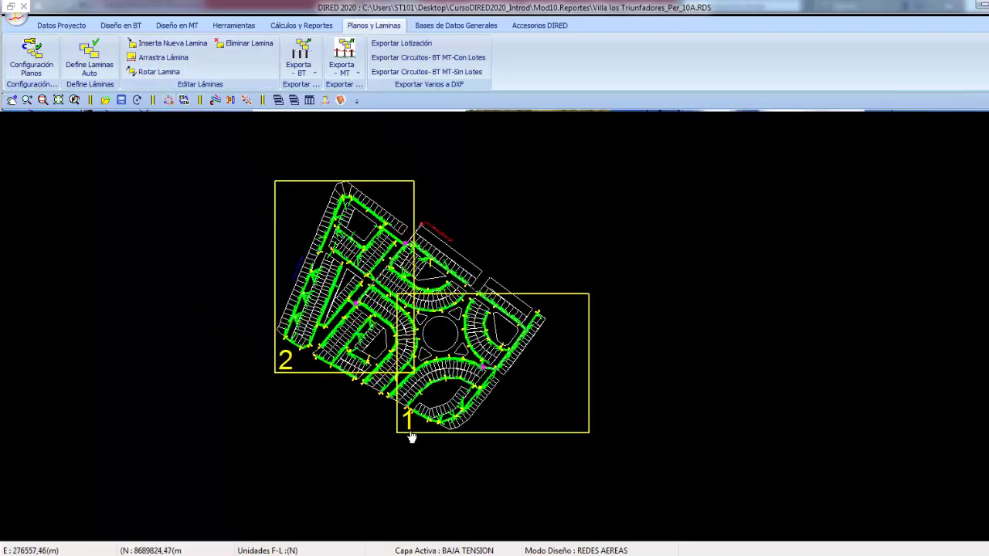
click(151, 76)
click(404, 429)
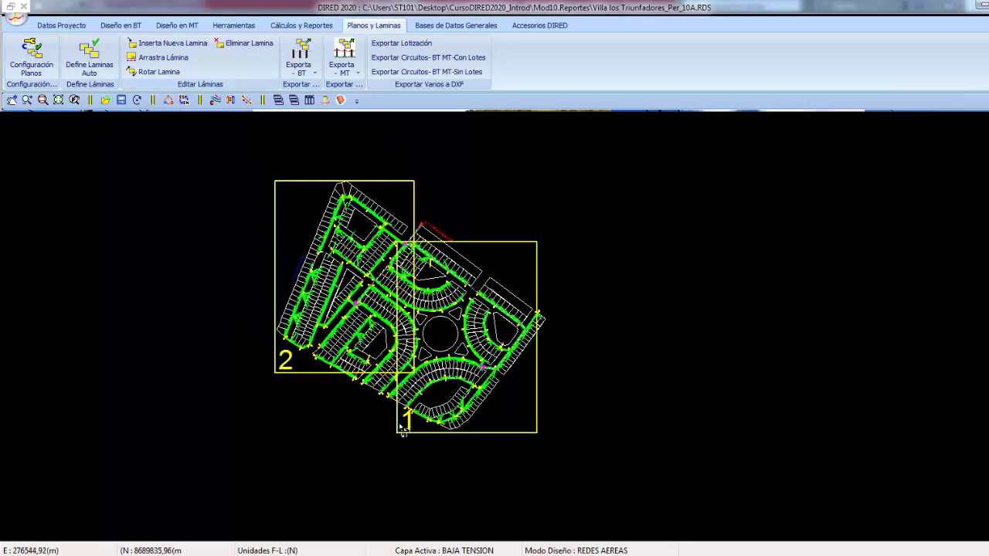
drag(410, 419, 421, 388)
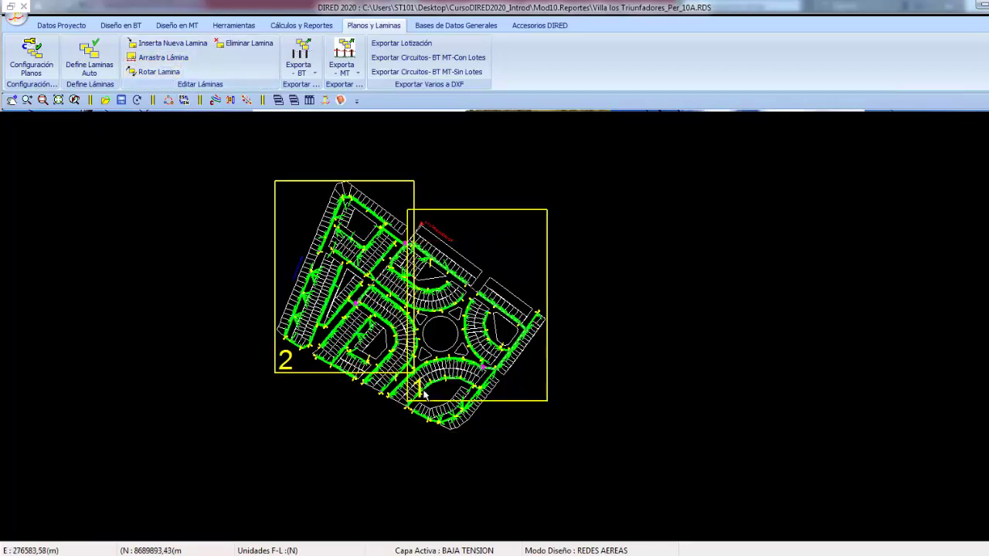
click(47, 69)
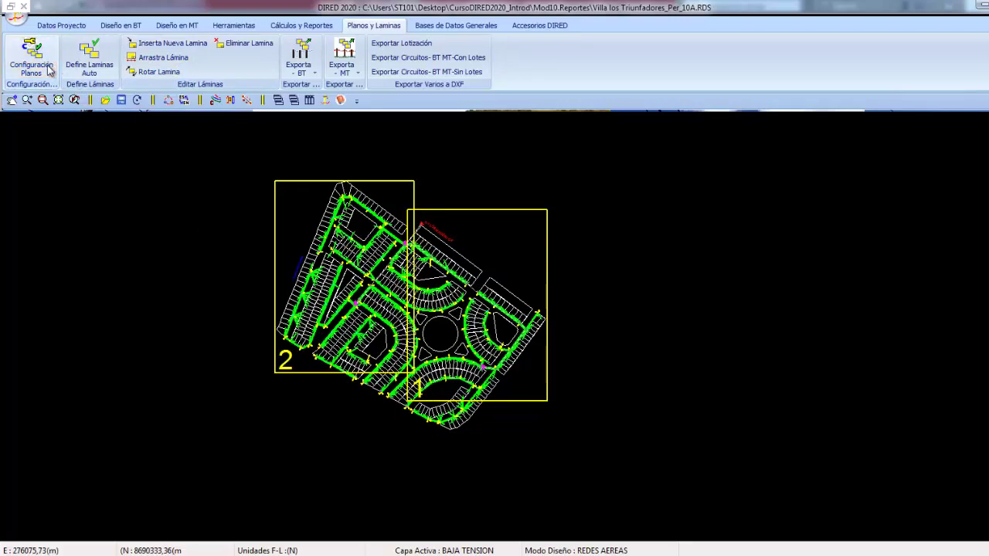
Step: Insert a new sheet on the plan's right side and delete the old sheet 1
click(380, 113)
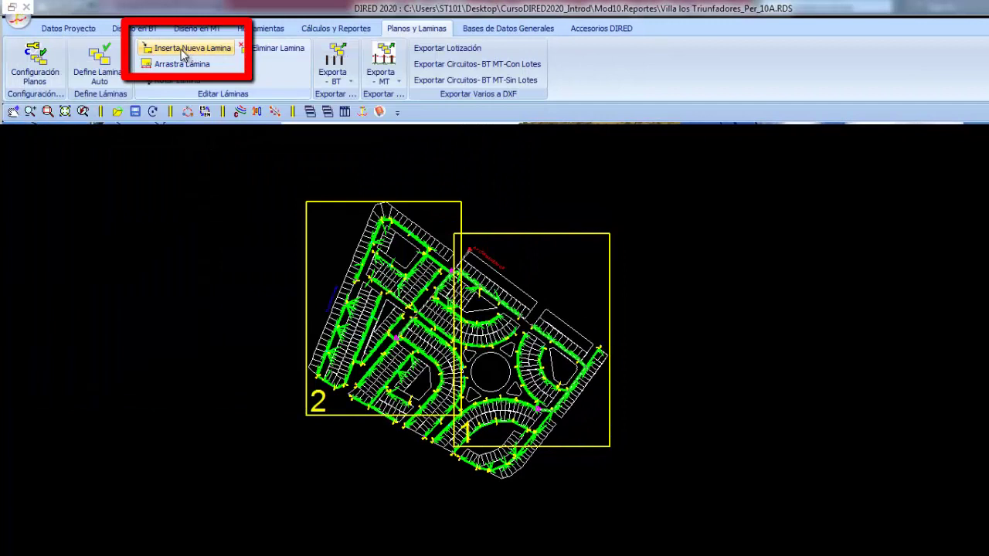
click(176, 49)
click(473, 468)
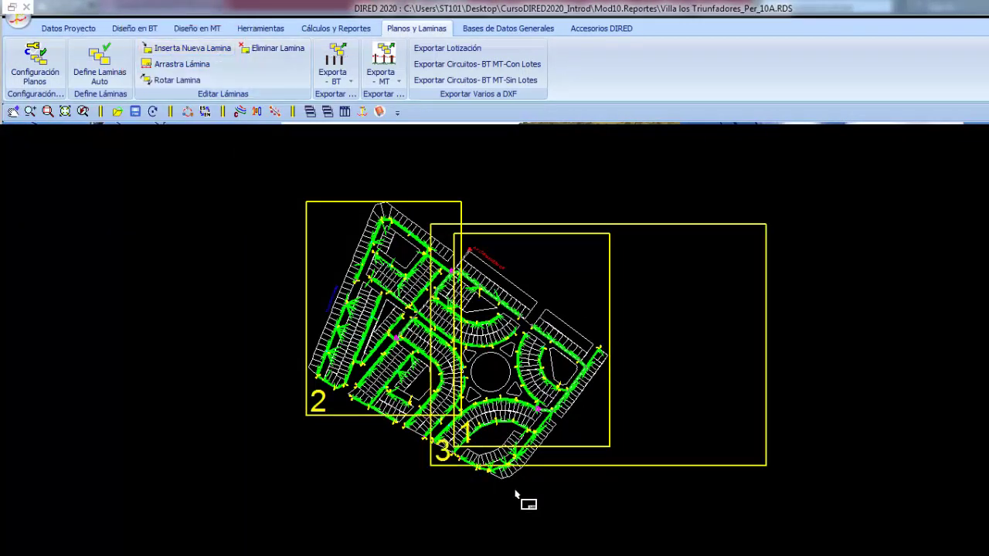
right_click(494, 183)
click(510, 185)
click(482, 439)
right_click(495, 182)
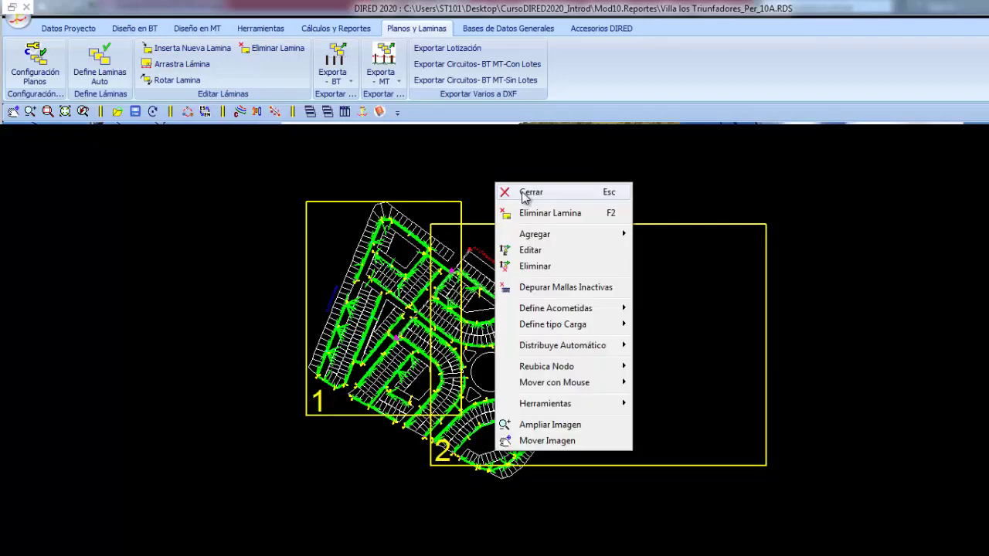
click(506, 190)
Step: Shift sheet 2 left and down, and sheet 1 onto the northwest corner
click(178, 64)
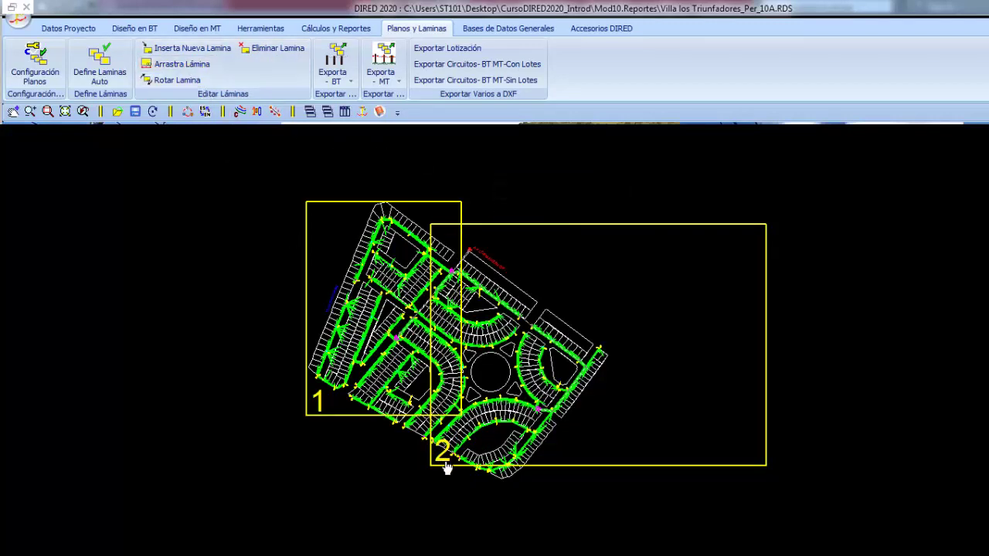
mouse_move(448, 459)
mouse_down()
mouse_move(409, 500)
mouse_move(368, 506)
mouse_move(387, 505)
mouse_up()
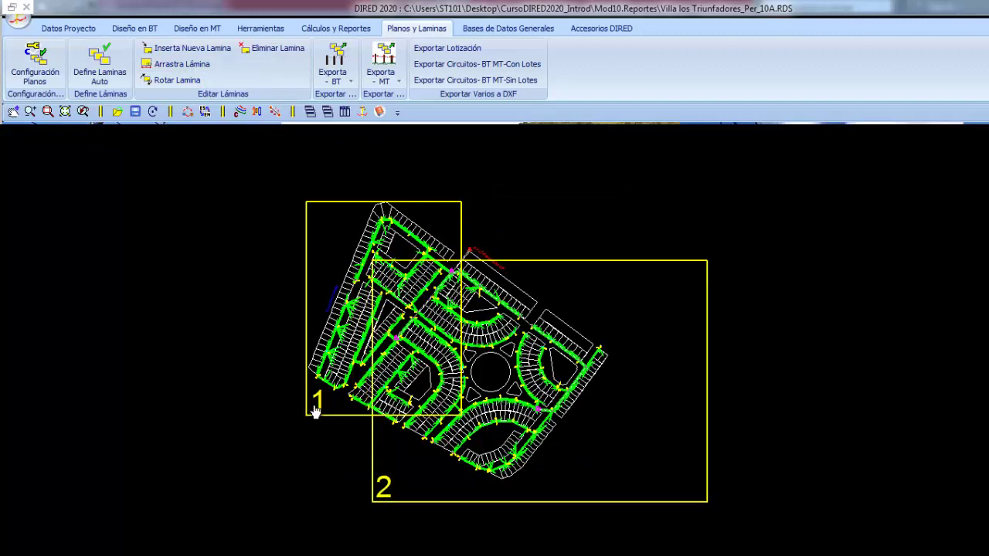
drag(315, 414, 276, 422)
mouse_move(378, 502)
mouse_down()
mouse_move(319, 520)
mouse_move(316, 502)
mouse_up()
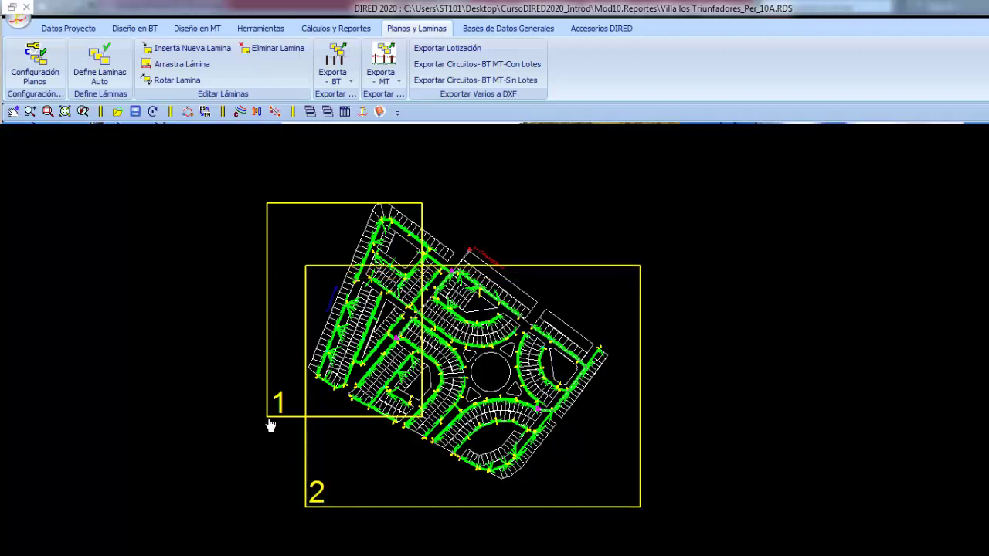
drag(269, 426, 303, 364)
scroll(495, 247, down, 2)
right_click(514, 216)
click(566, 209)
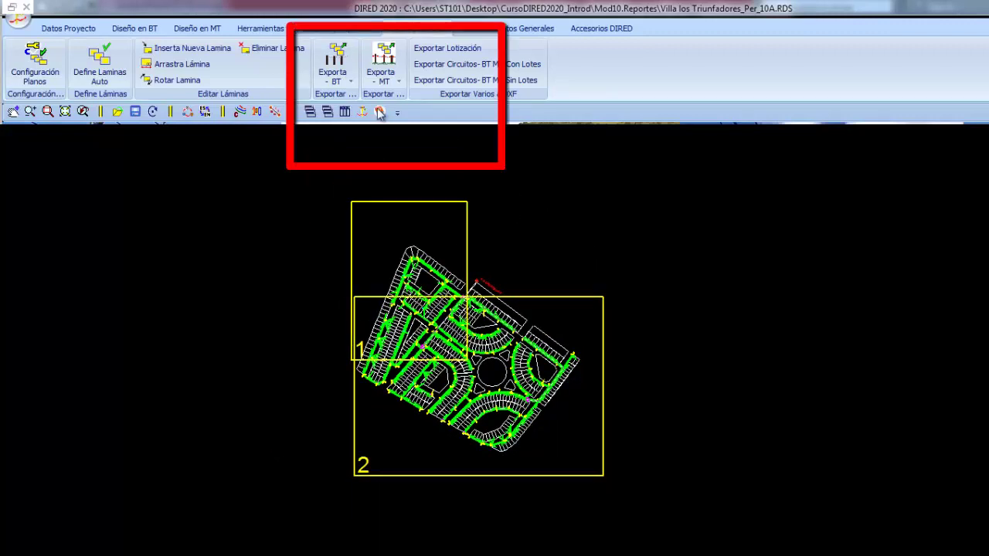
click(350, 82)
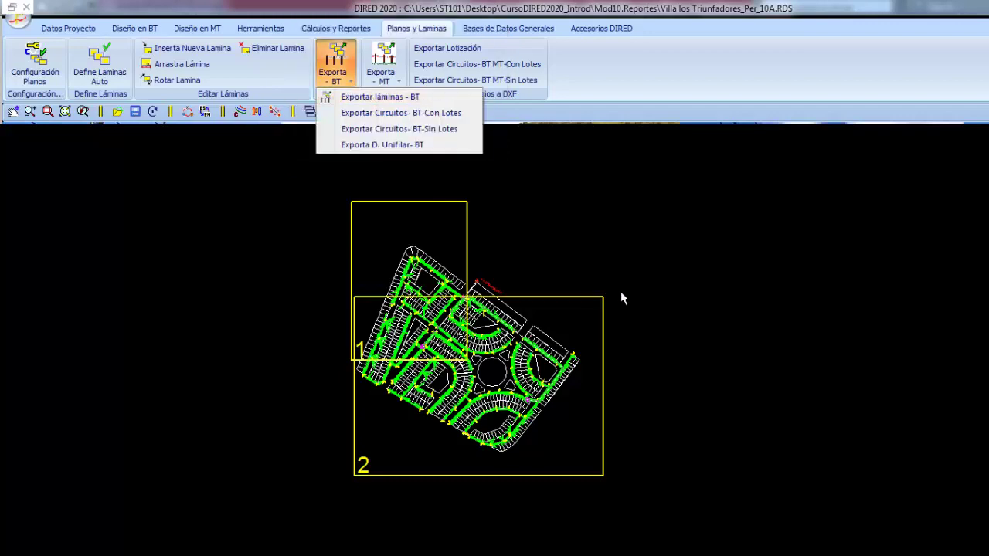
click(516, 265)
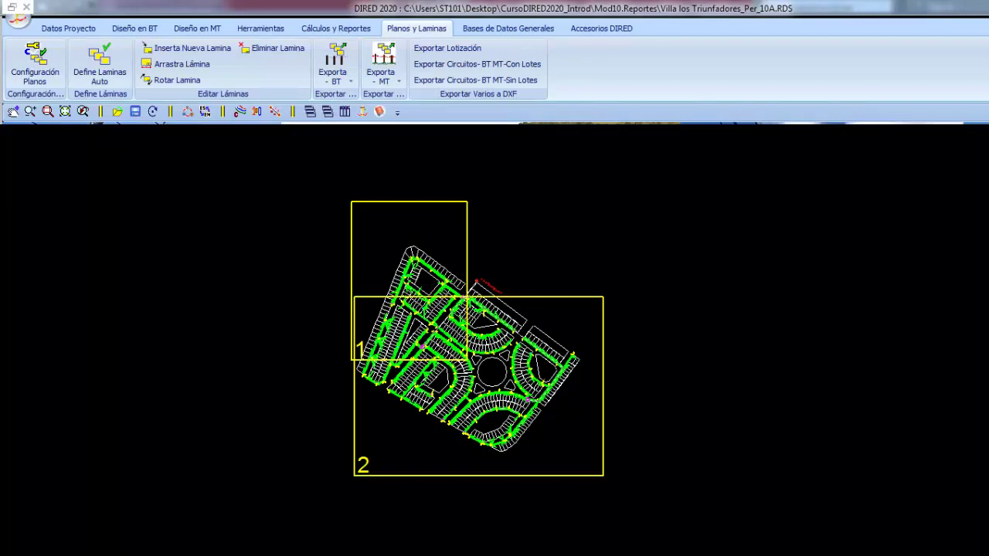
scroll(463, 480, up, 2)
scroll(410, 446, up, 1)
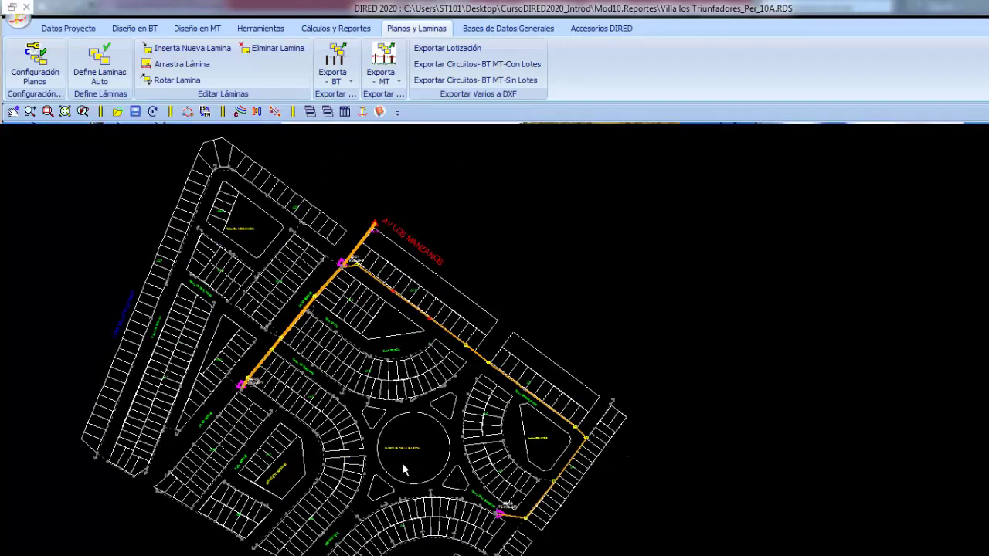
scroll(409, 446, up, 1)
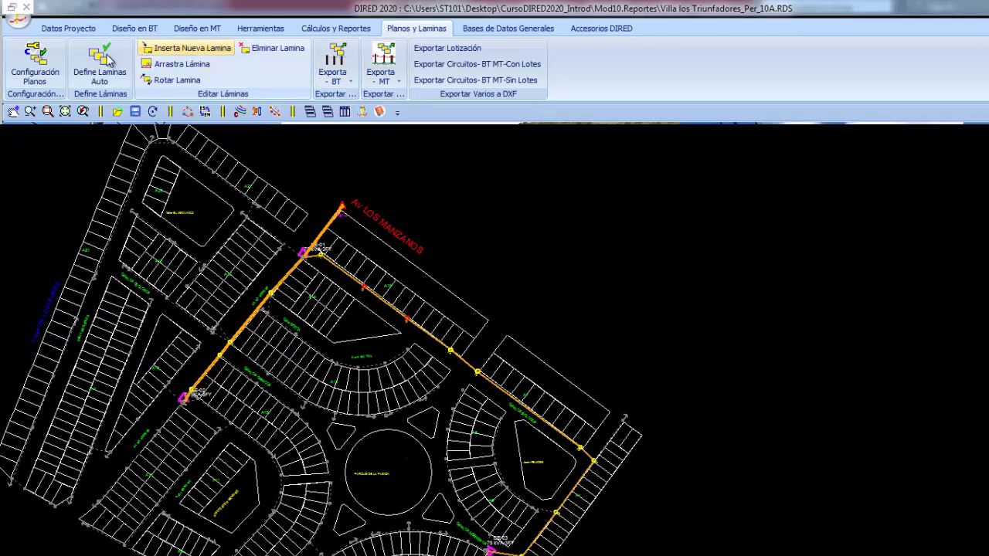
Step: Set the MT plan sheet size (Tipo Lamina) to A3 and apply it
click(35, 63)
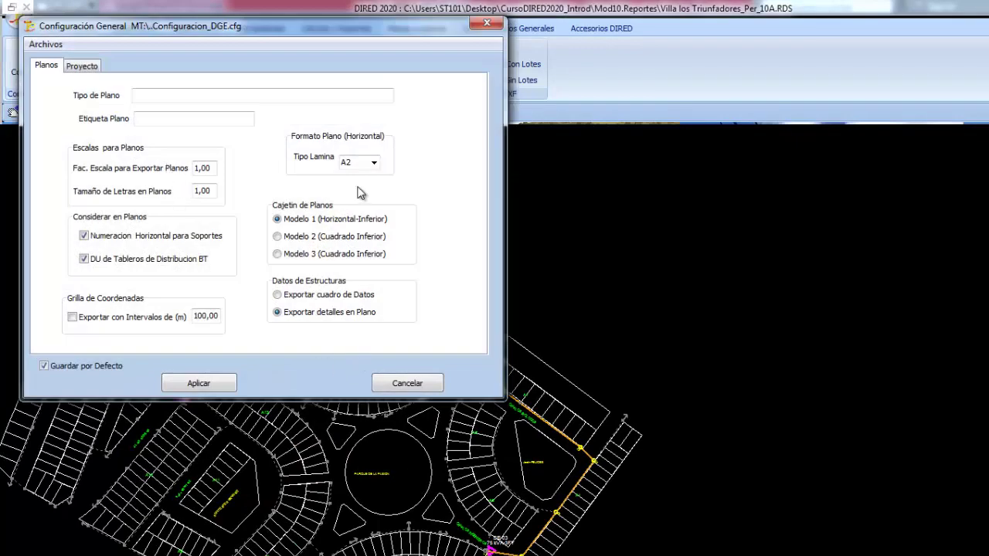
click(373, 163)
click(352, 207)
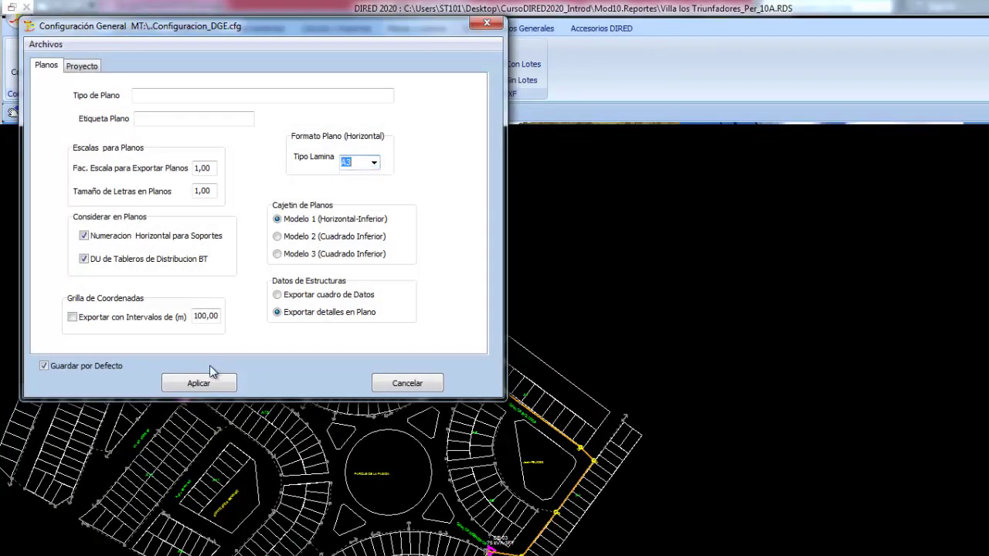
click(201, 383)
Step: Auto-generate the A3 sheets over the subdivision and centre the sheet frame in view
click(100, 62)
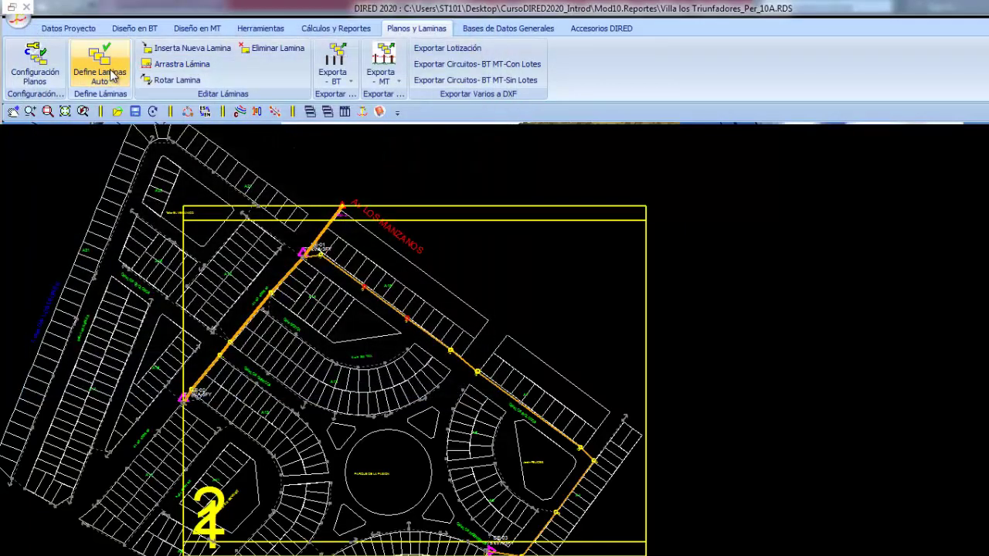
scroll(372, 312, down, 1)
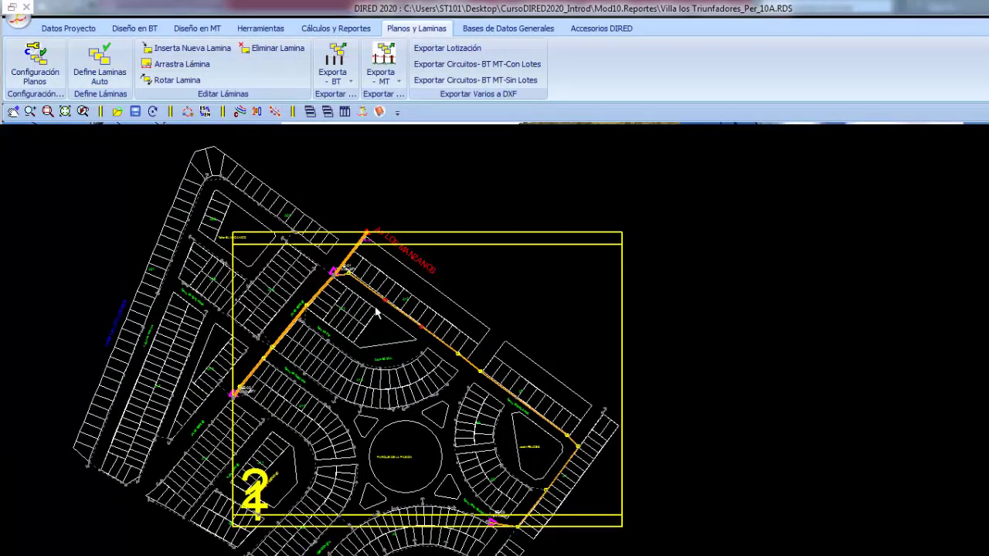
middle_drag(371, 309, 403, 278)
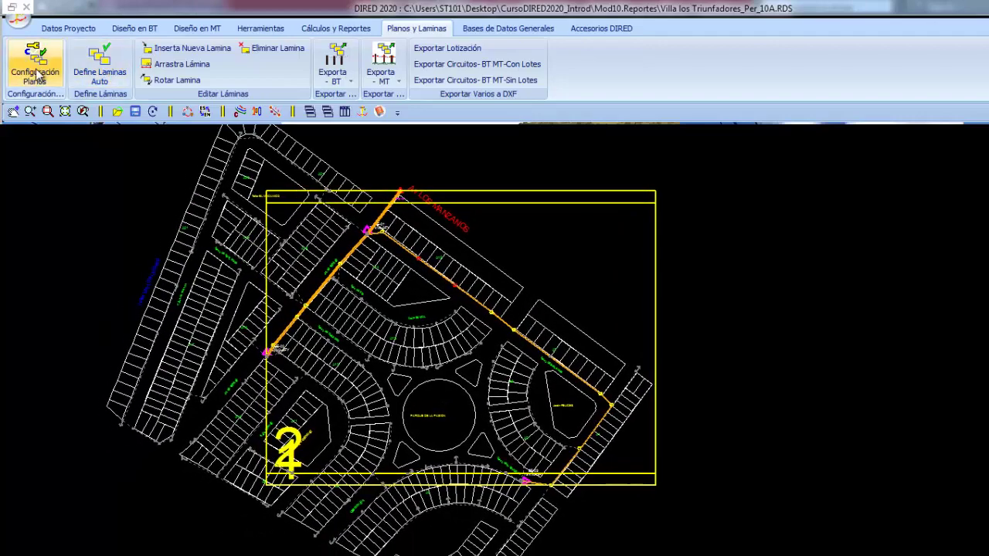
click(37, 73)
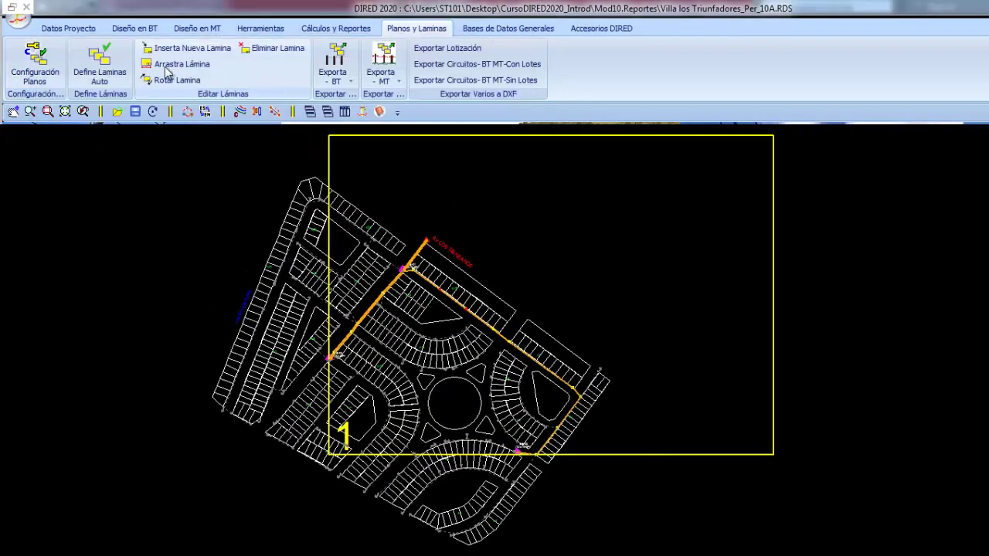
Step: Drag the yellow sheet 1 frame left and down over the subdivision plan, then zoom in
click(165, 68)
drag(334, 440, 242, 494)
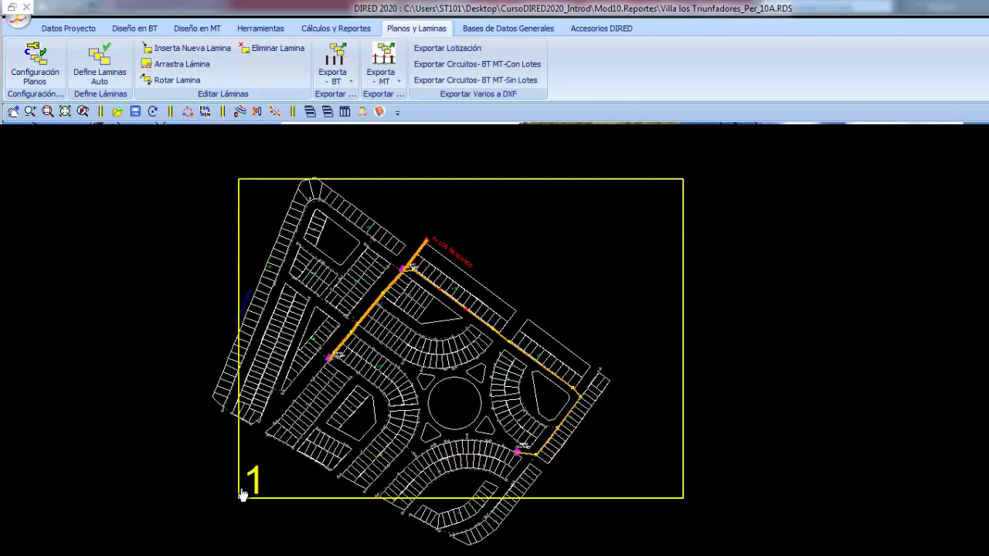
right_click(516, 237)
click(481, 271)
scroll(436, 290, up, 2)
scroll(434, 289, down, 1)
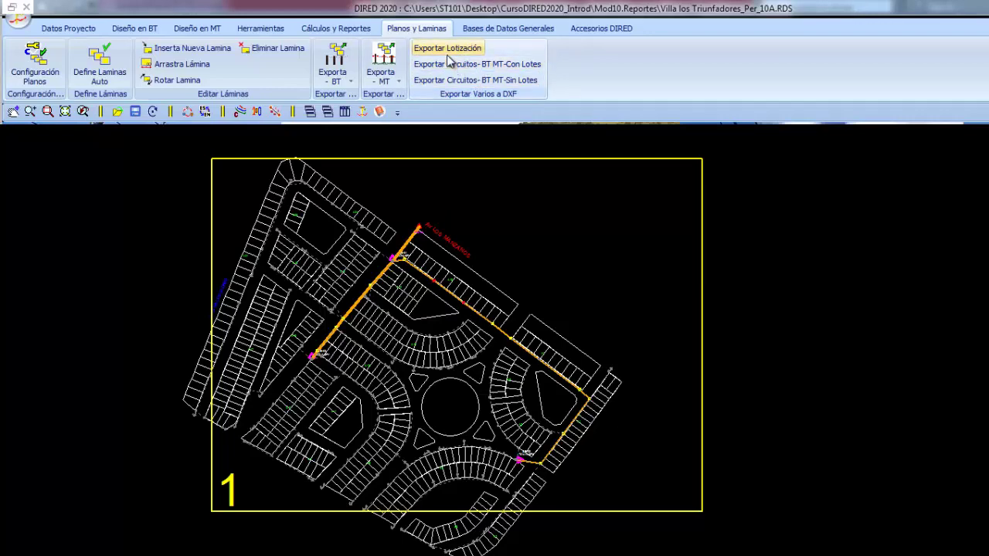
scroll(471, 305, up, 1)
scroll(476, 286, up, 1)
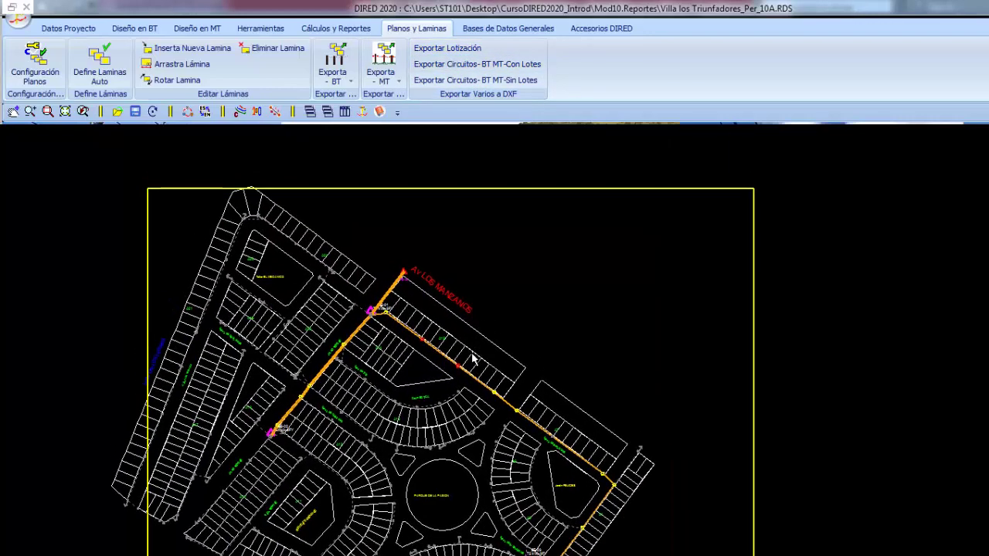
scroll(473, 340, up, 1)
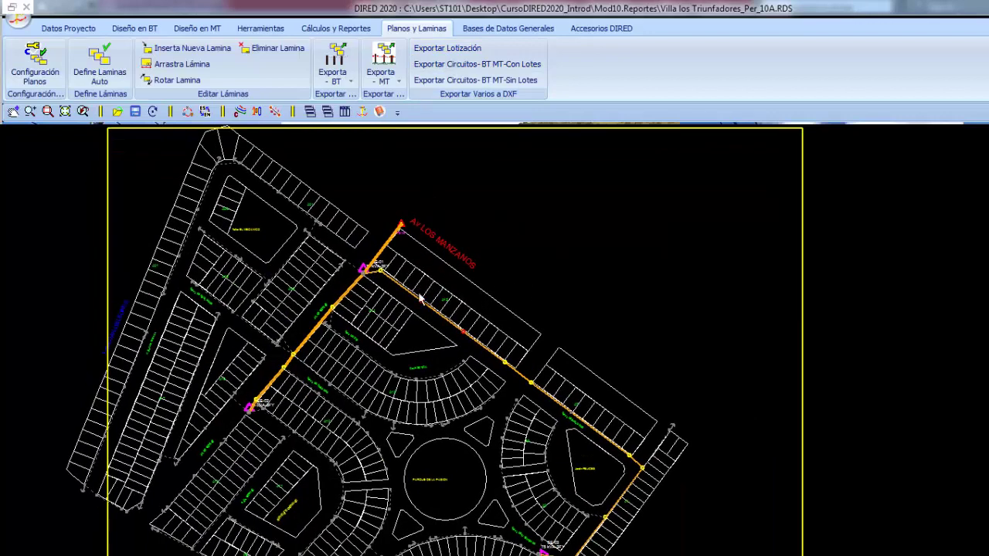
Step: Choose 'Exportar cuadro de Datos' for structure data in Configuración Planos and apply
click(43, 74)
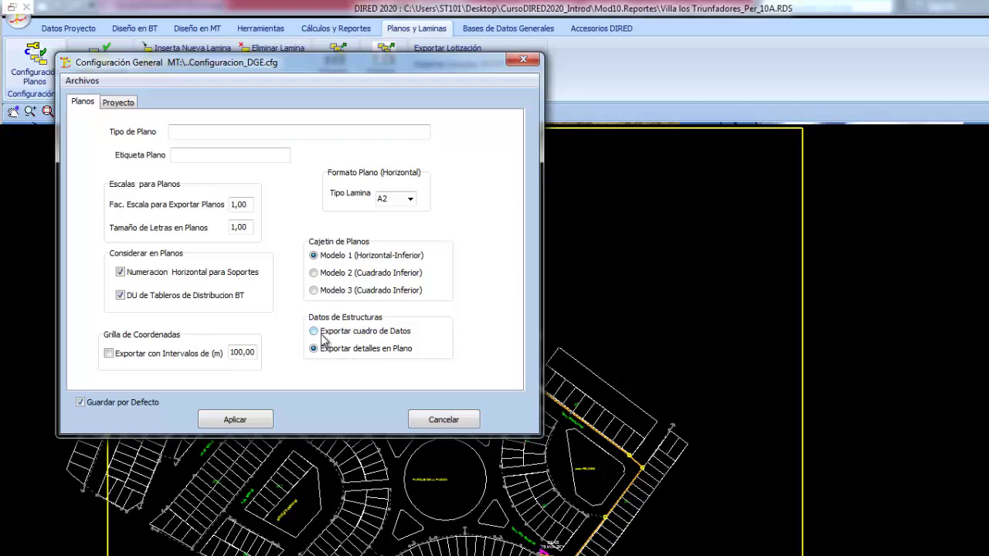
click(314, 331)
click(248, 419)
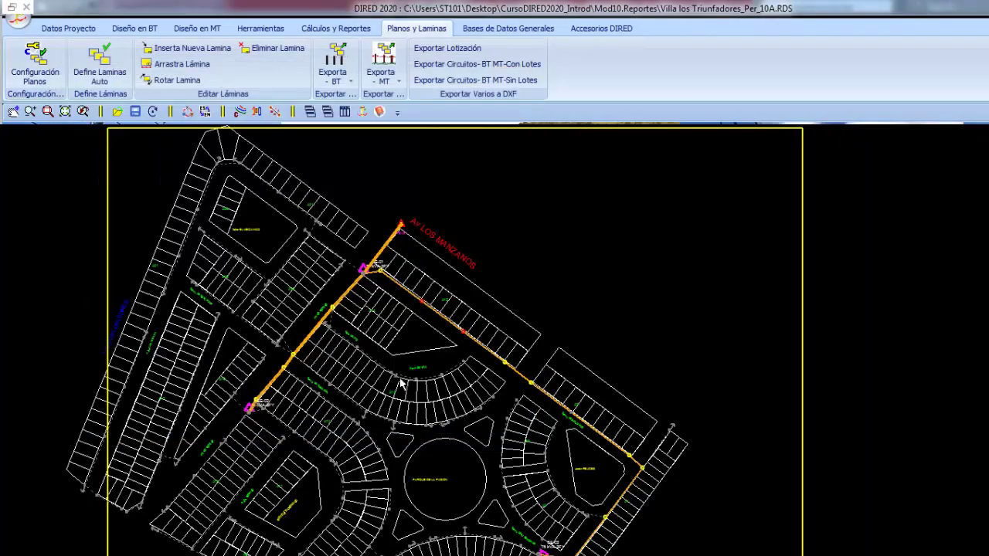
Step: Export the MT sheet to DXF under the name LaminaMT_25
scroll(399, 379, up, 2)
scroll(369, 305, up, 1)
scroll(412, 379, down, 3)
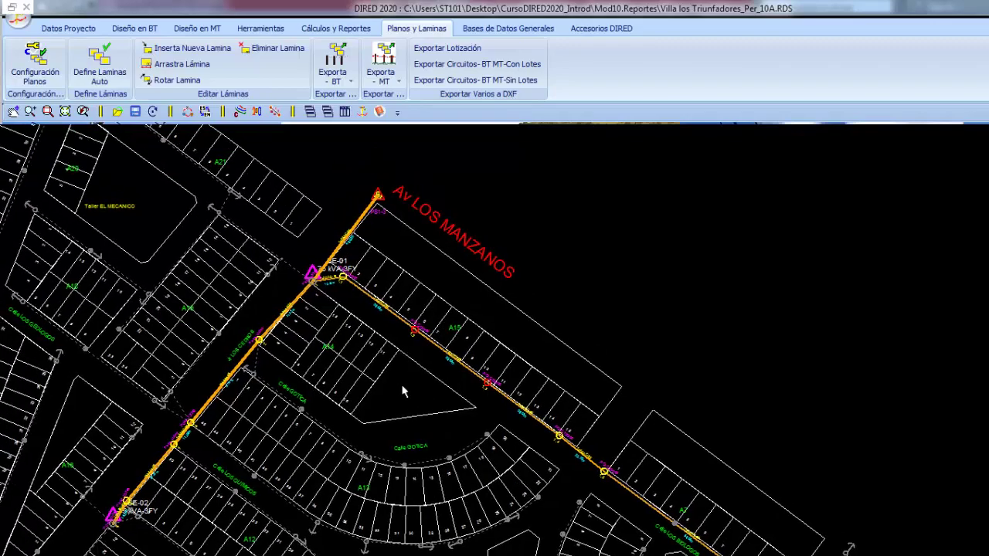
click(397, 81)
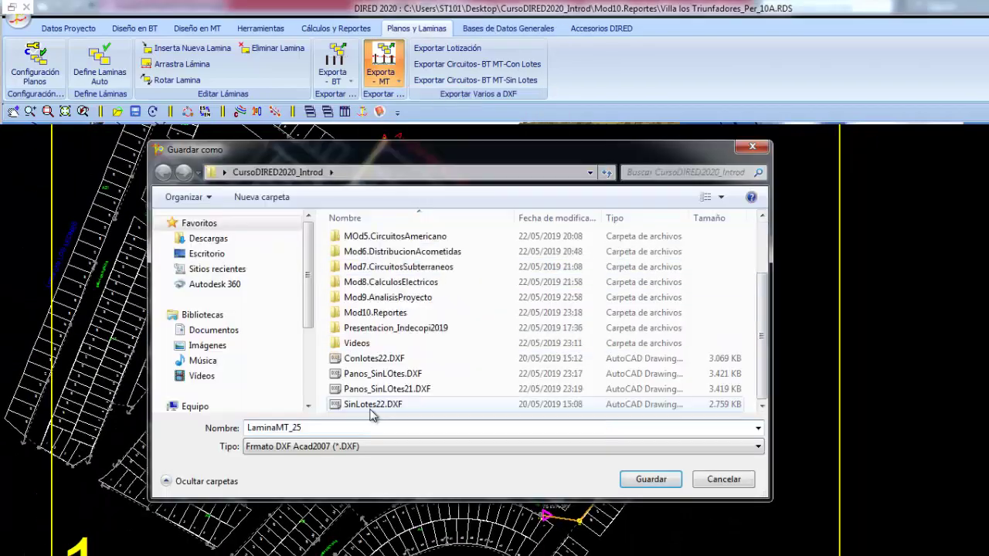
click(646, 481)
click(27, 8)
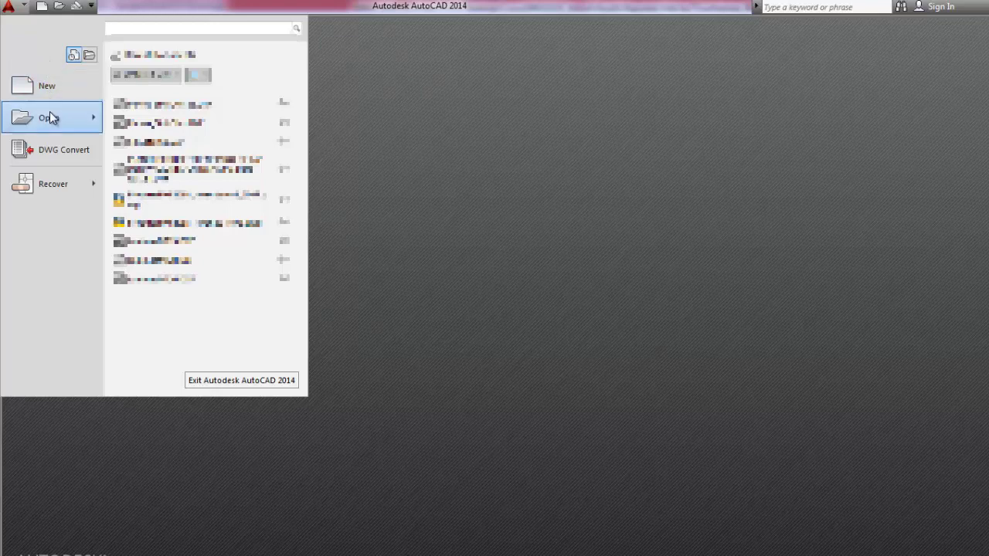
Step: Open LaminaMT_25.DXF in AutoCAD 2014
click(50, 114)
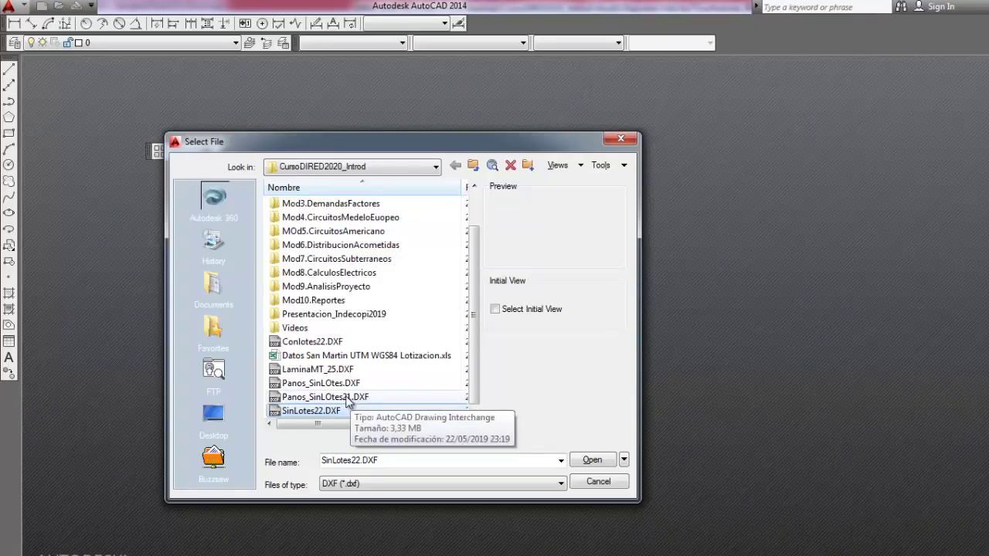
click(317, 369)
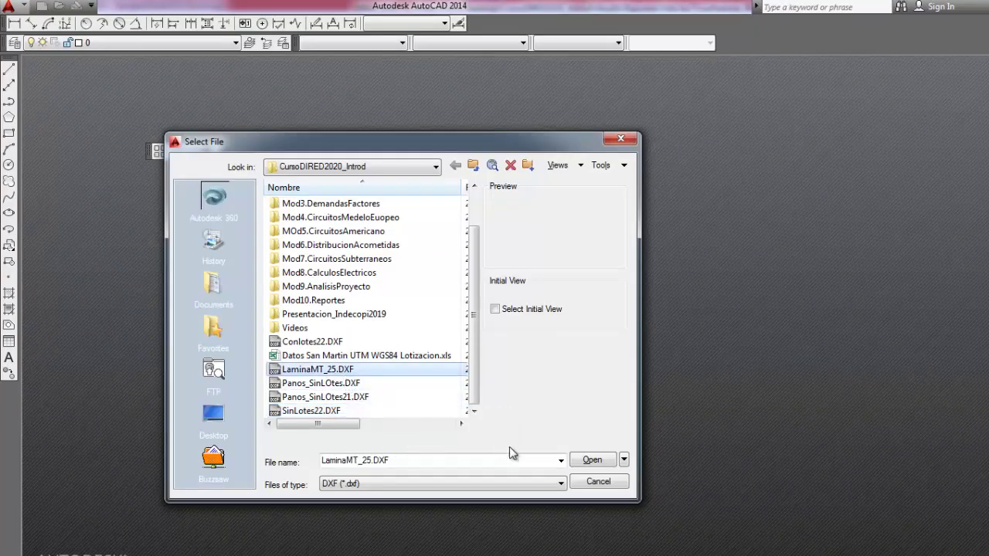
click(575, 454)
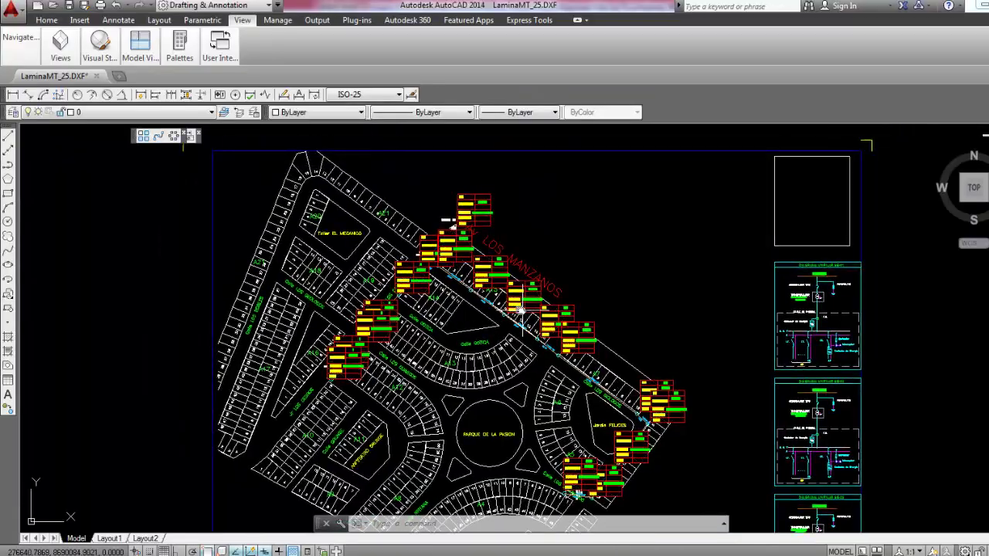
Step: Pan and zoom across the pole data tables along Av LOS MANZANOS
scroll(452, 309, up, 5)
mouse_move(426, 286)
middle_down()
mouse_move(570, 404)
mouse_move(503, 283)
middle_up()
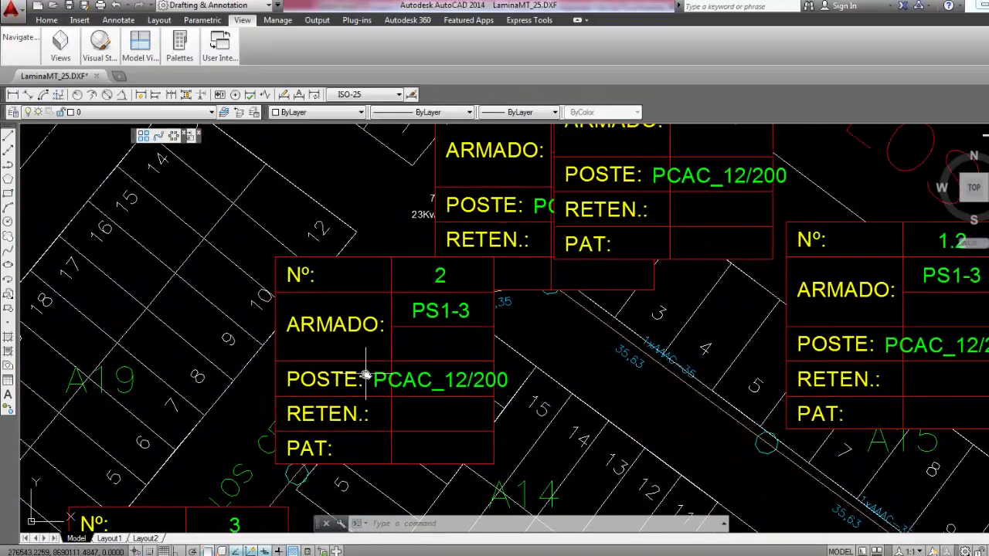
middle_drag(364, 387, 503, 249)
scroll(473, 278, down, 5)
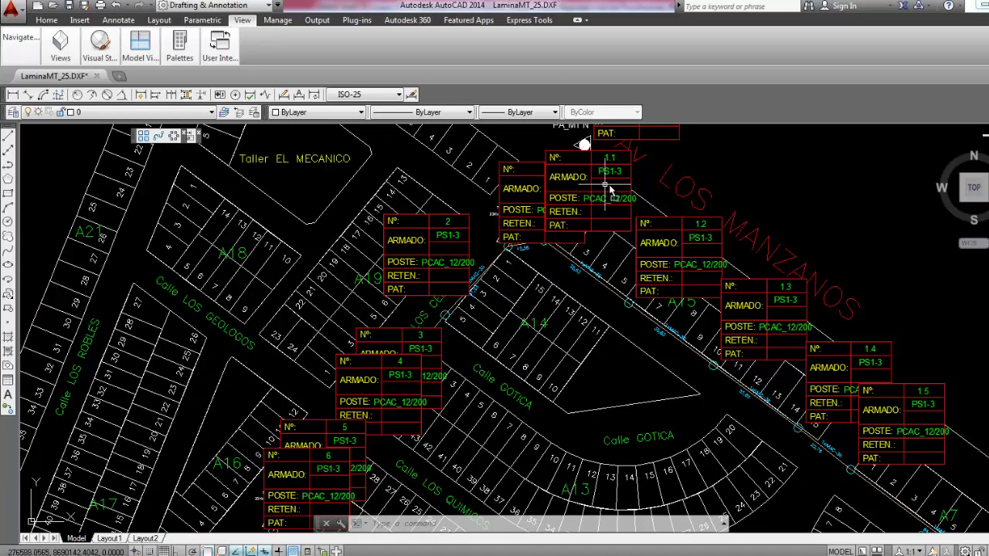
mouse_move(640, 342)
middle_down()
mouse_move(350, 308)
mouse_move(312, 293)
middle_up()
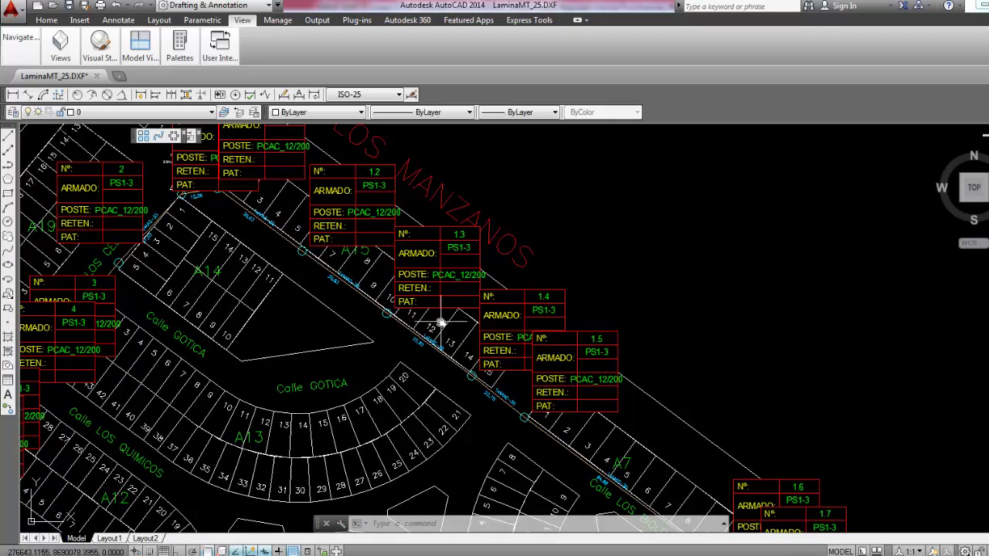
scroll(521, 337, down, 2)
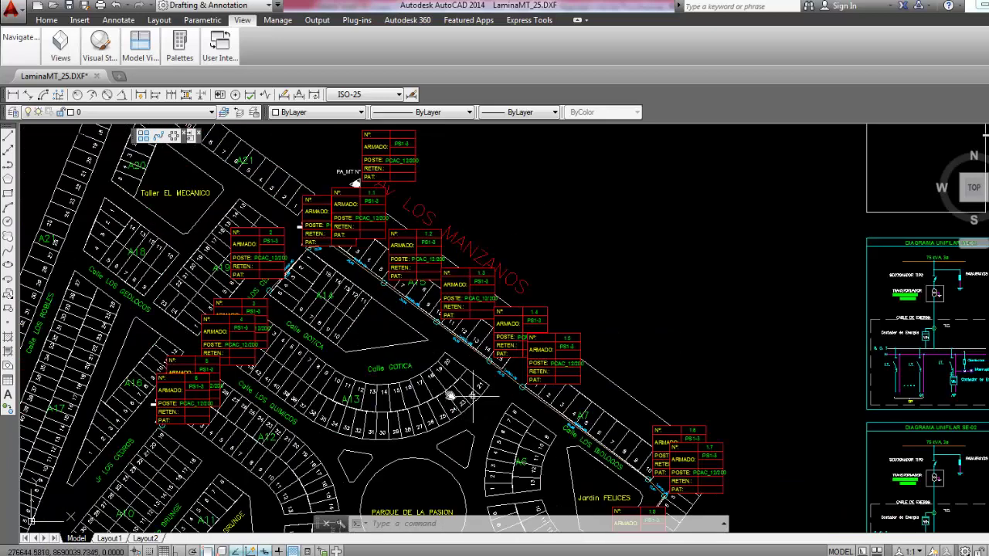
mouse_move(542, 545)
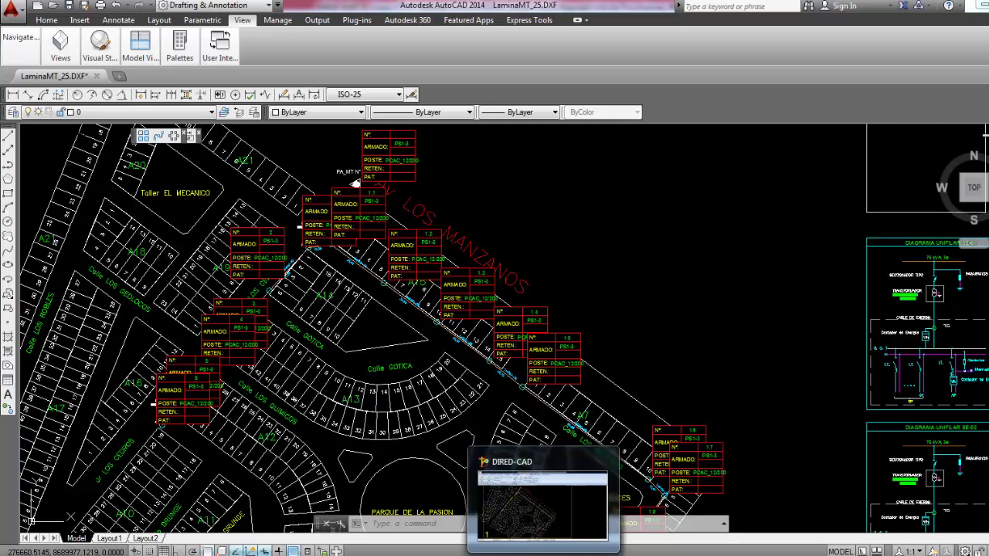
Step: Back in DIRED, switch structure export to 'Exportar detalles en Plano' and apply
click(543, 506)
click(342, 66)
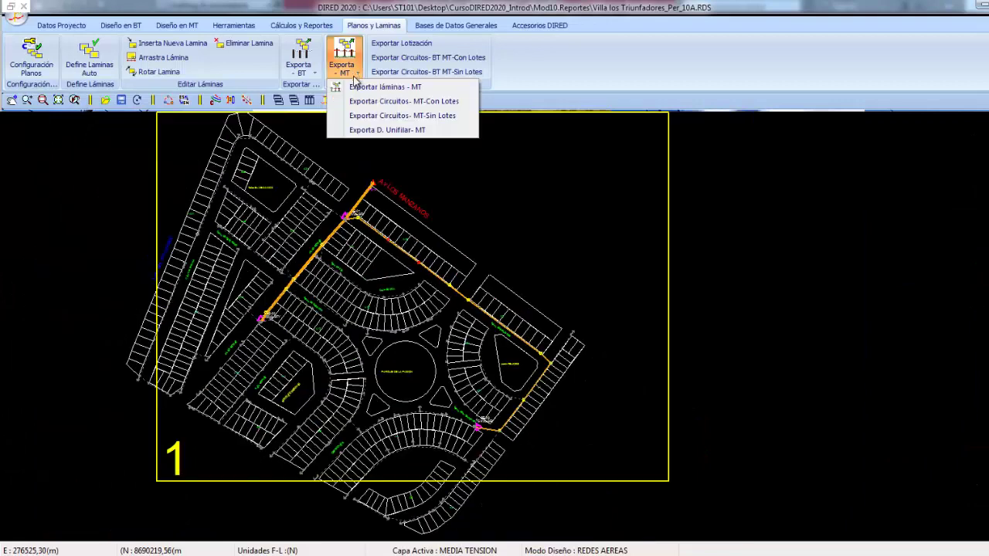
click(413, 130)
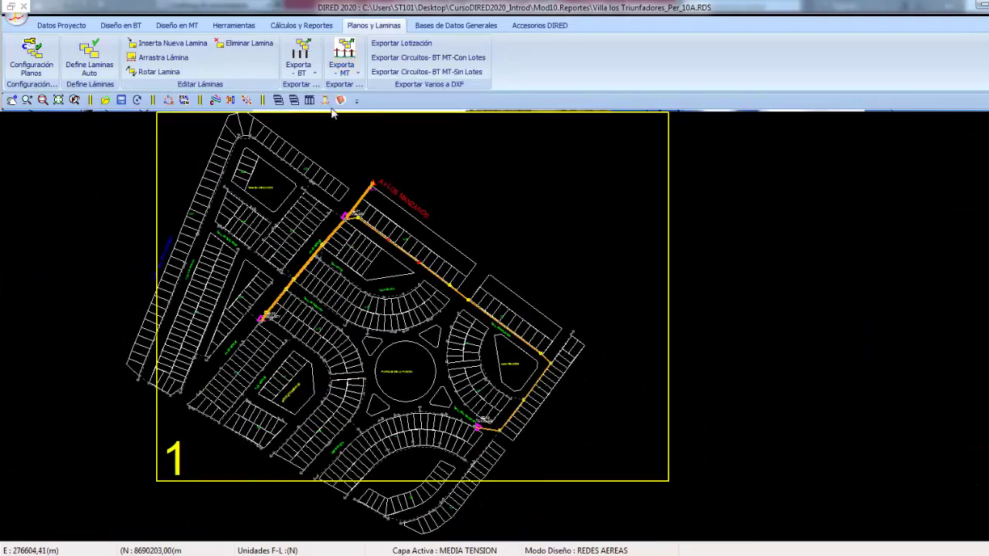
click(47, 58)
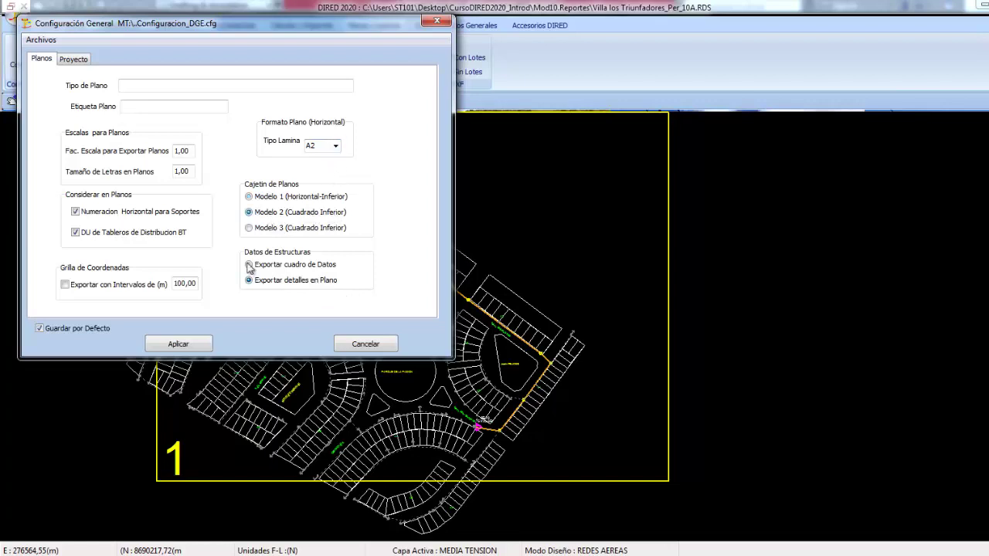
click(199, 344)
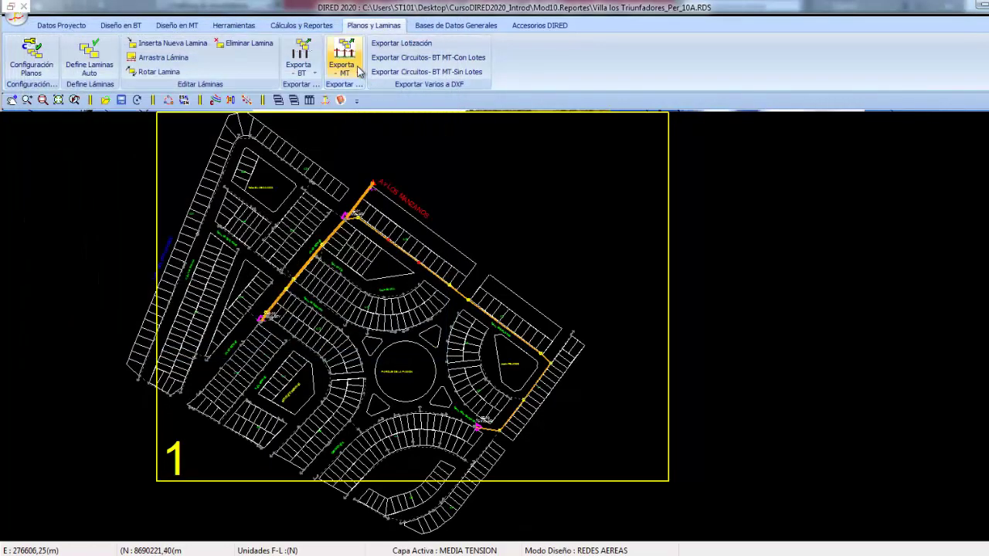
Step: Export the MT sheets to DXF as LaminaMT_26.DXF
click(355, 68)
click(380, 87)
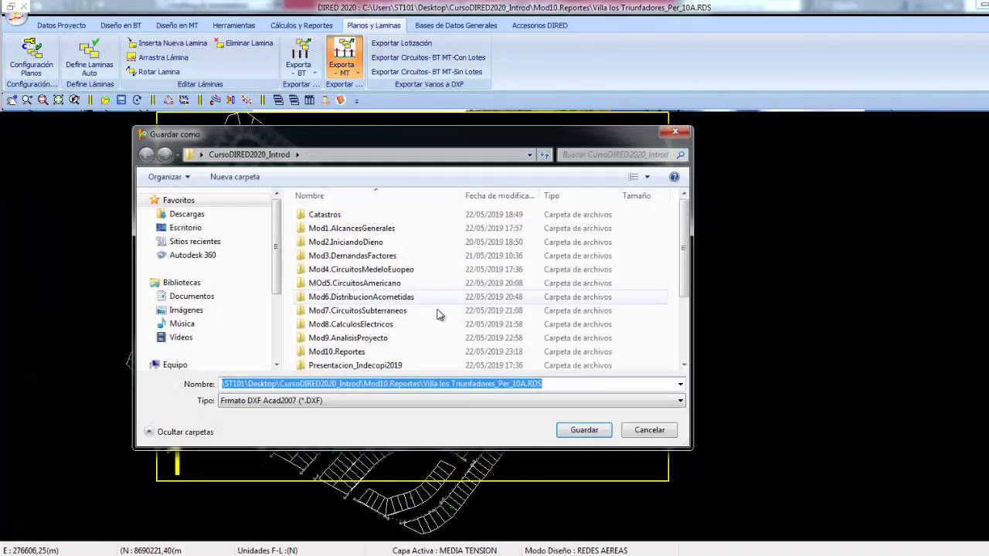
scroll(441, 309, down, 2)
click(340, 321)
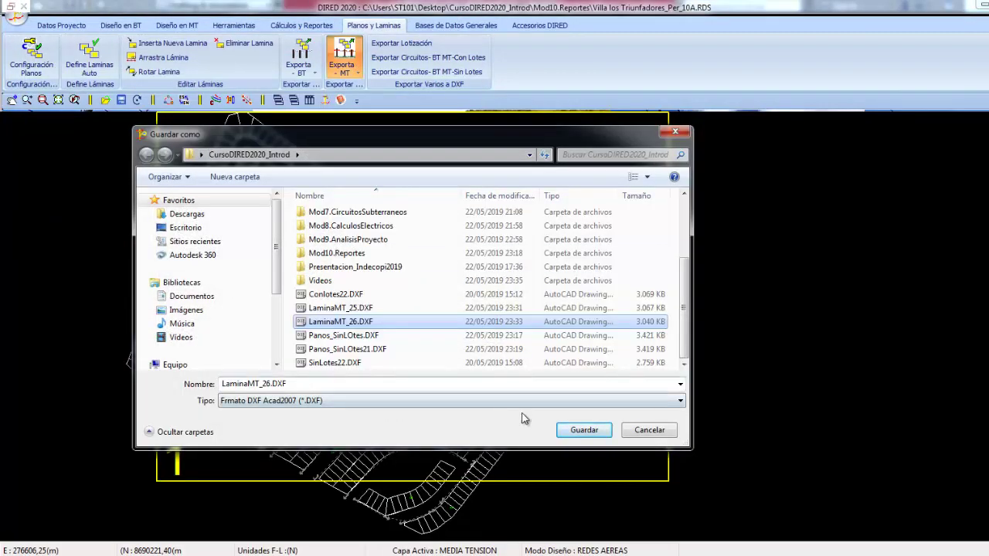
click(583, 433)
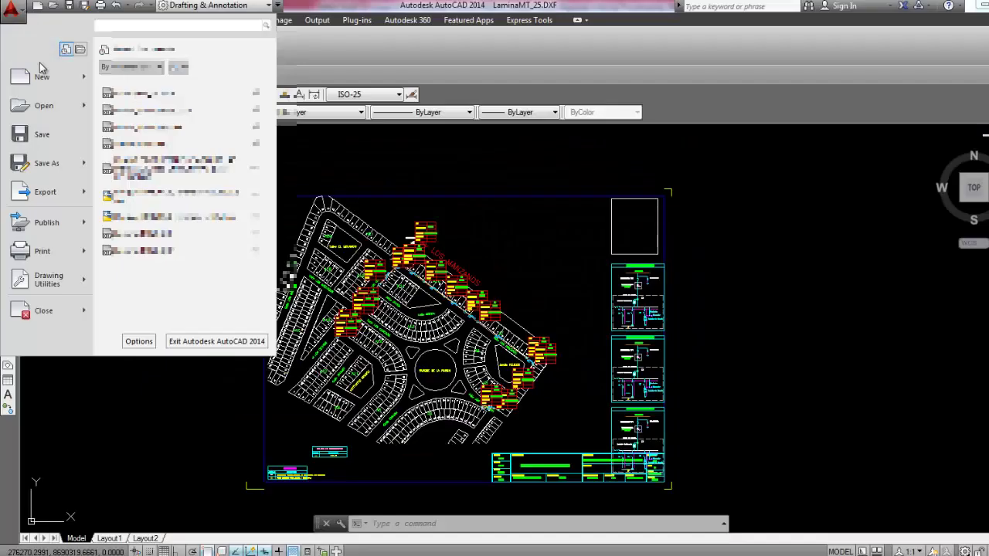
Step: Open LaminaMT_26.DXF in AutoCAD and zoom around the re-exported sheet
click(44, 106)
key(Return)
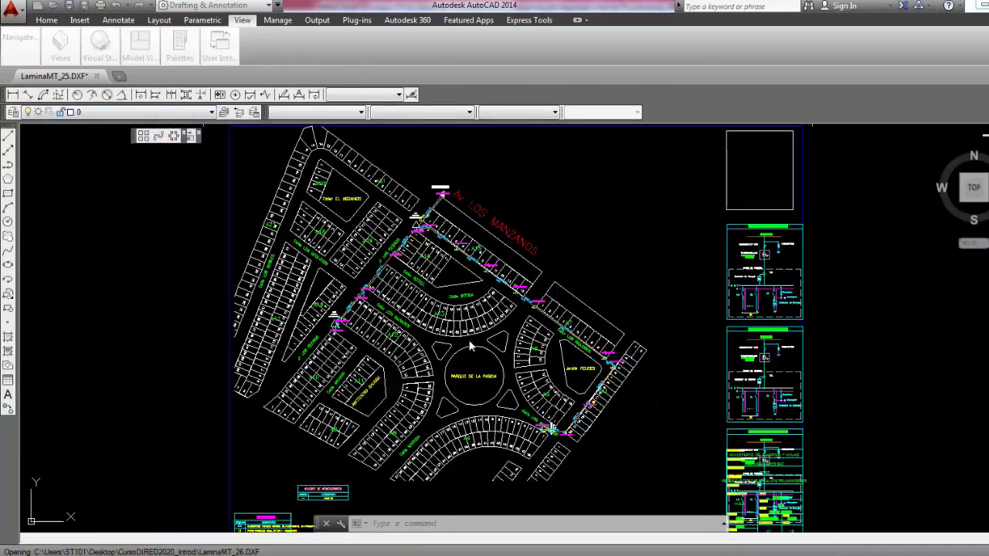
scroll(503, 351, up, 3)
scroll(422, 249, up, 5)
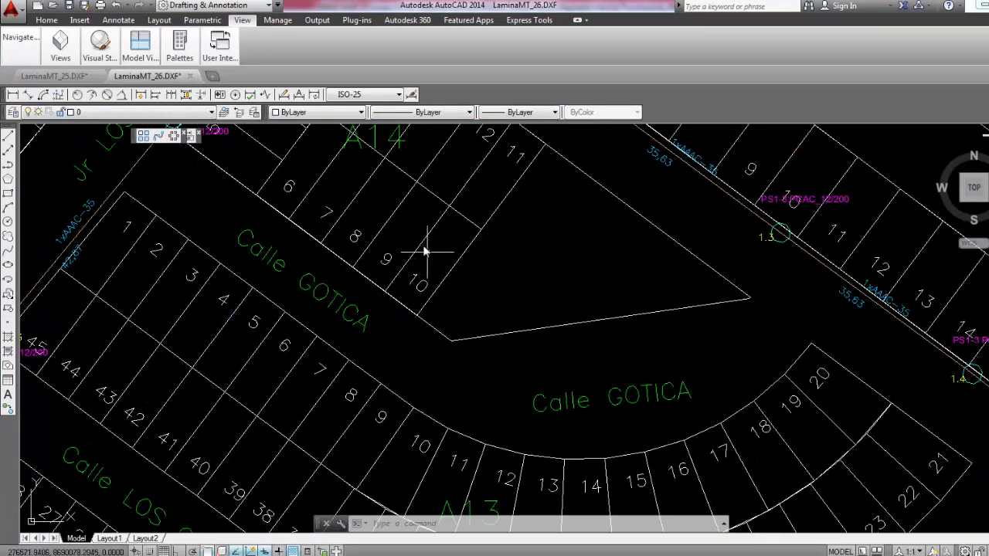
scroll(431, 401, down, 2)
scroll(463, 397, up, 2)
scroll(541, 360, up, 3)
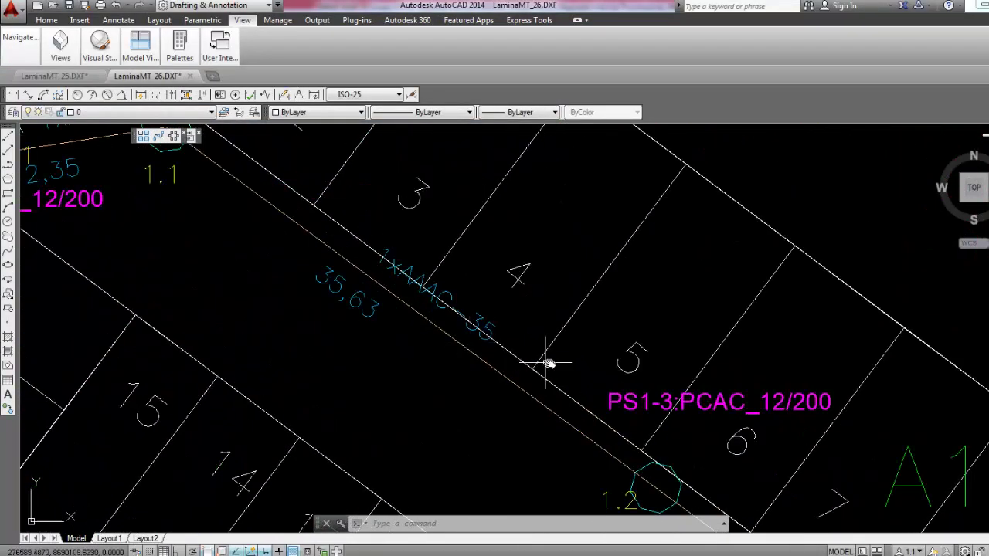
scroll(395, 304, up, 2)
scroll(528, 320, down, 5)
scroll(527, 332, down, 2)
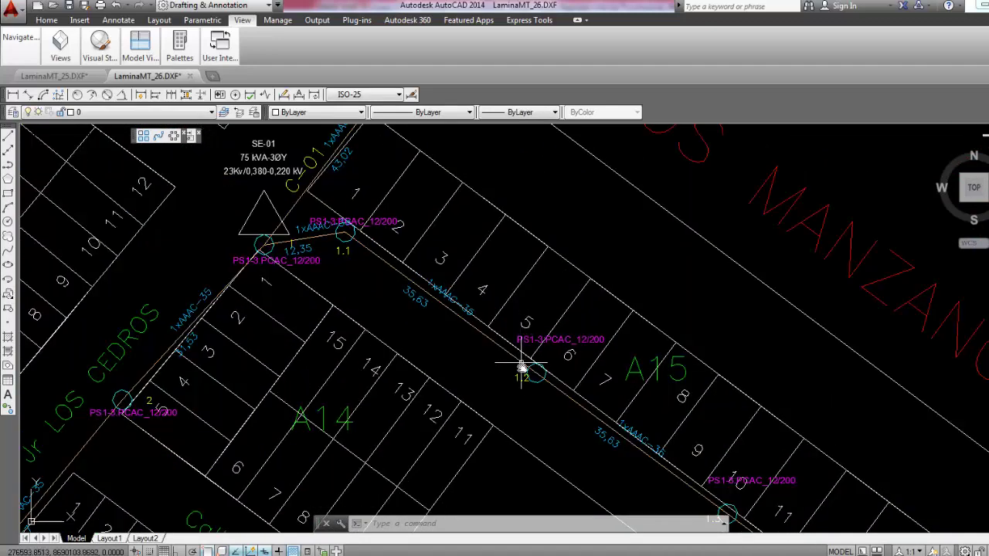
scroll(524, 369, up, 2)
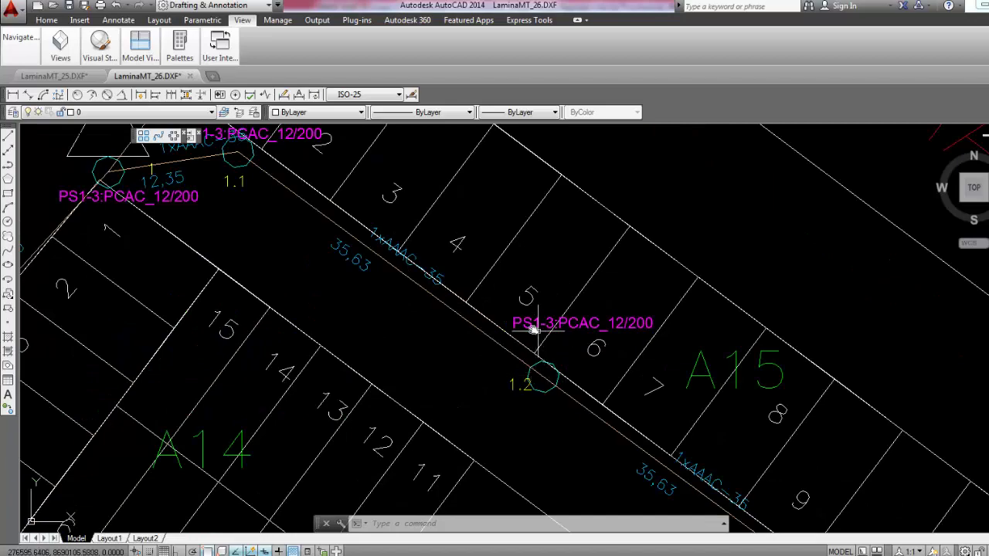
Step: Pan across the pole lines and street blocks toward the single-line diagram panels
middle_drag(419, 282, 503, 342)
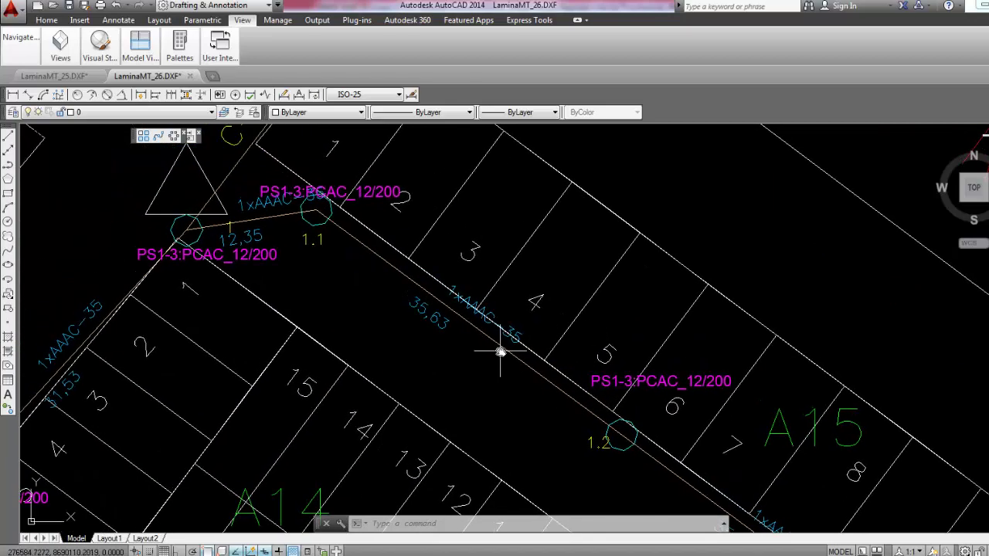
scroll(473, 314, down, 1)
scroll(468, 313, down, 3)
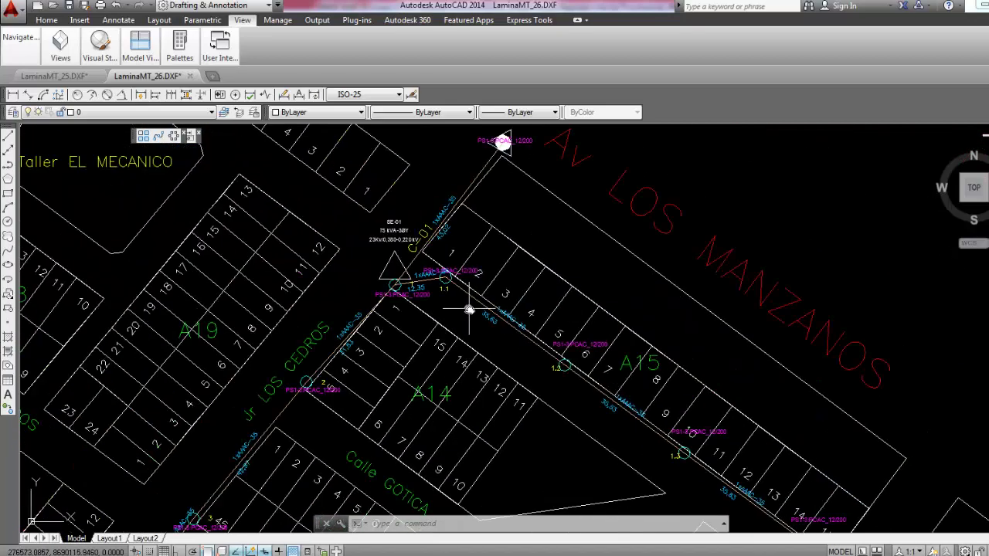
middle_drag(448, 353, 442, 292)
scroll(447, 292, down, 2)
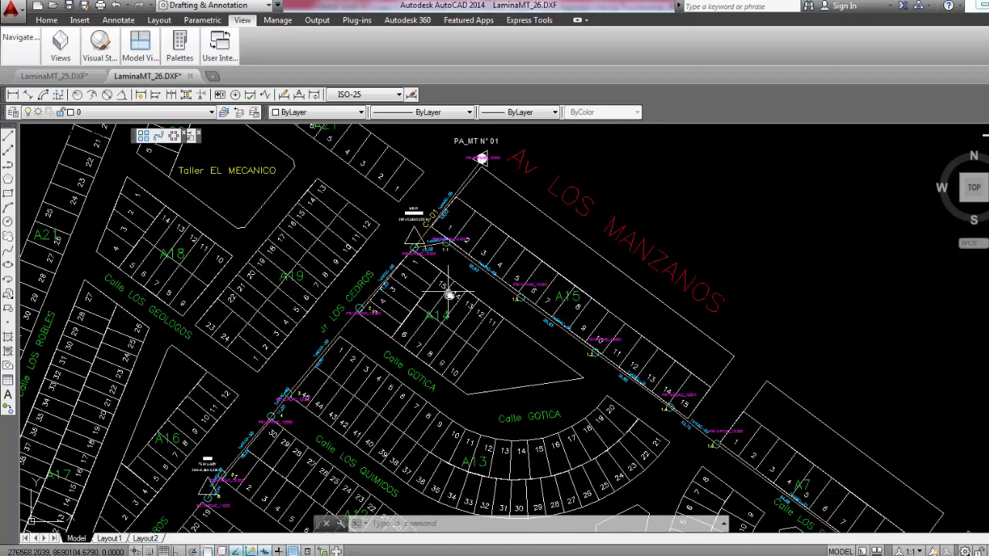
scroll(489, 309, down, 2)
scroll(594, 350, down, 2)
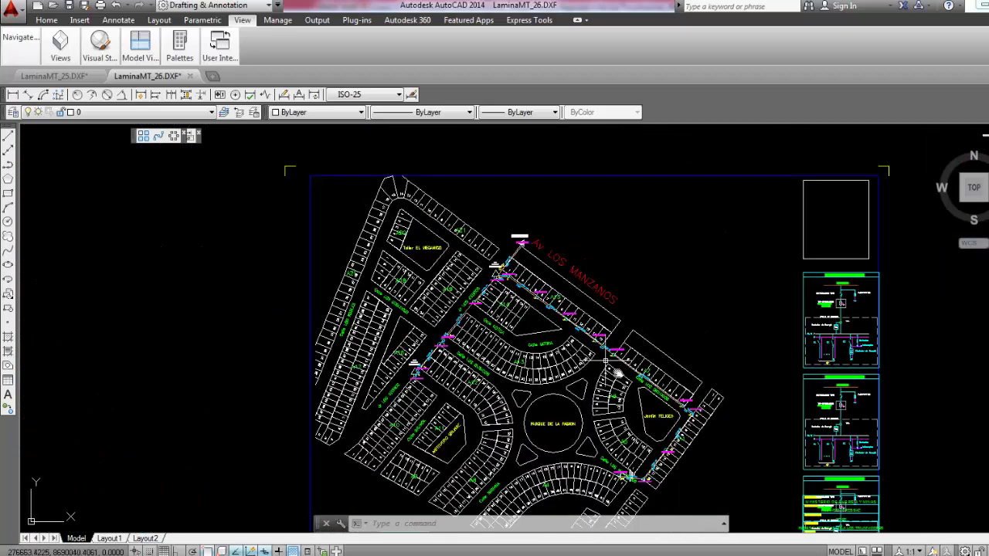
scroll(541, 340, up, 1)
scroll(492, 323, down, 1)
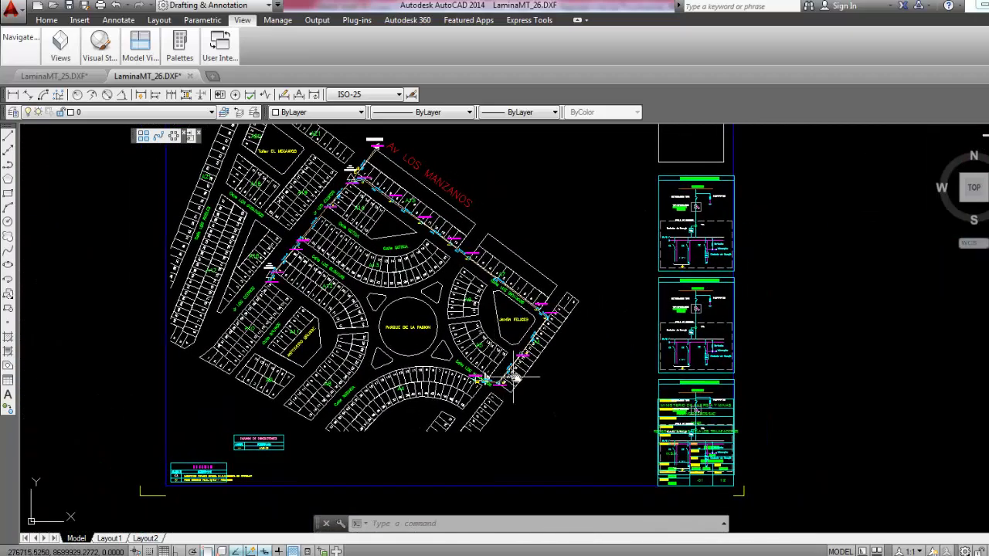
middle_drag(661, 408, 534, 363)
scroll(516, 361, up, 2)
scroll(516, 361, up, 2)
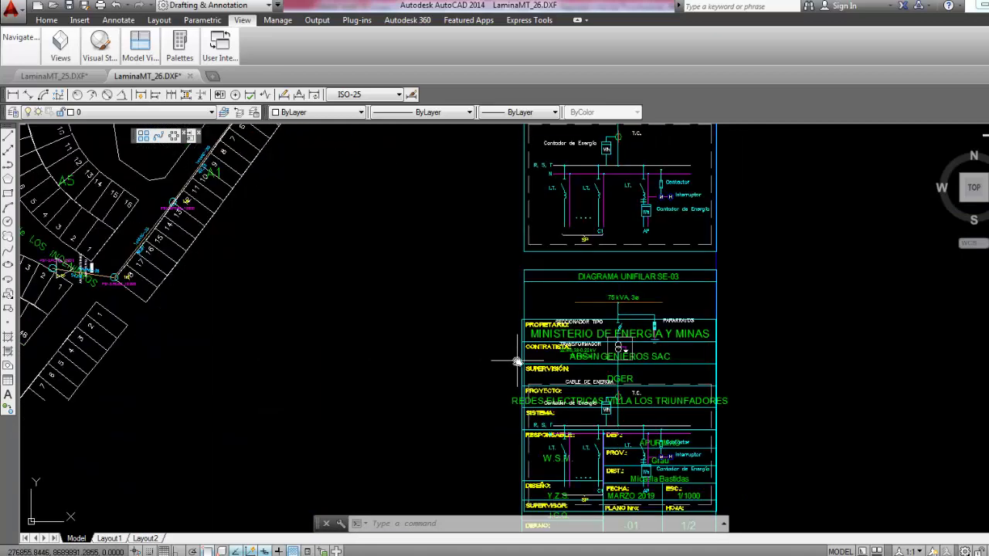
scroll(531, 318, down, 2)
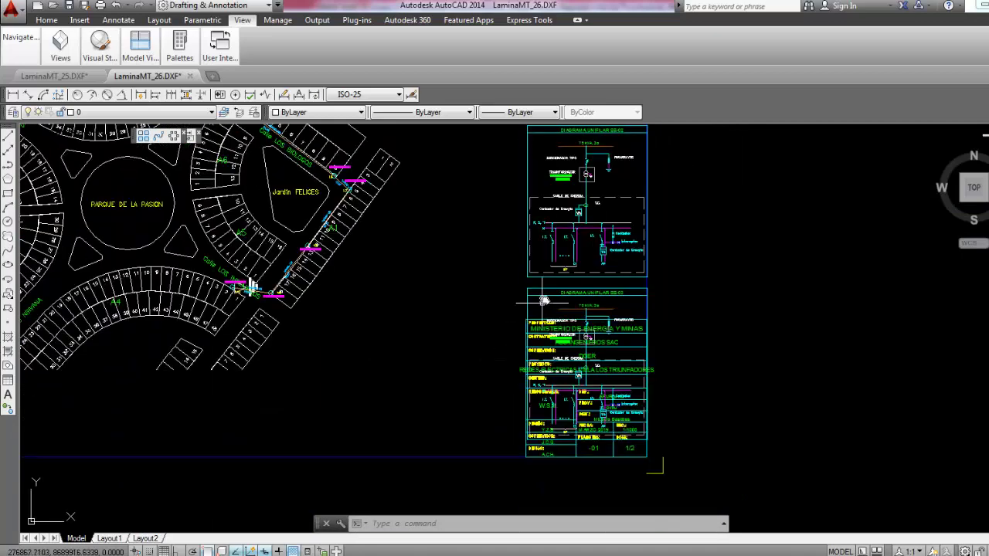
Step: Move the SE-03 single-line diagram off the title block into empty space to its left
click(545, 288)
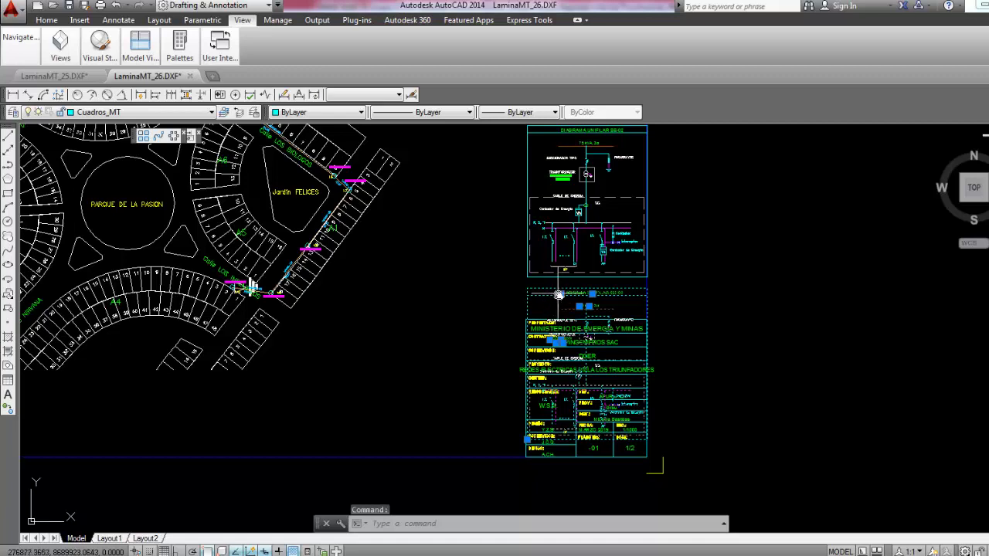
click(558, 294)
click(415, 263)
scroll(587, 376, up, 2)
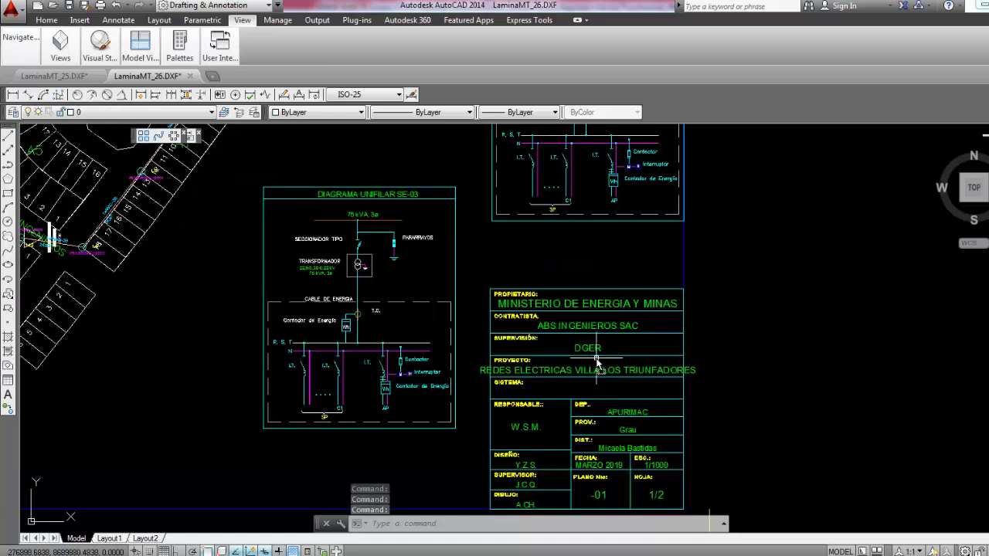
scroll(597, 361, down, 6)
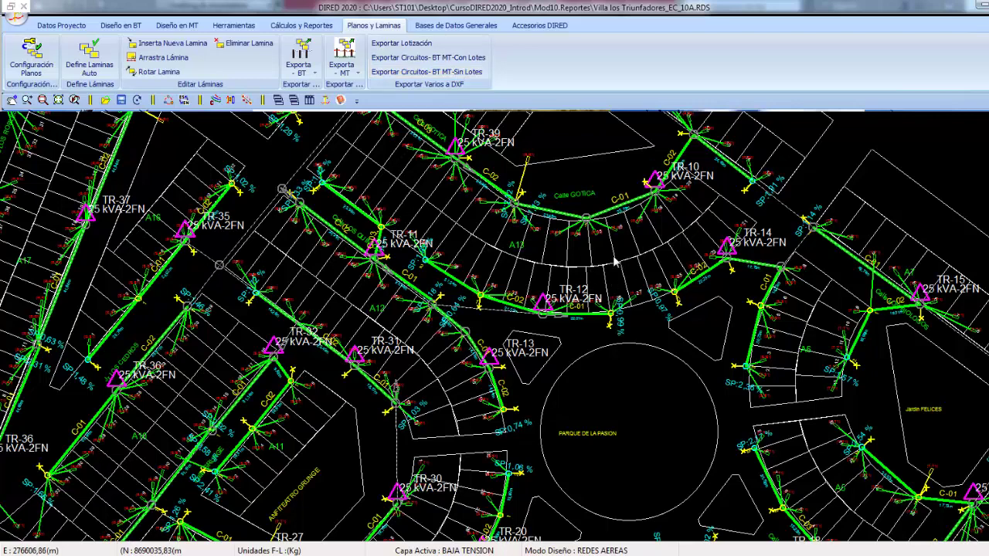
Step: Pan and zoom the BT network plan to show Av LOS MANZANOS
scroll(614, 261, down, 2)
scroll(614, 261, down, 1)
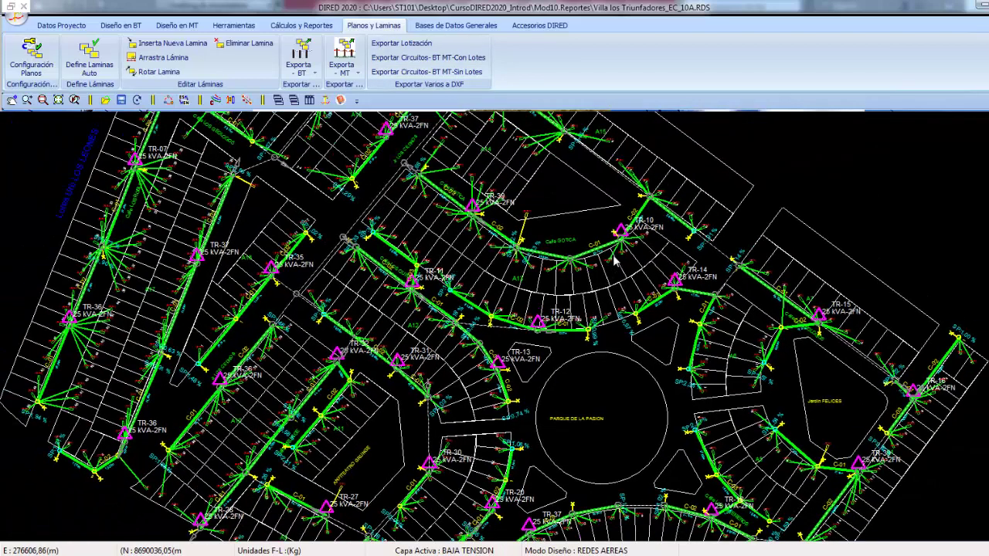
scroll(614, 257, down, 1)
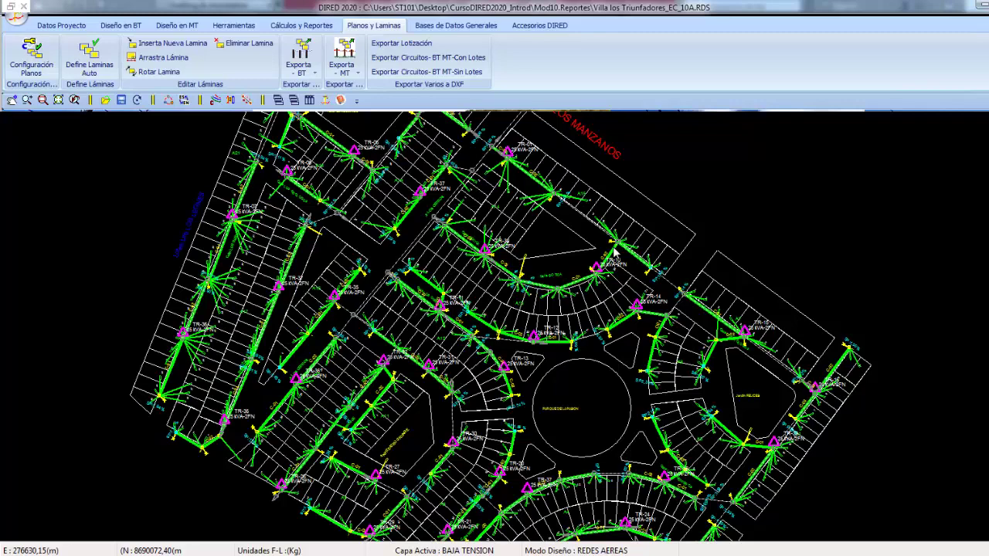
middle_drag(489, 285, 403, 331)
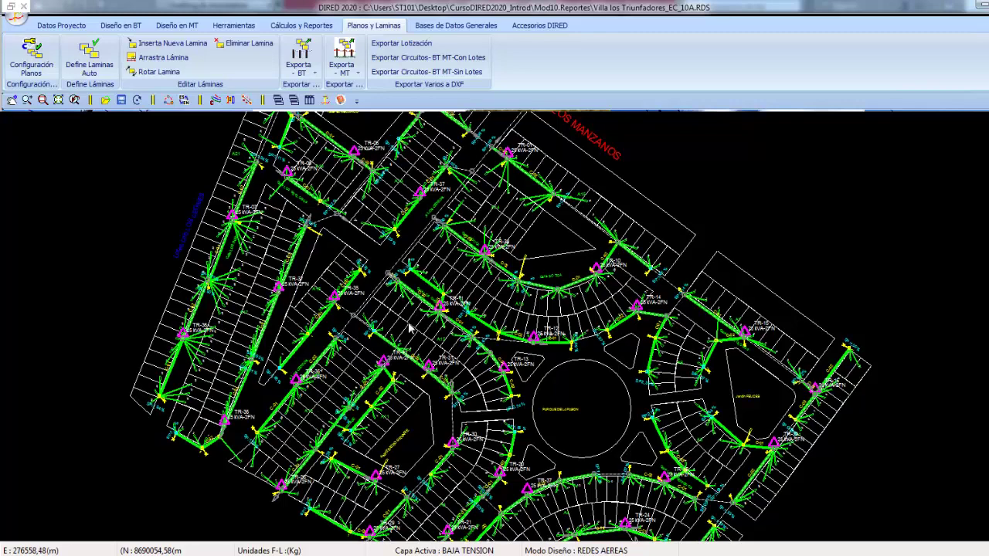
scroll(403, 328, up, 2)
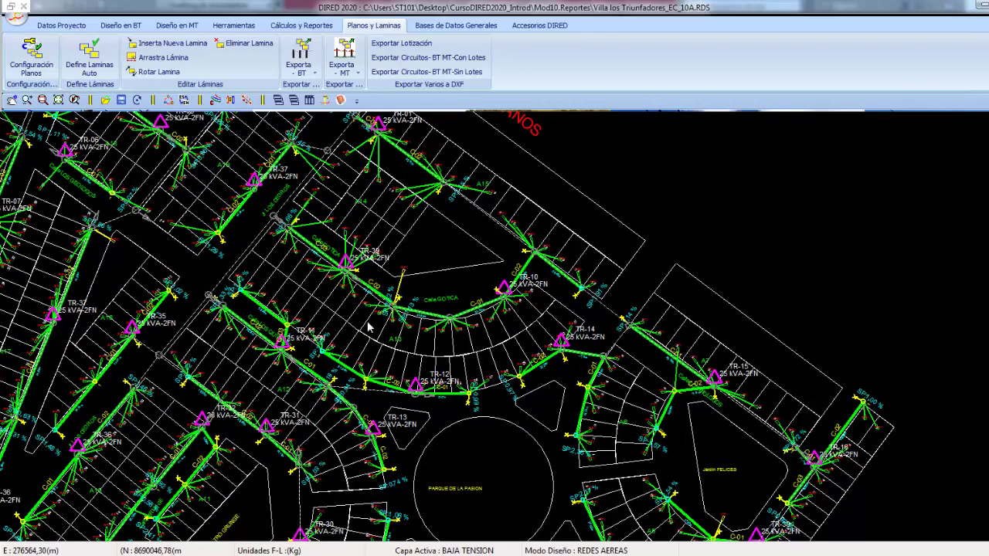
scroll(352, 309, down, 1)
scroll(352, 309, down, 1)
scroll(356, 296, down, 1)
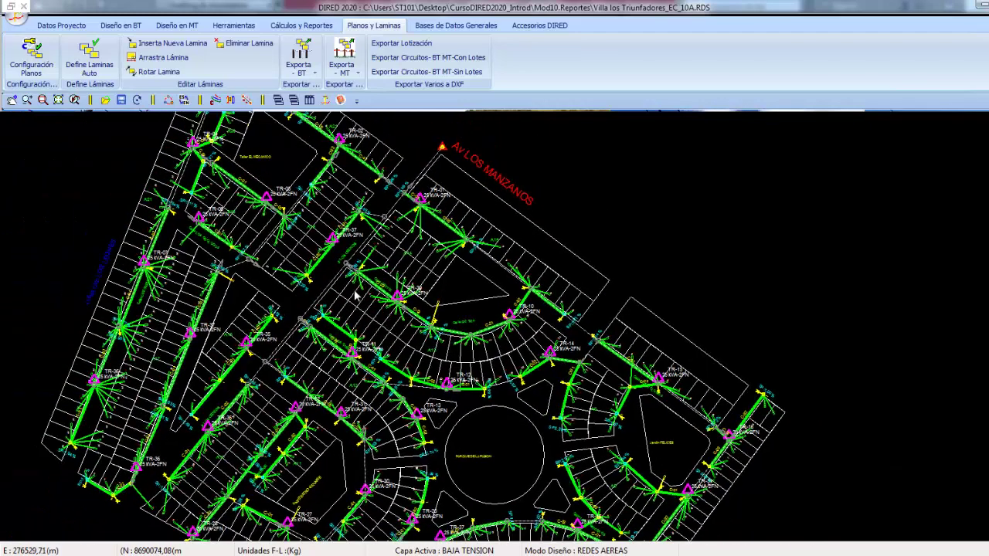
middle_drag(367, 276, 336, 293)
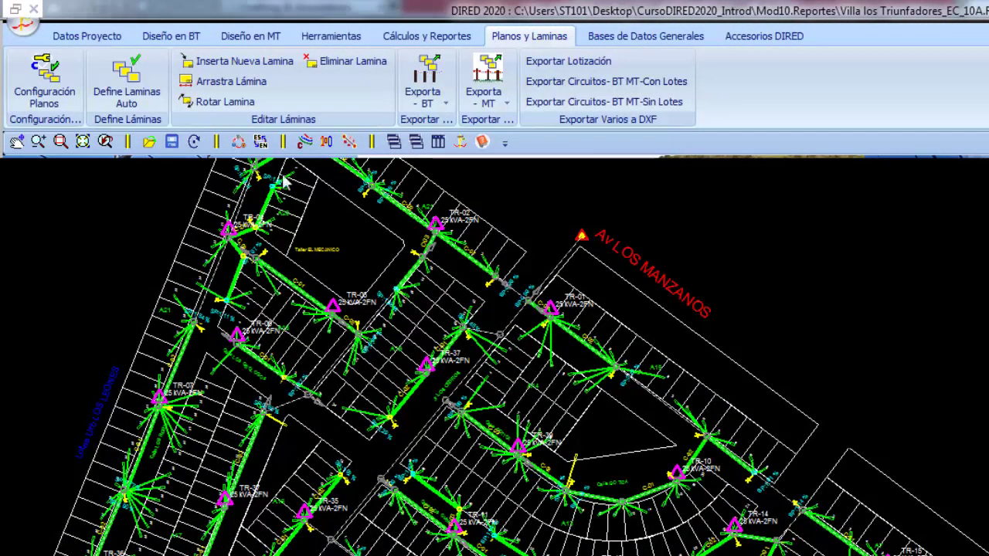
Step: On Datos Proyecto, mark the first reference point near the end of Av LOS MANZANOS
click(91, 37)
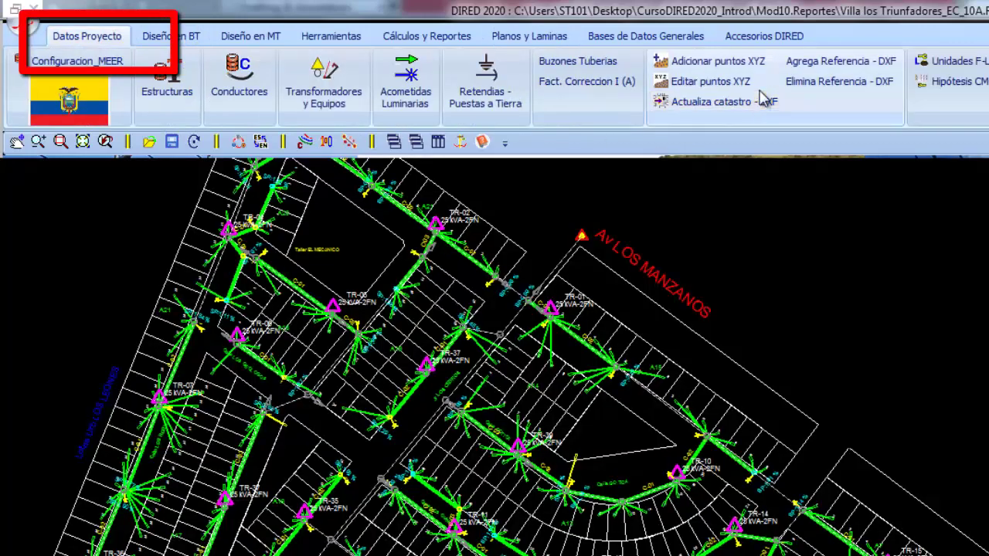
click(832, 64)
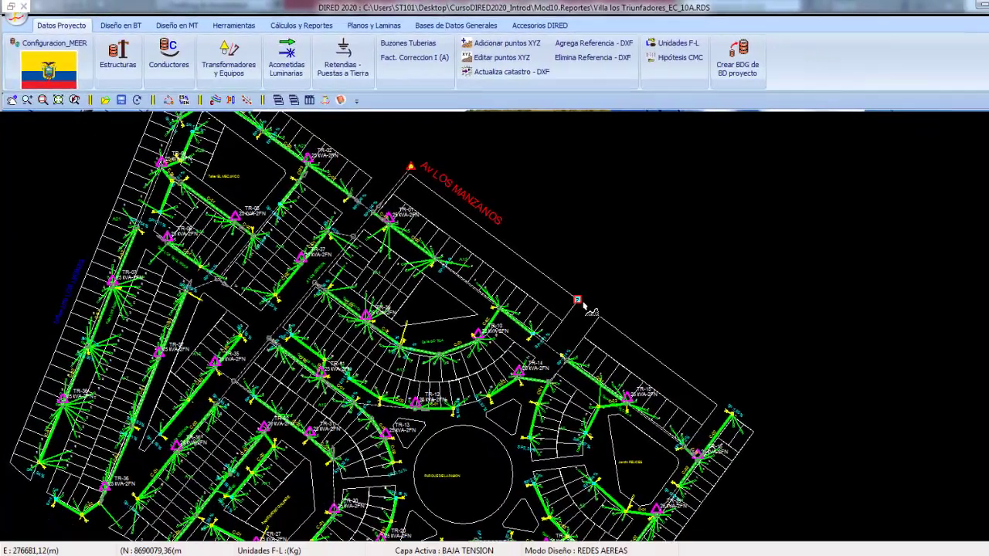
click(579, 302)
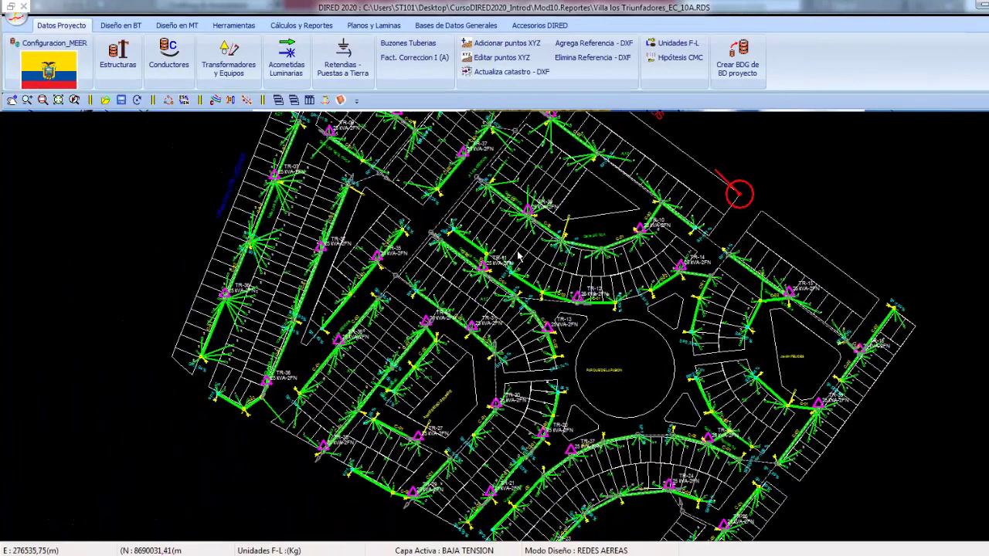
middle_drag(328, 390, 370, 369)
middle_drag(807, 155, 791, 194)
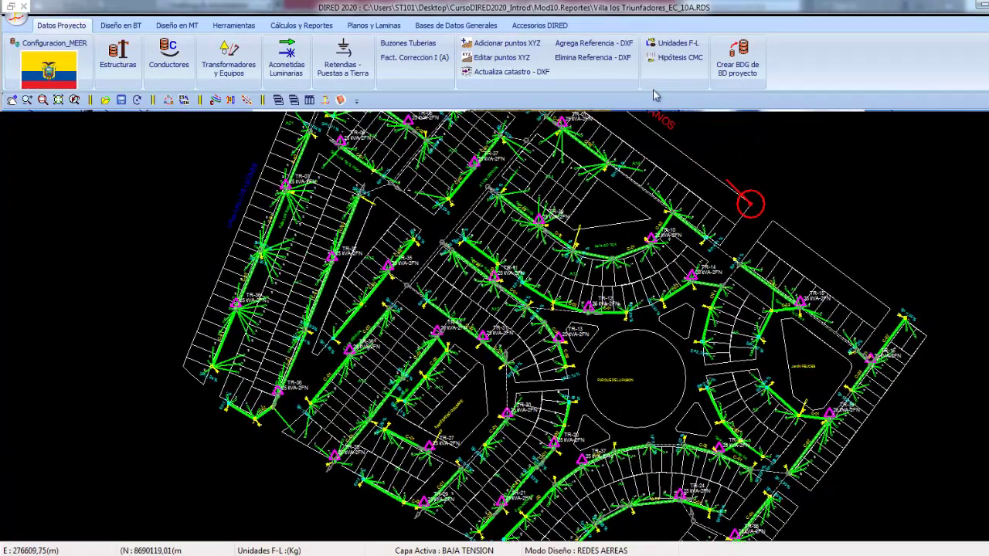
Step: Add the second DXF reference point at the plan's lower-left corner and recentre the layout
click(602, 48)
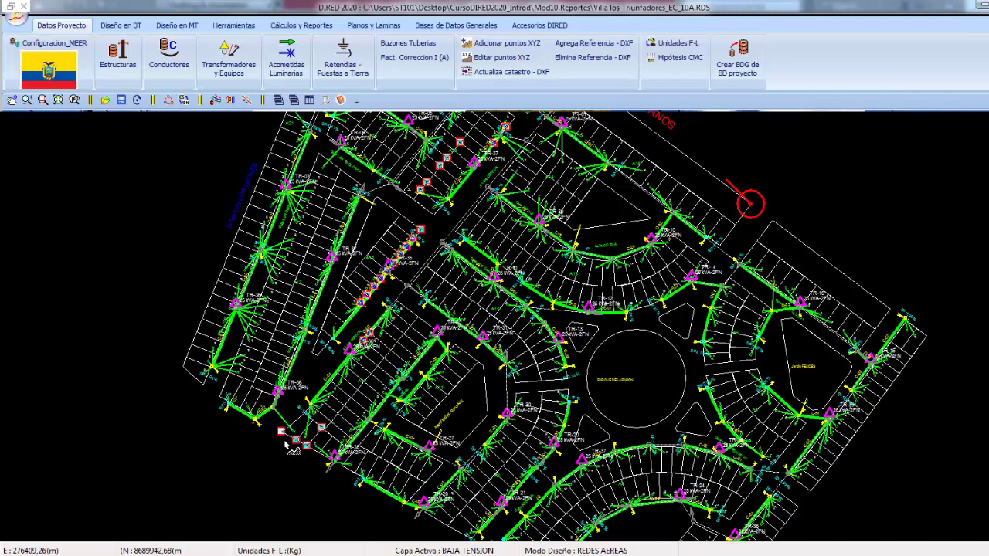
click(285, 436)
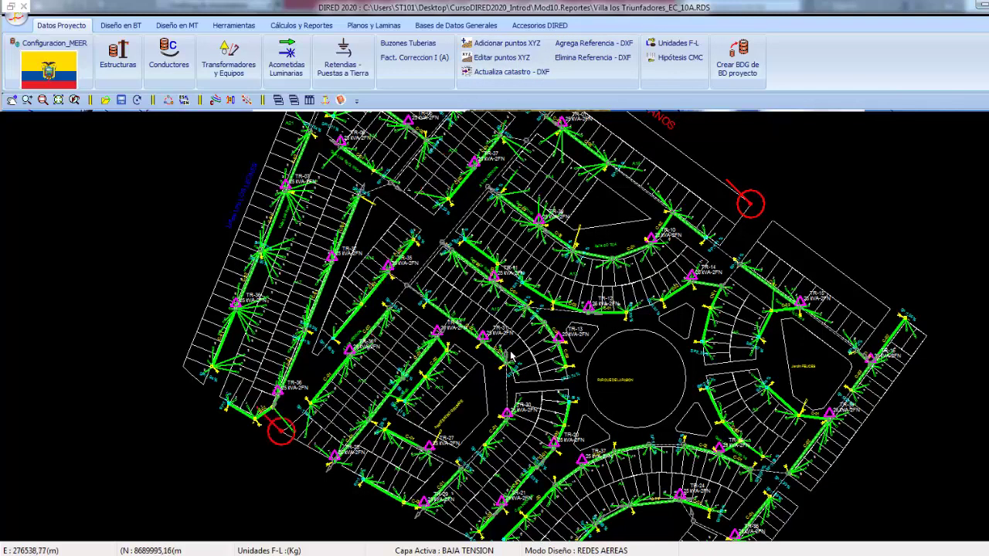
scroll(513, 384, down, 1)
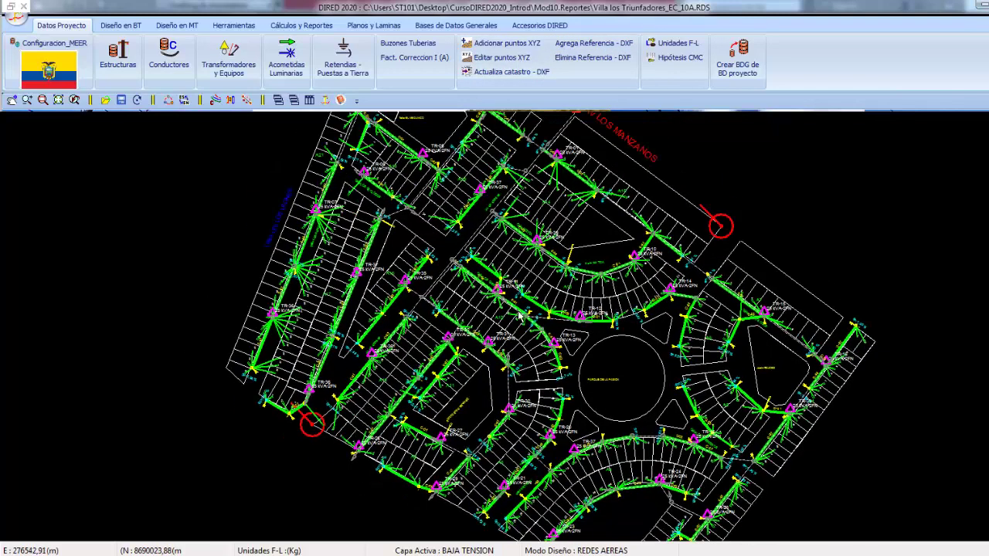
middle_drag(495, 323, 359, 348)
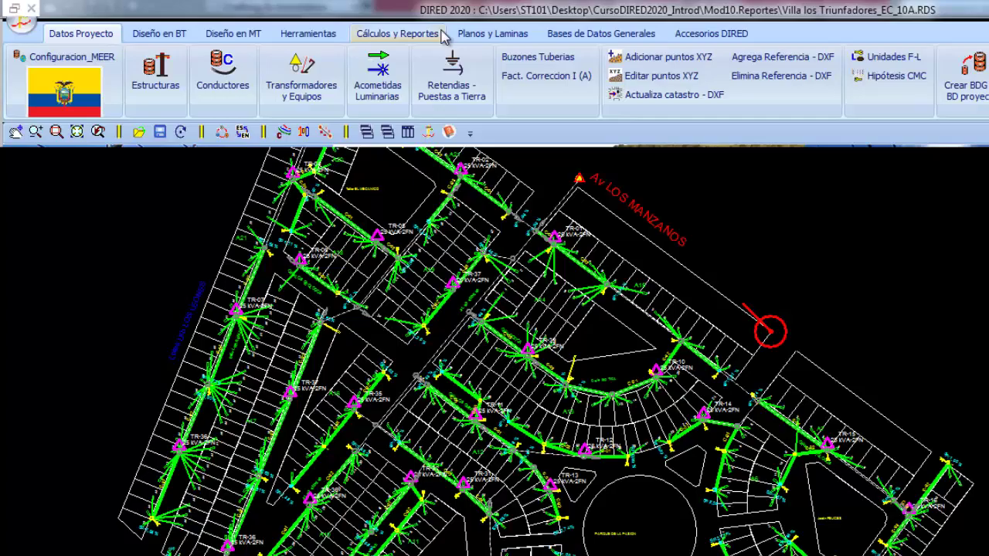
Step: Export the BT and MT circuits without lots as LaminaMT_28_SinLOtes.DXF
click(442, 35)
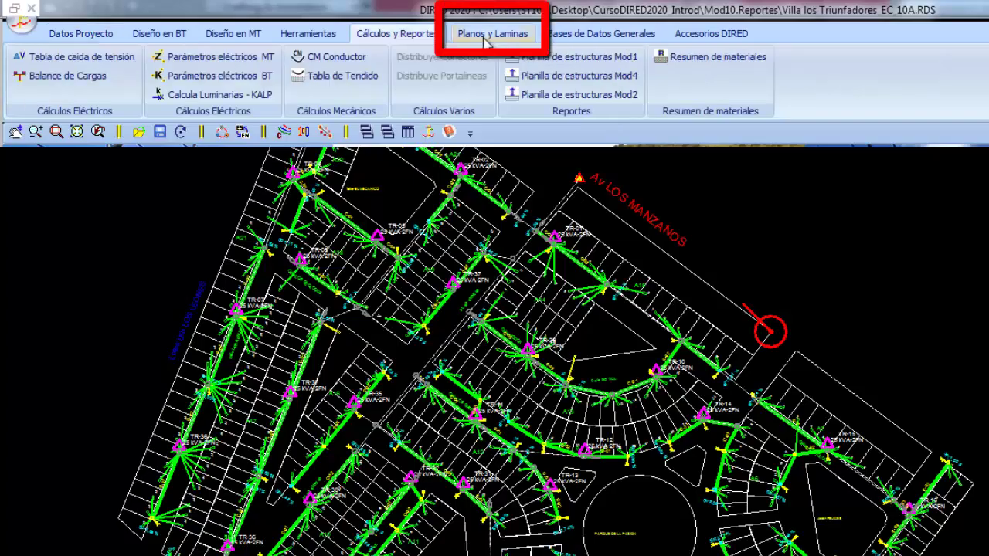
click(492, 33)
click(556, 78)
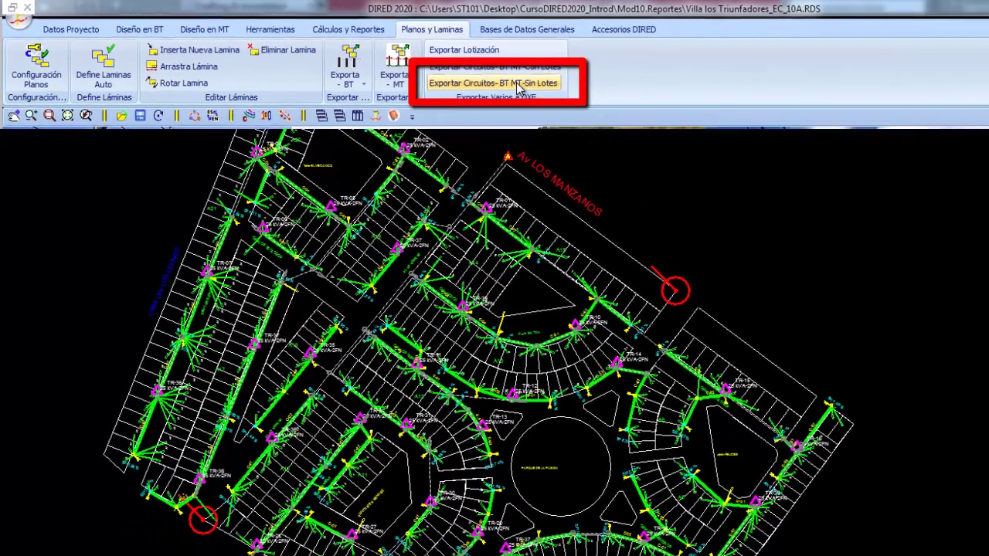
click(592, 95)
drag(784, 268, 783, 340)
click(408, 368)
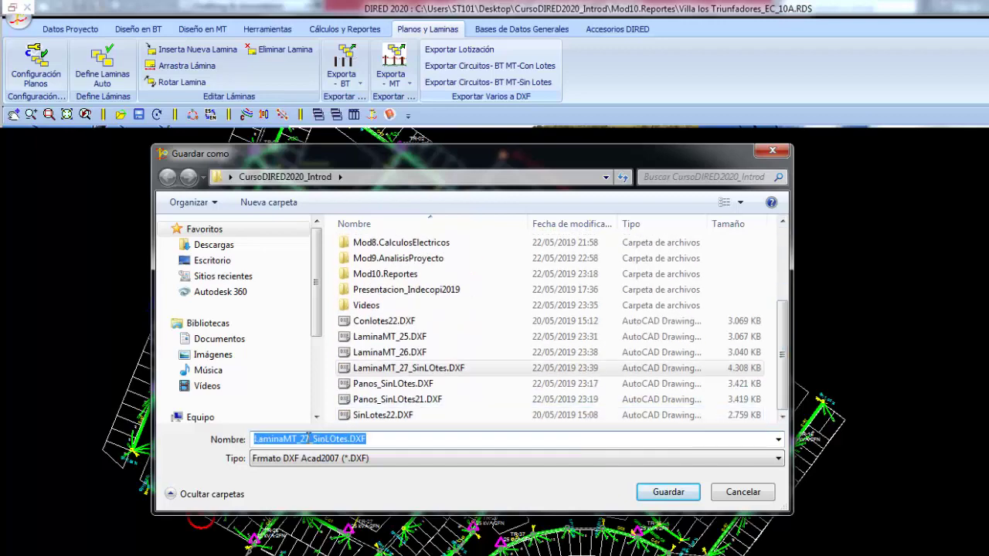
click(309, 439)
key(BackSpace)
text(8)
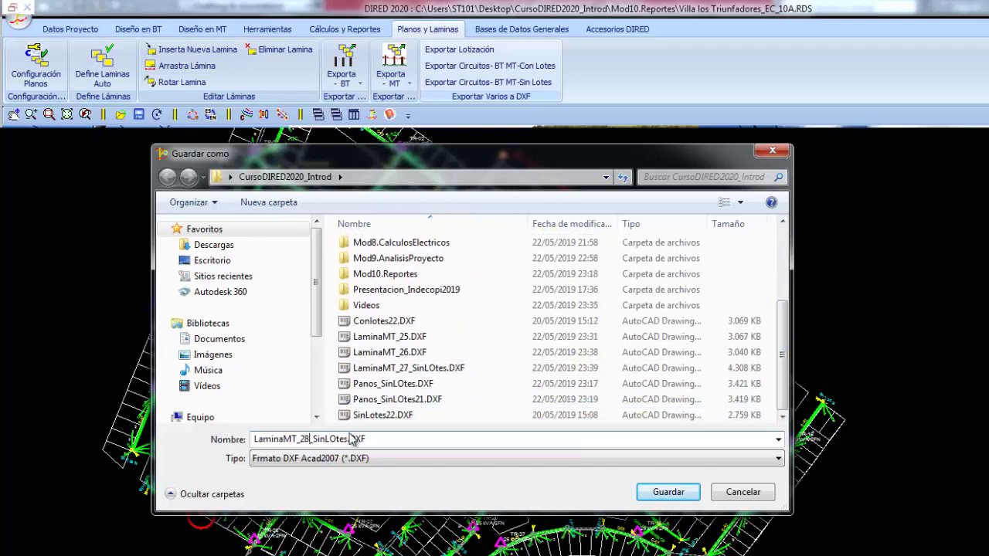
click(668, 492)
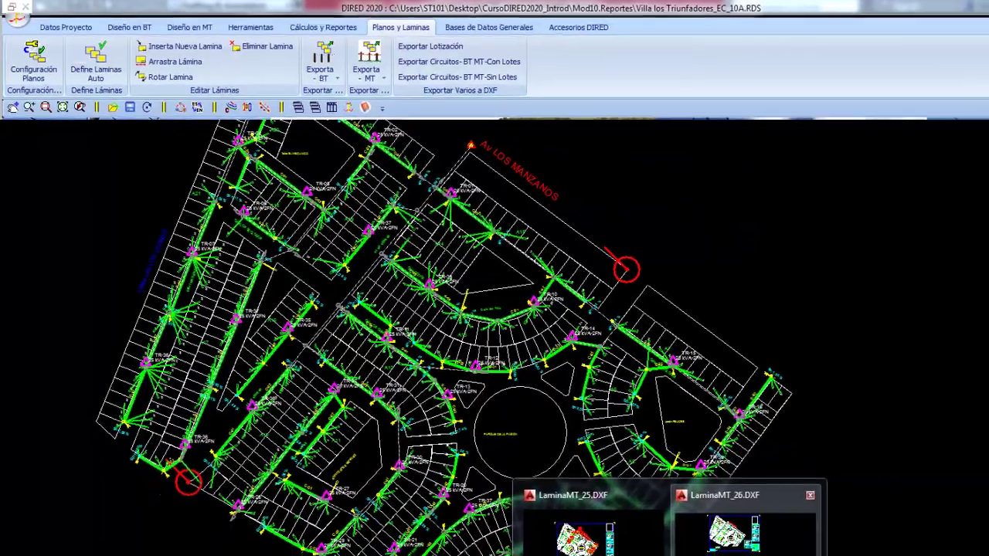
Step: In AutoCAD 2014, select LaminaMT_28_SinLOtes.DXF in the Select File dialog
click(764, 541)
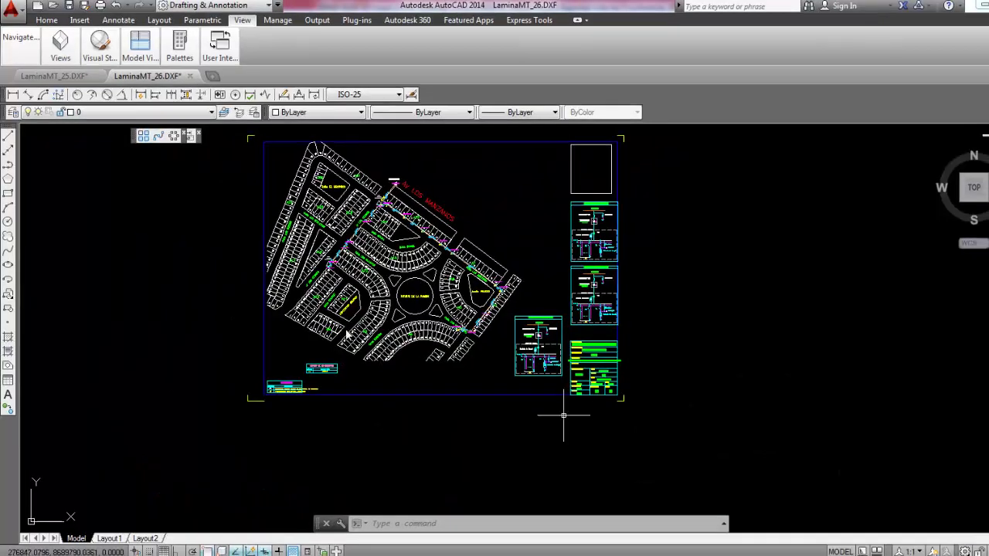
click(11, 9)
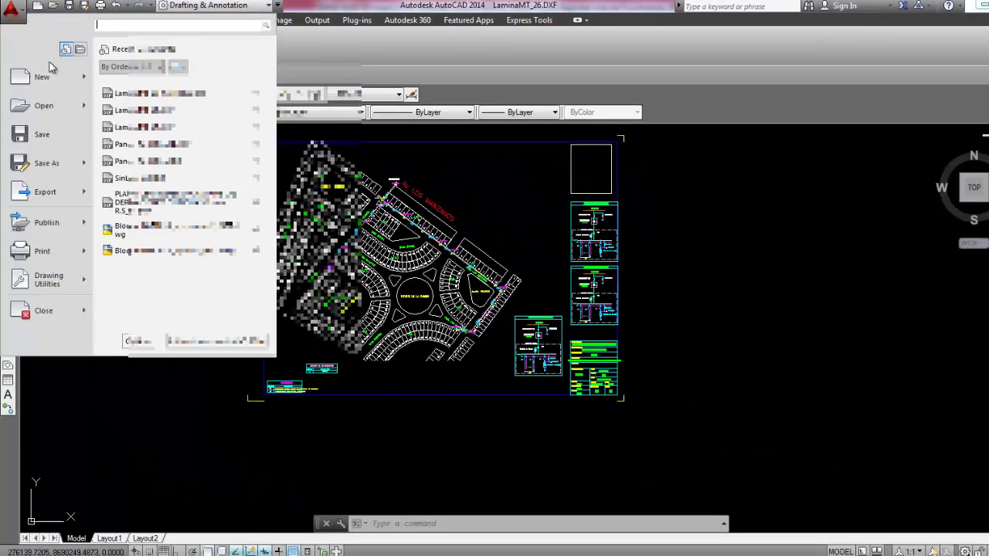
click(82, 104)
scroll(425, 221, down, 2)
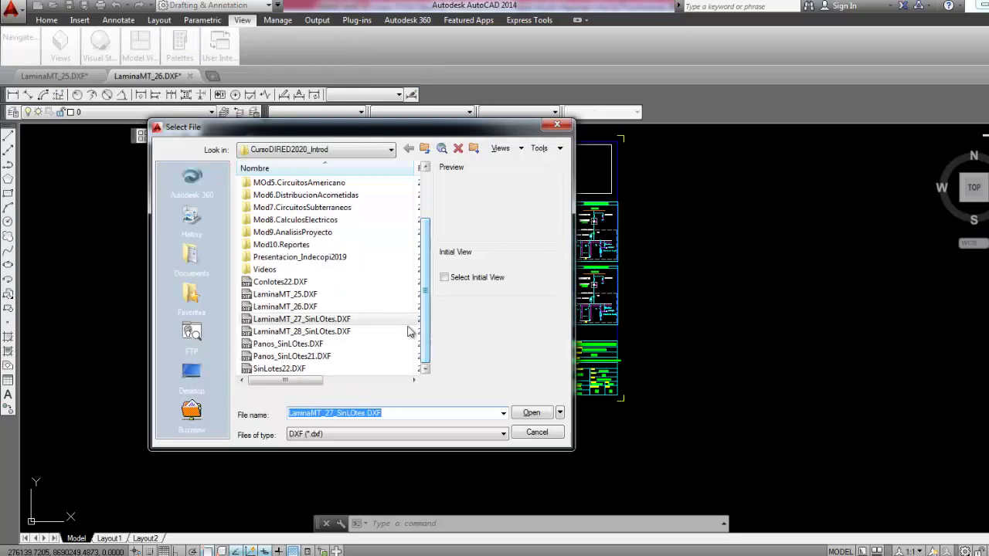
click(312, 333)
Step: Open the LaminaMT_28 sheet and pan from the EST-3VP node toward TR-14
click(532, 412)
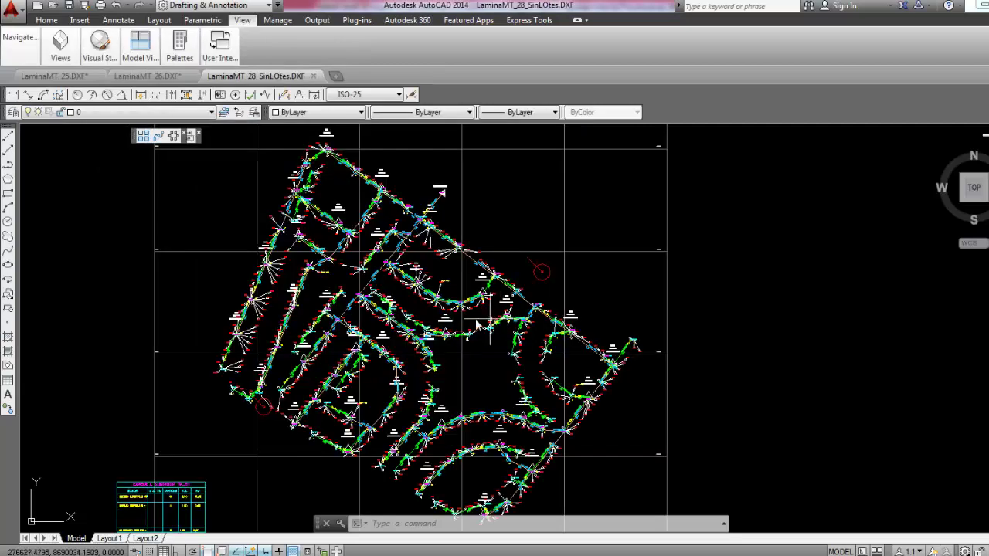
scroll(446, 303, up, 3)
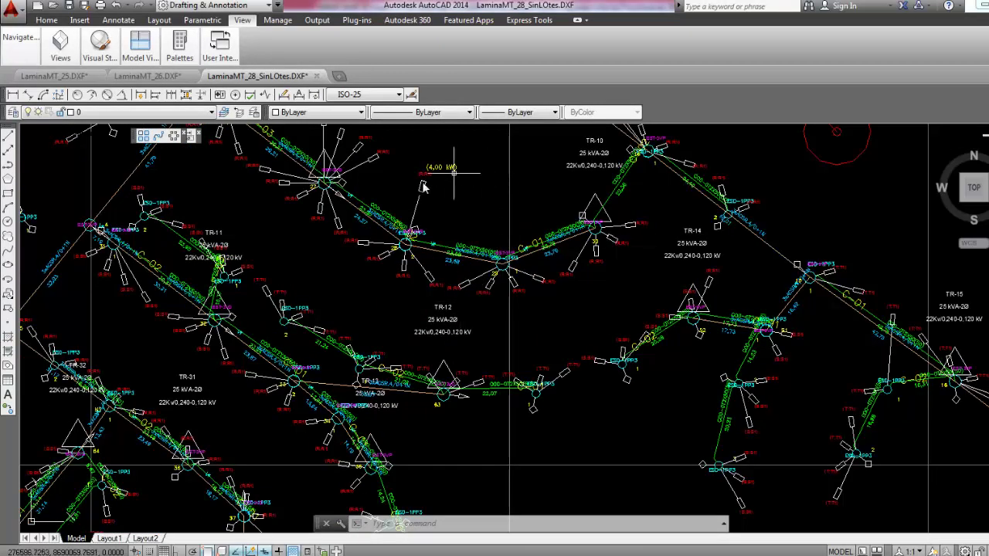
middle_drag(441, 200, 448, 235)
scroll(446, 235, up, 5)
scroll(312, 228, down, 2)
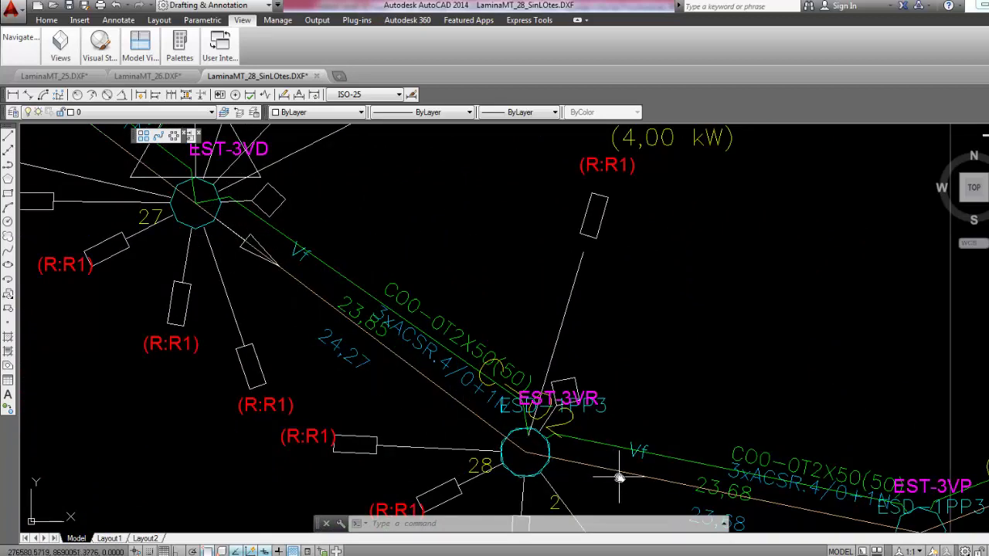
middle_drag(641, 472, 559, 452)
middle_drag(641, 450, 353, 419)
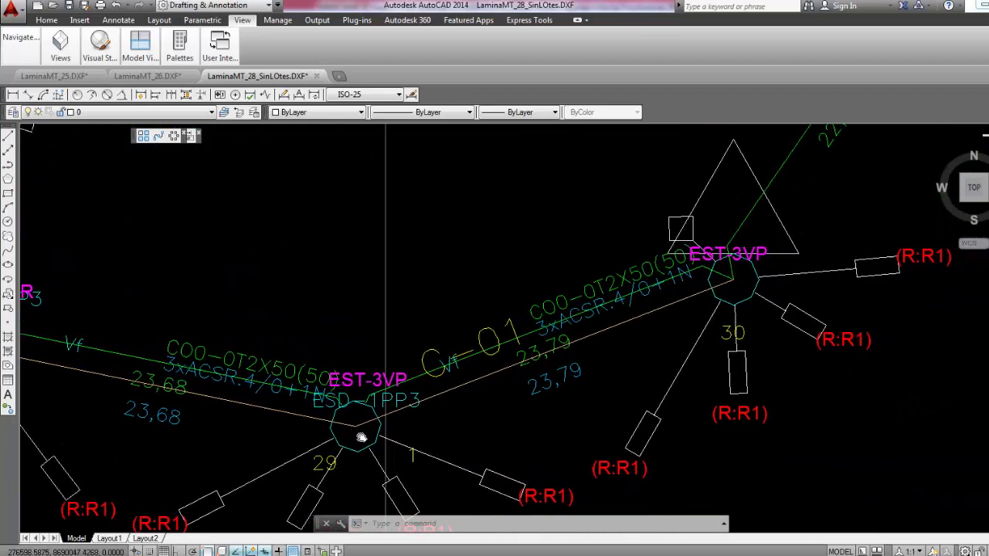
middle_drag(653, 360, 460, 374)
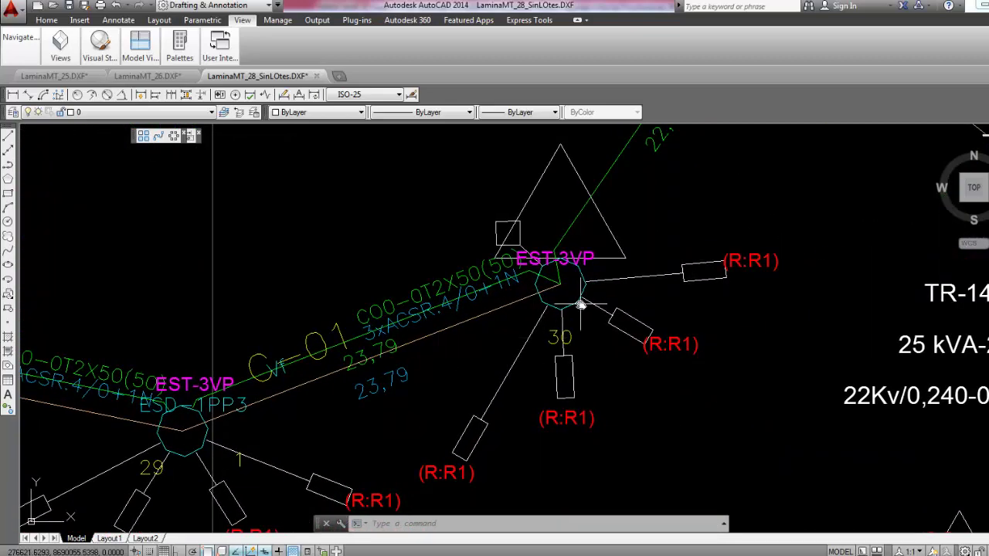
scroll(581, 305, down, 3)
scroll(581, 306, down, 1)
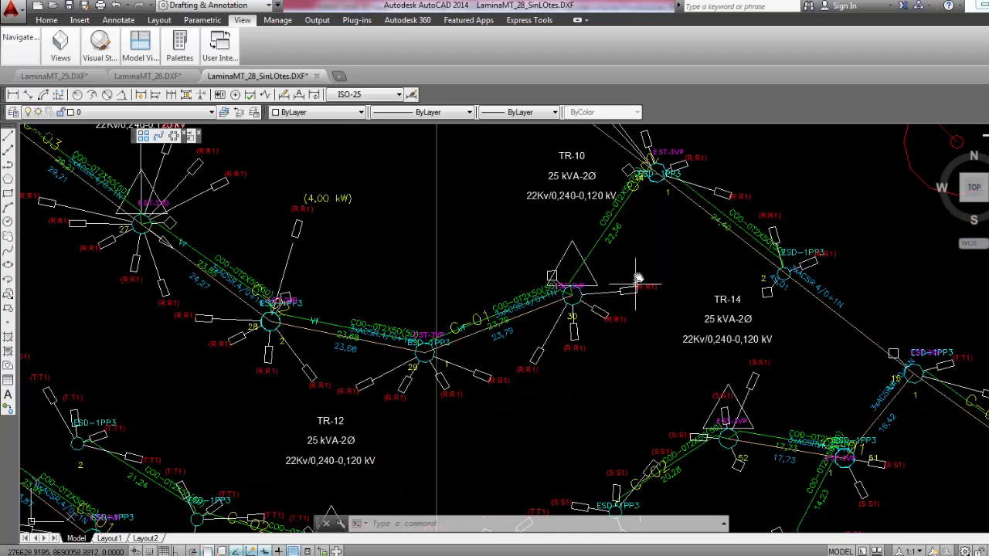
Step: Pan over TR-39, the TR-15 transformer group and the nodes below TR-14
middle_drag(657, 255, 565, 345)
middle_drag(638, 356, 458, 280)
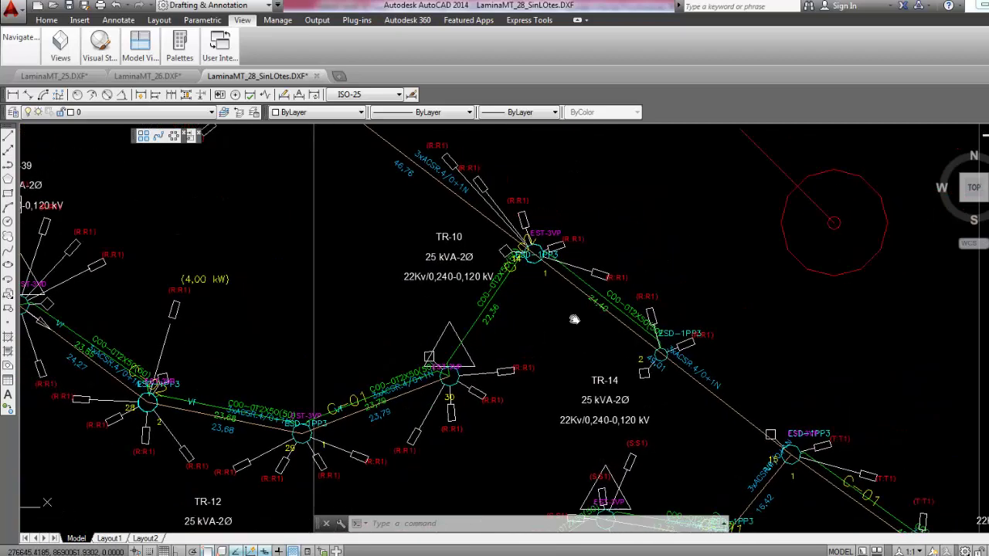
middle_drag(586, 383, 439, 260)
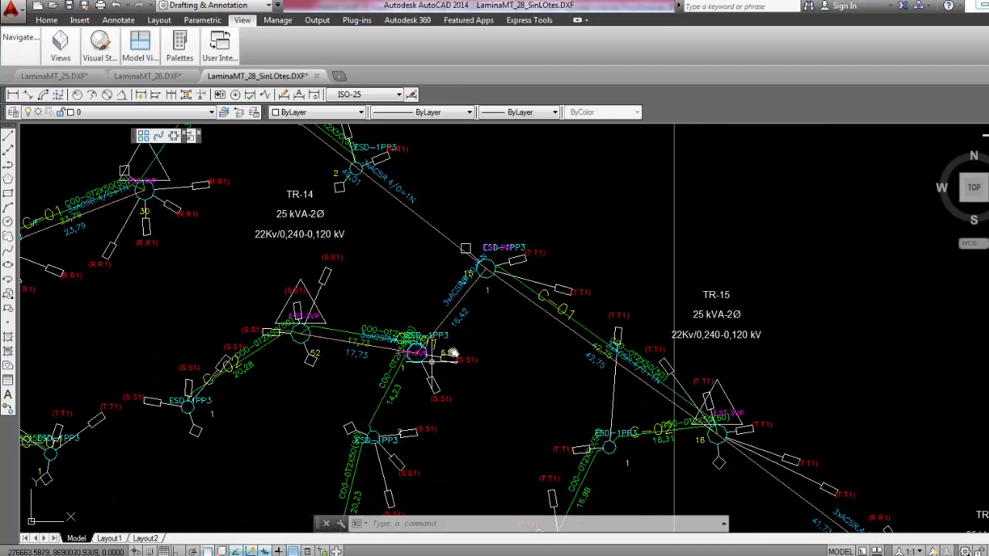
scroll(512, 326, up, 2)
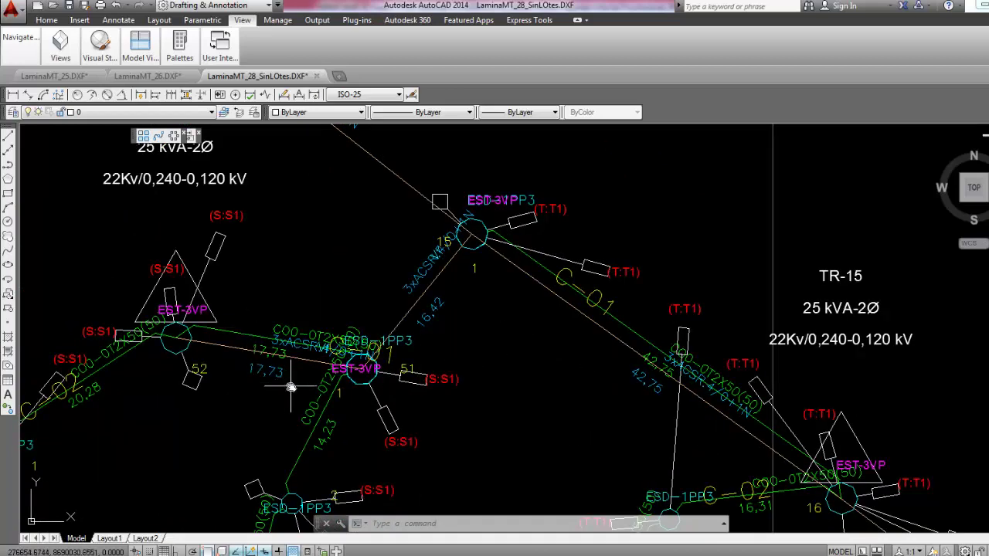
middle_drag(286, 379, 338, 327)
middle_drag(397, 468, 381, 371)
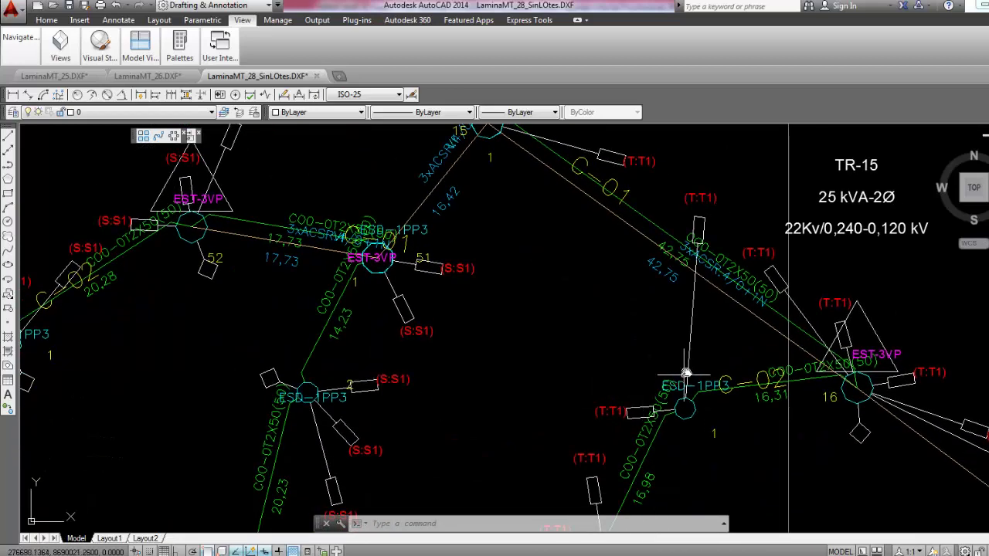
Step: Zoom in and out over the transformer circuits and recentre the whole network plan
scroll(551, 424, down, 3)
scroll(595, 309, down, 3)
scroll(591, 257, down, 3)
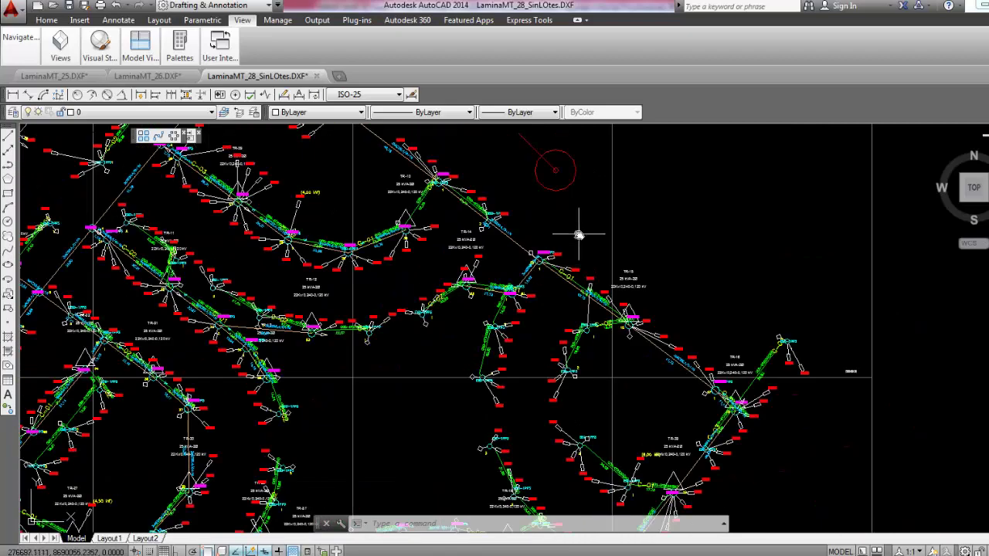
scroll(578, 232, down, 3)
scroll(579, 236, up, 3)
scroll(545, 302, up, 3)
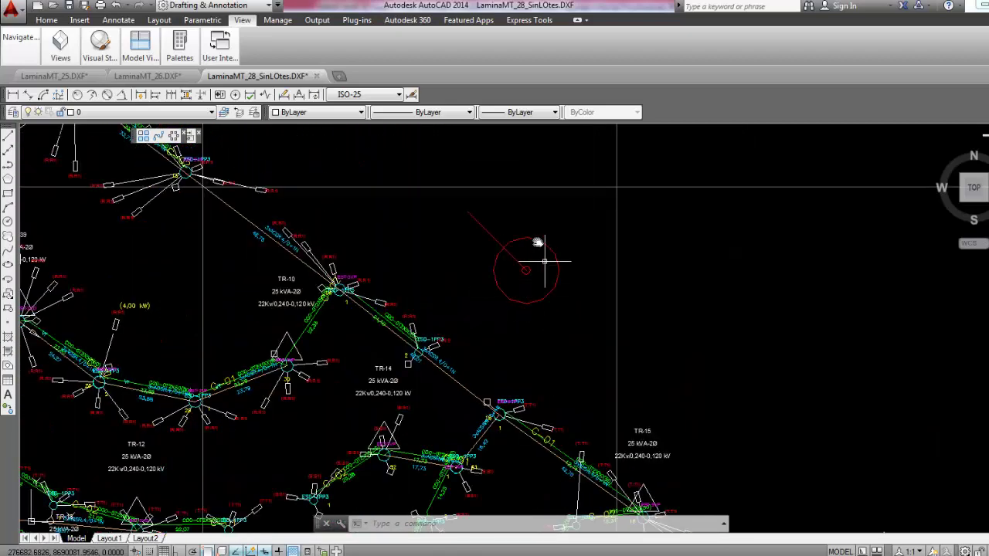
scroll(532, 273, down, 2)
scroll(532, 274, down, 2)
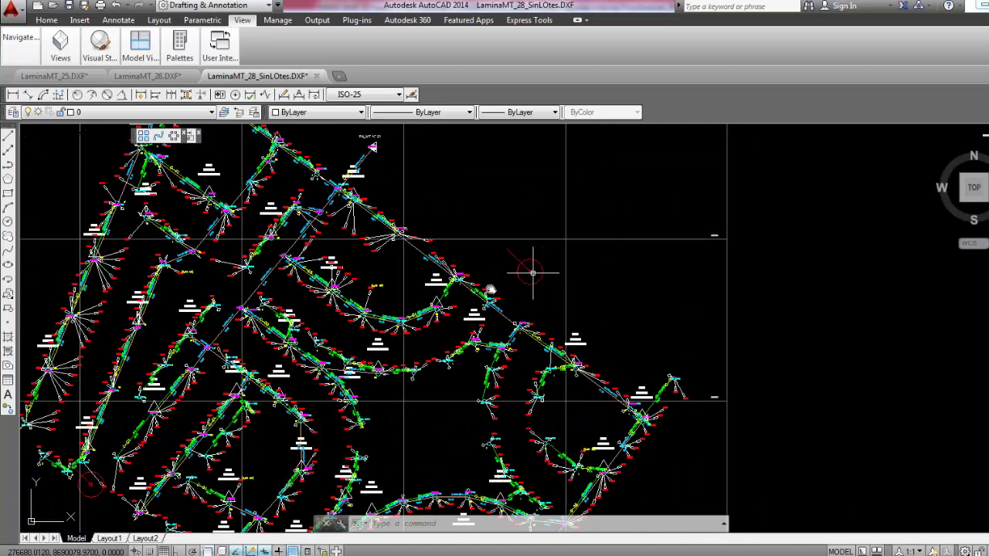
scroll(592, 269, down, 2)
scroll(618, 232, down, 3)
scroll(349, 375, up, 3)
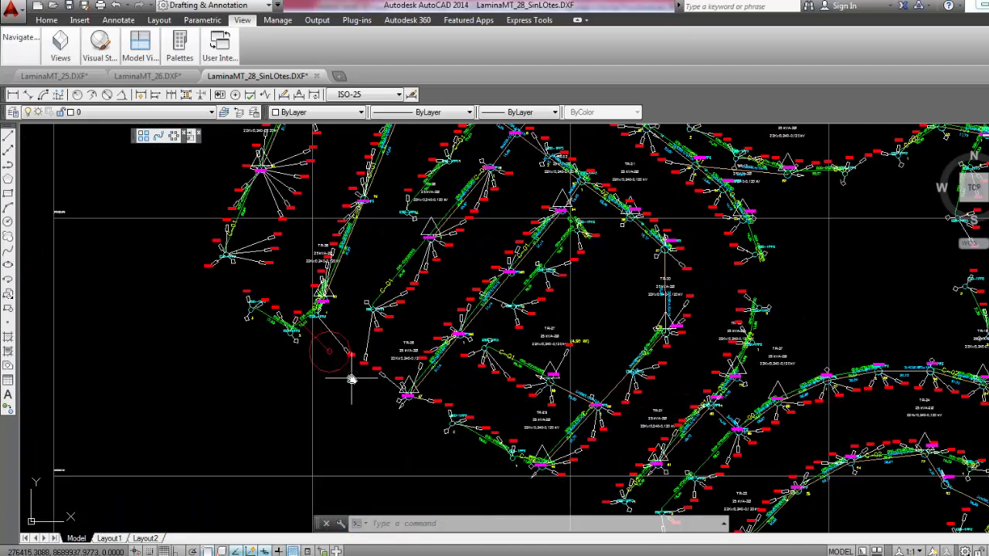
scroll(348, 375, down, 3)
middle_drag(363, 363, 340, 408)
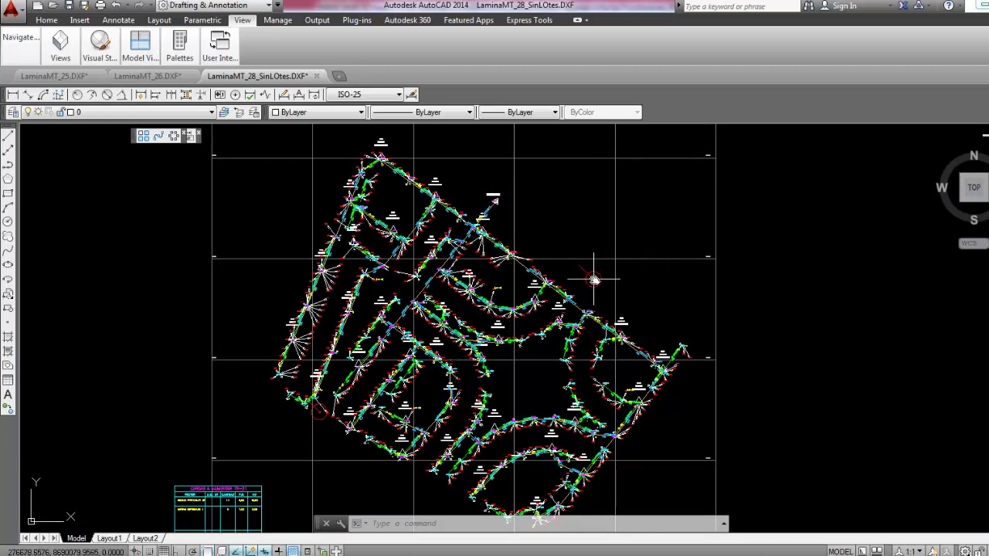
scroll(593, 279, up, 4)
scroll(602, 223, down, 2)
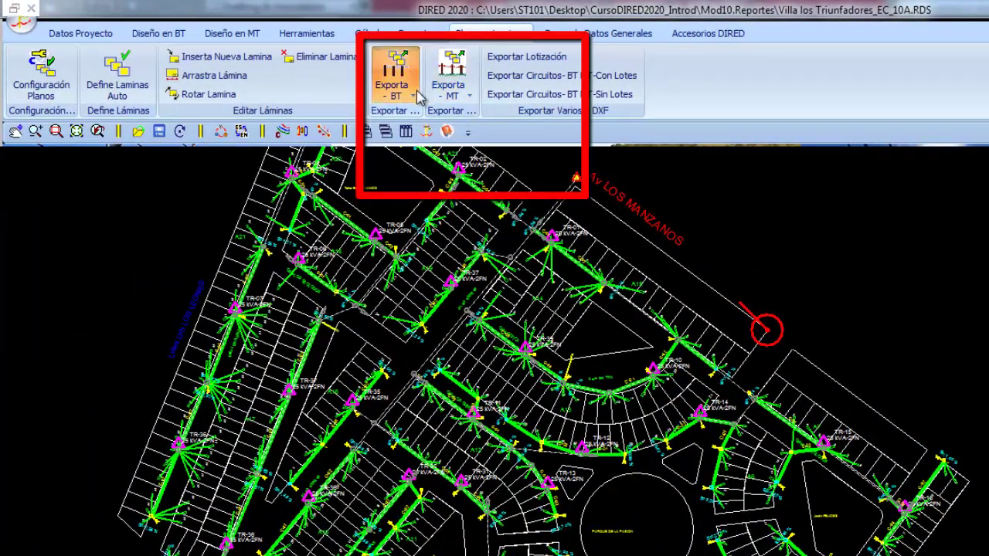
click(418, 96)
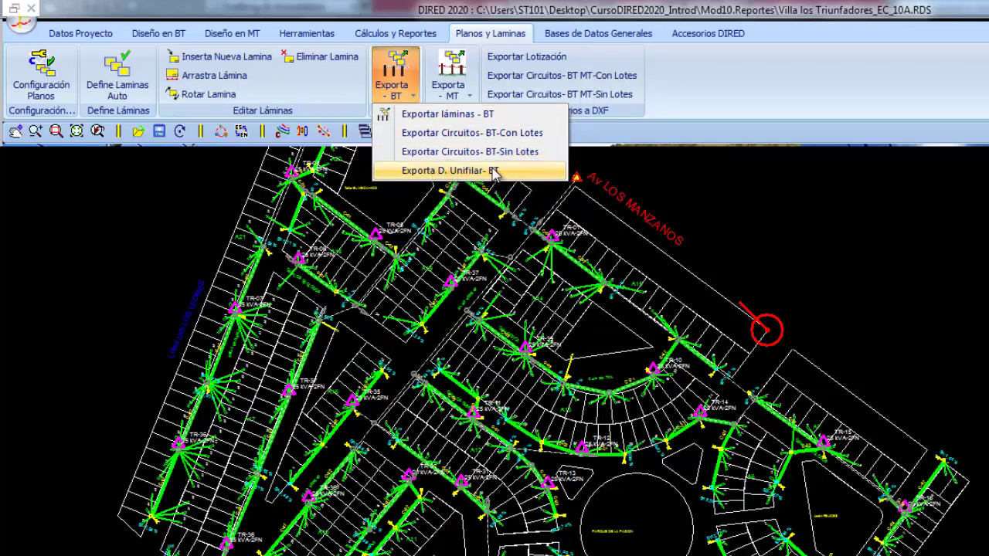
click(449, 91)
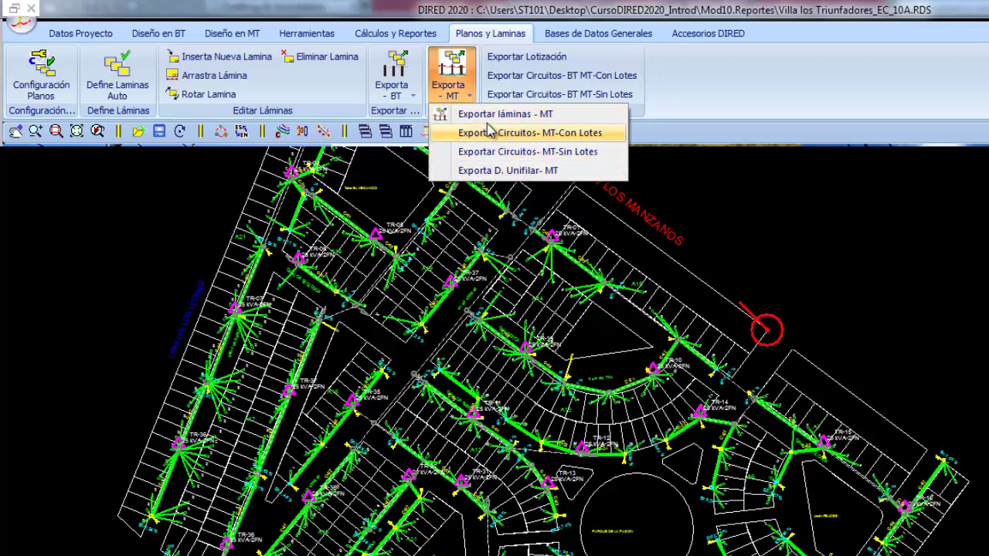
click(488, 171)
scroll(642, 265, down, 1)
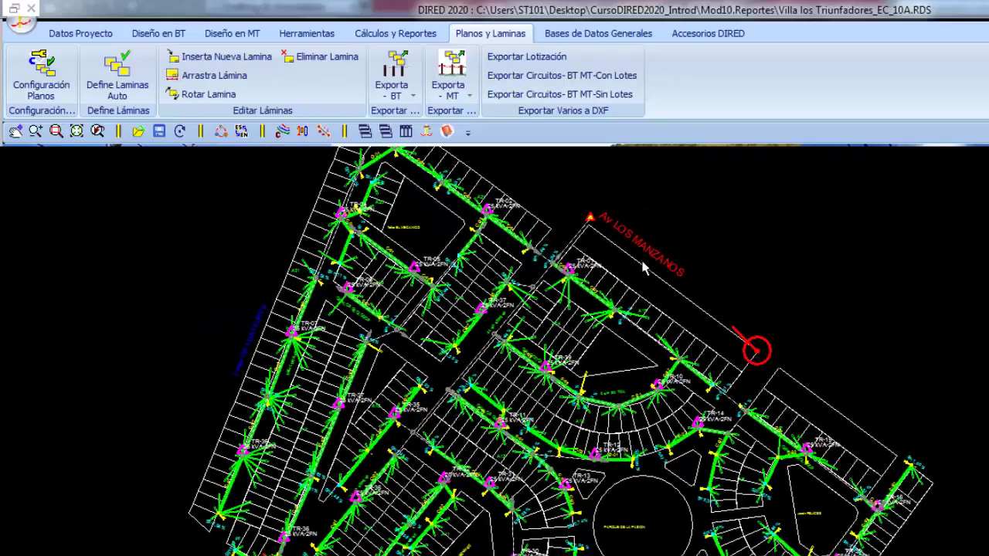
scroll(618, 260, down, 1)
scroll(616, 327, down, 1)
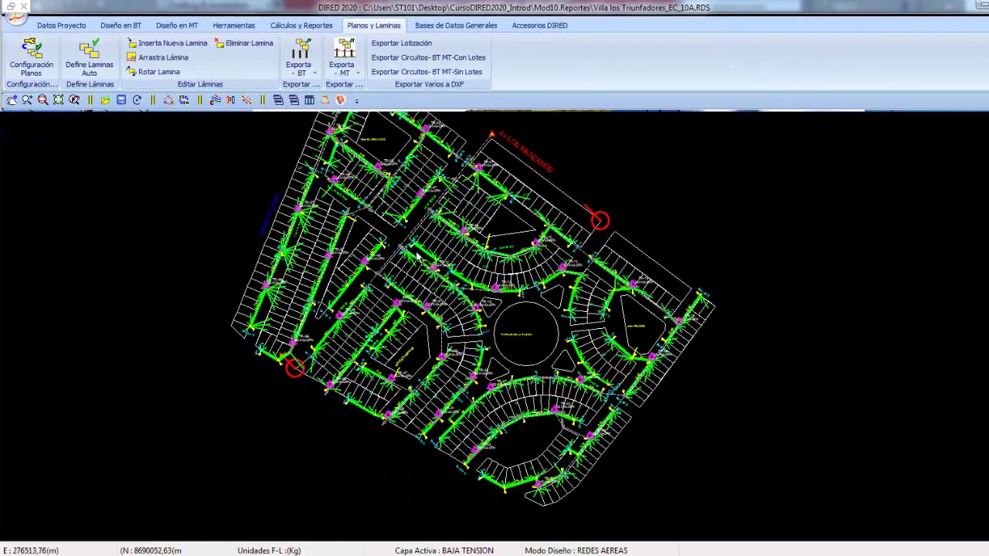
scroll(417, 256, up, 1)
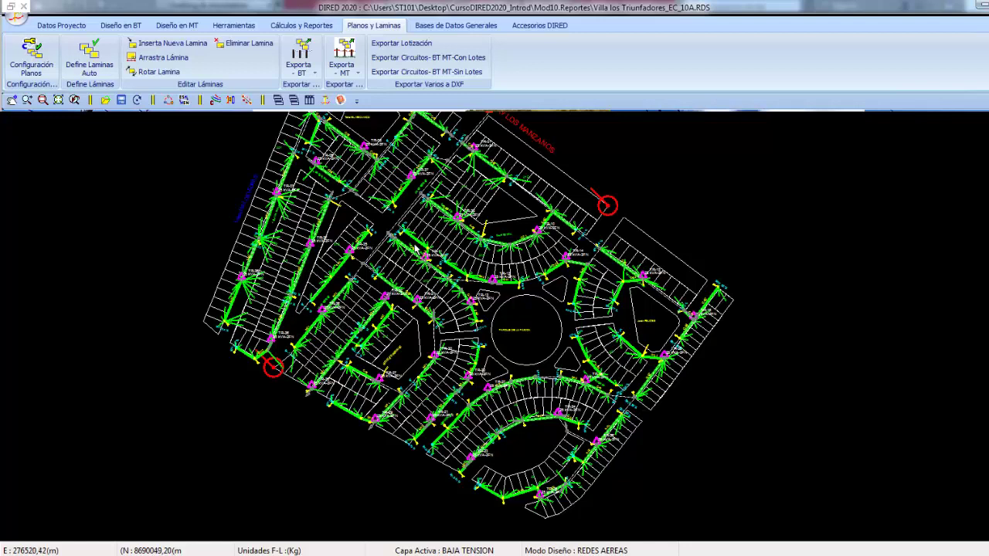
scroll(415, 247, up, 1)
scroll(414, 246, up, 1)
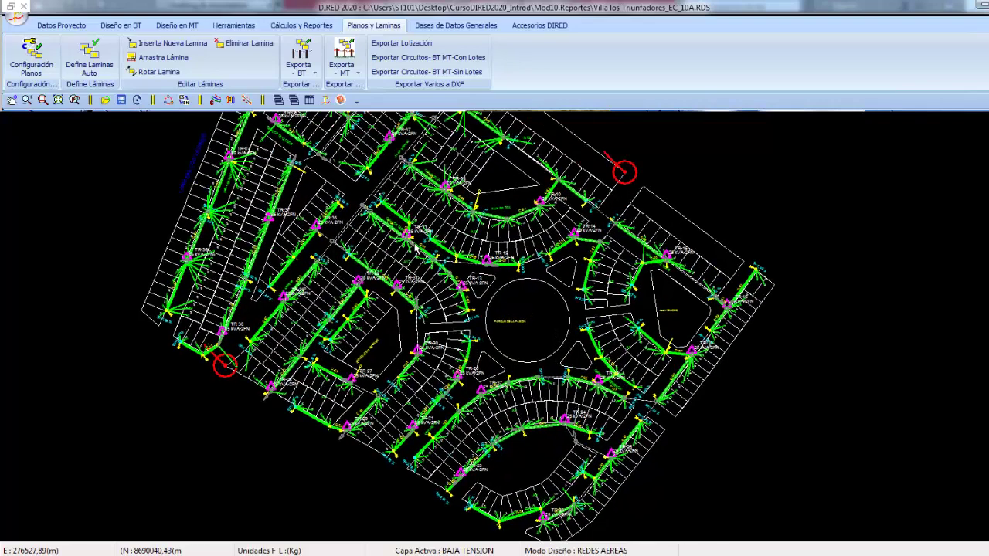
scroll(471, 295, up, 1)
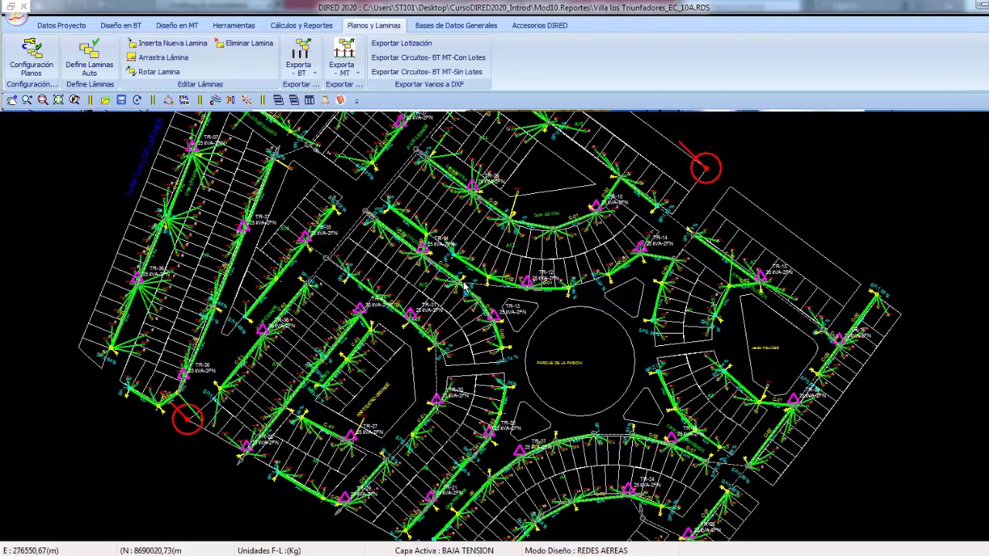
scroll(465, 286, down, 2)
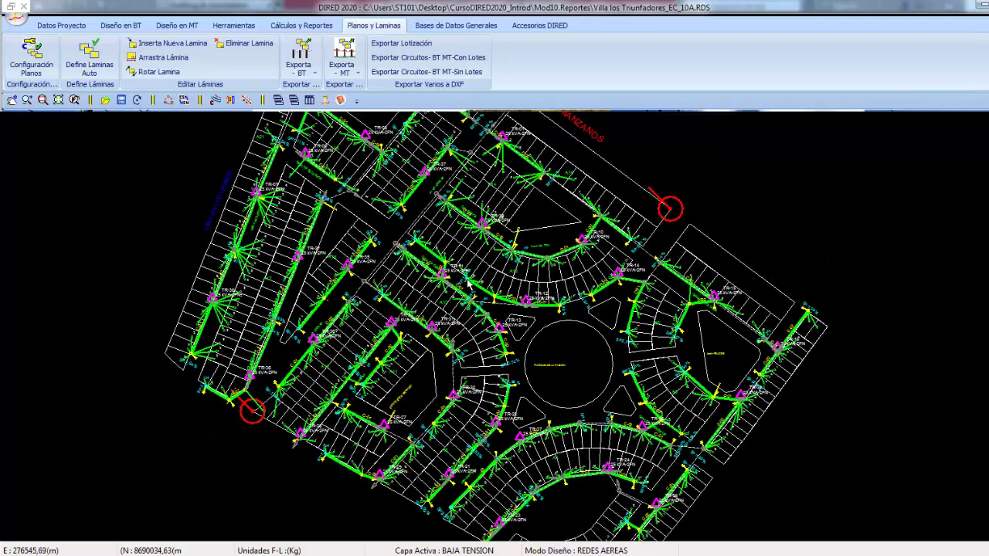
middle_drag(477, 267, 453, 307)
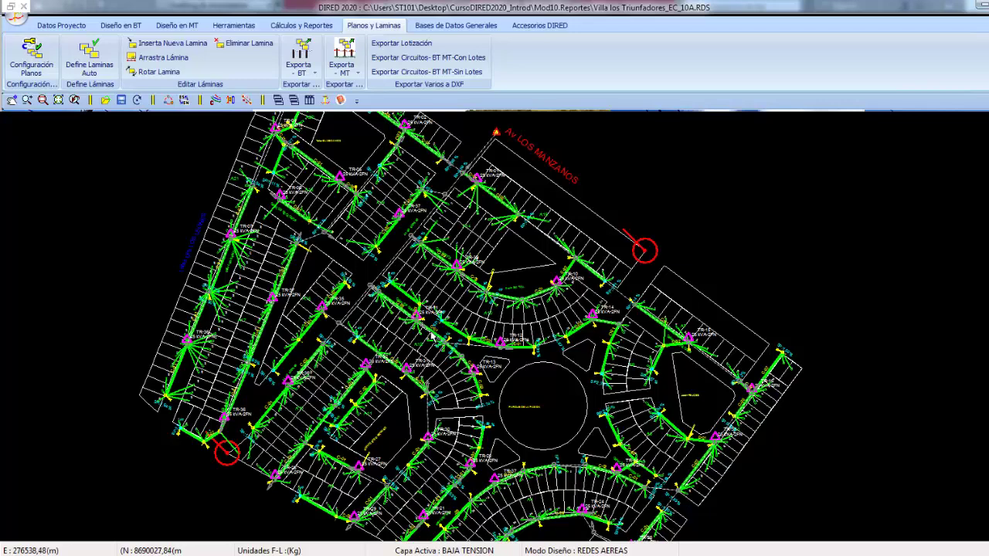
scroll(434, 338, up, 2)
middle_drag(404, 383, 427, 339)
scroll(427, 340, up, 1)
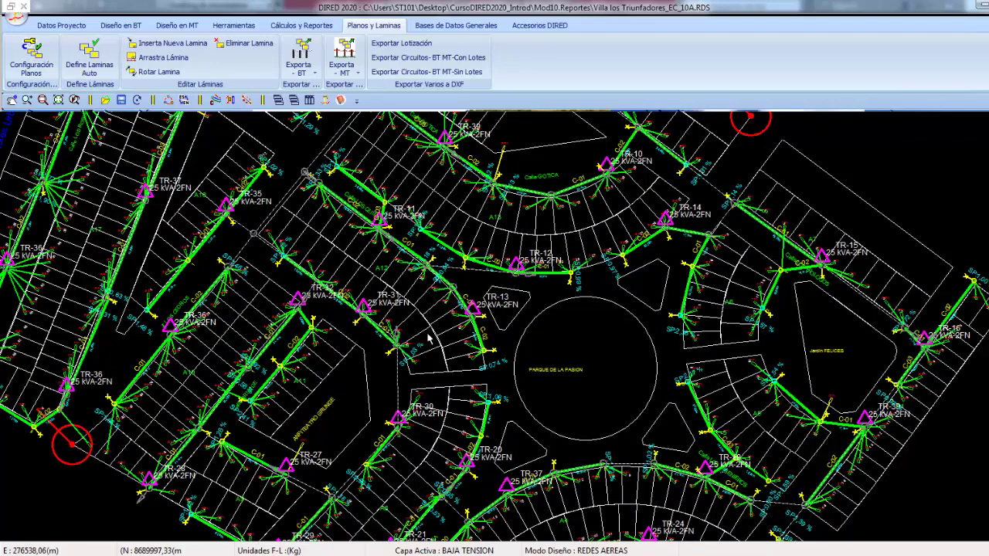
scroll(429, 334, down, 1)
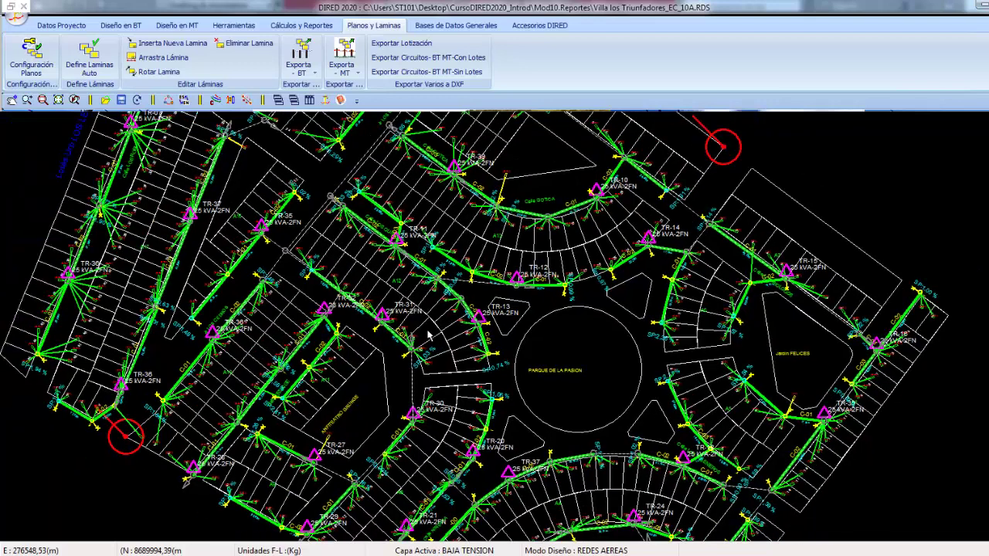